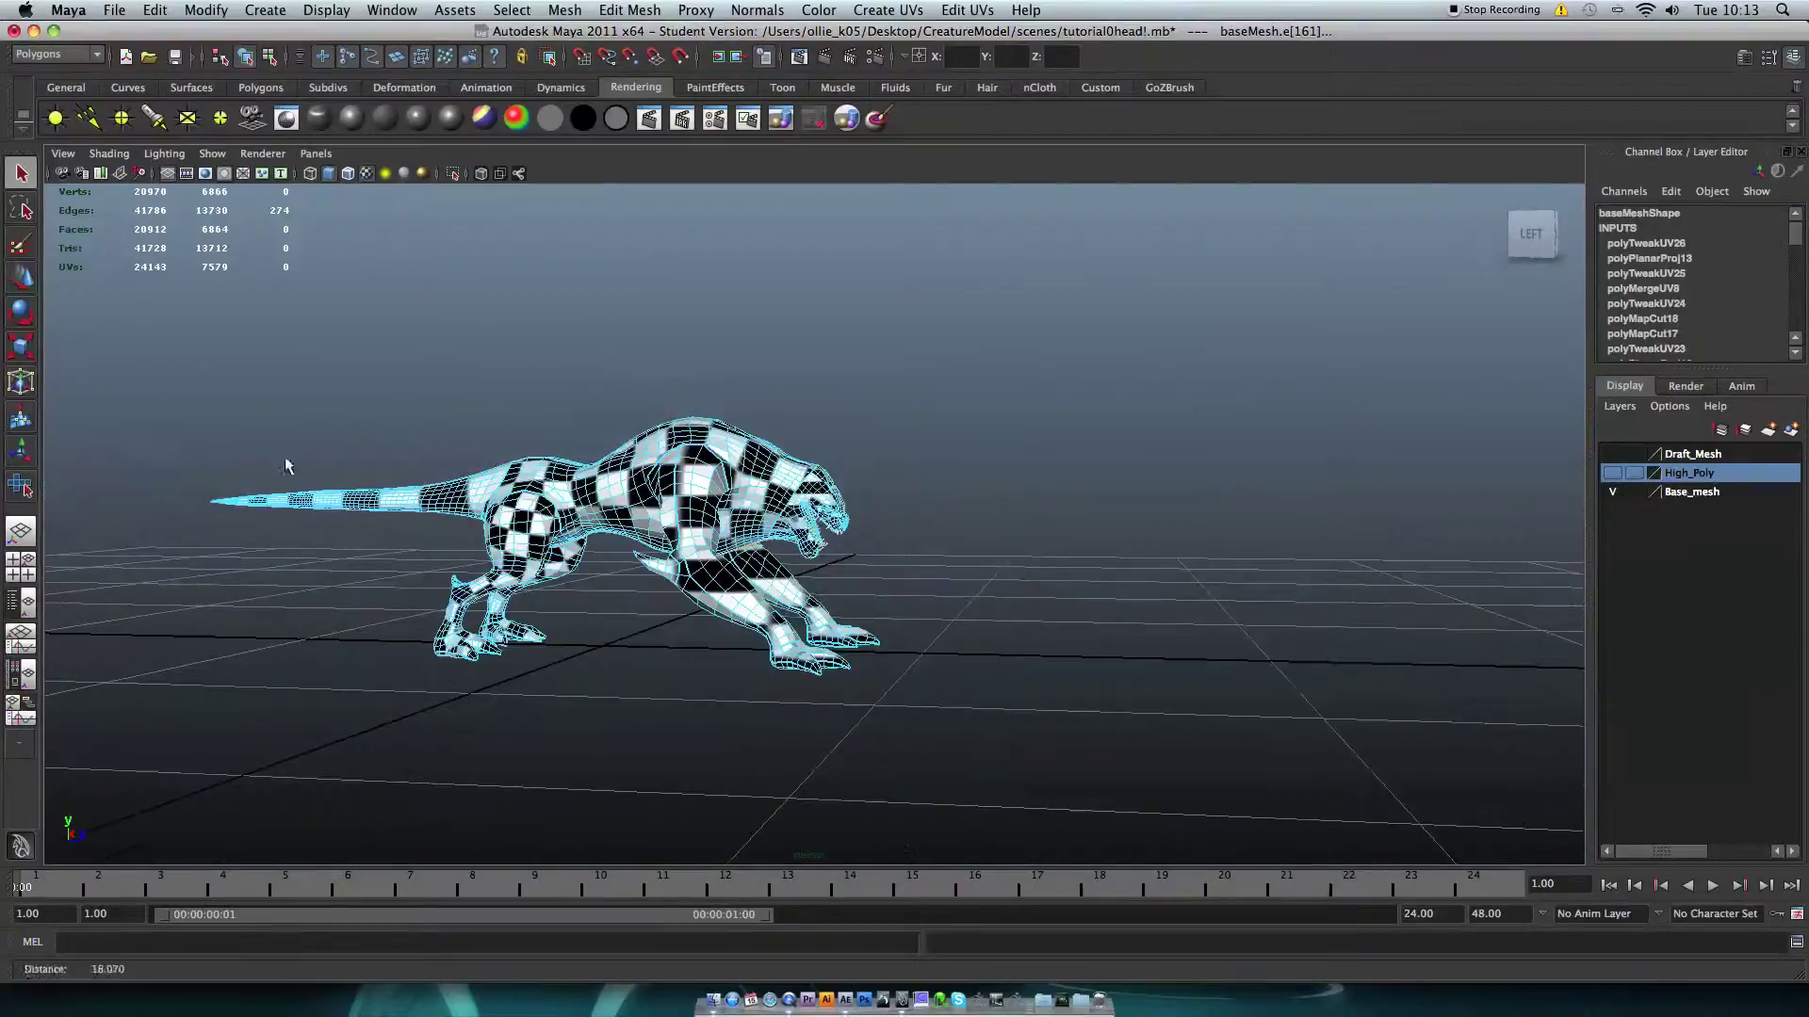
# Step: Restrict the selected centre-line edges to the creature's head and cut the UVs along them
pyautogui.scroll(8, 704, 694)
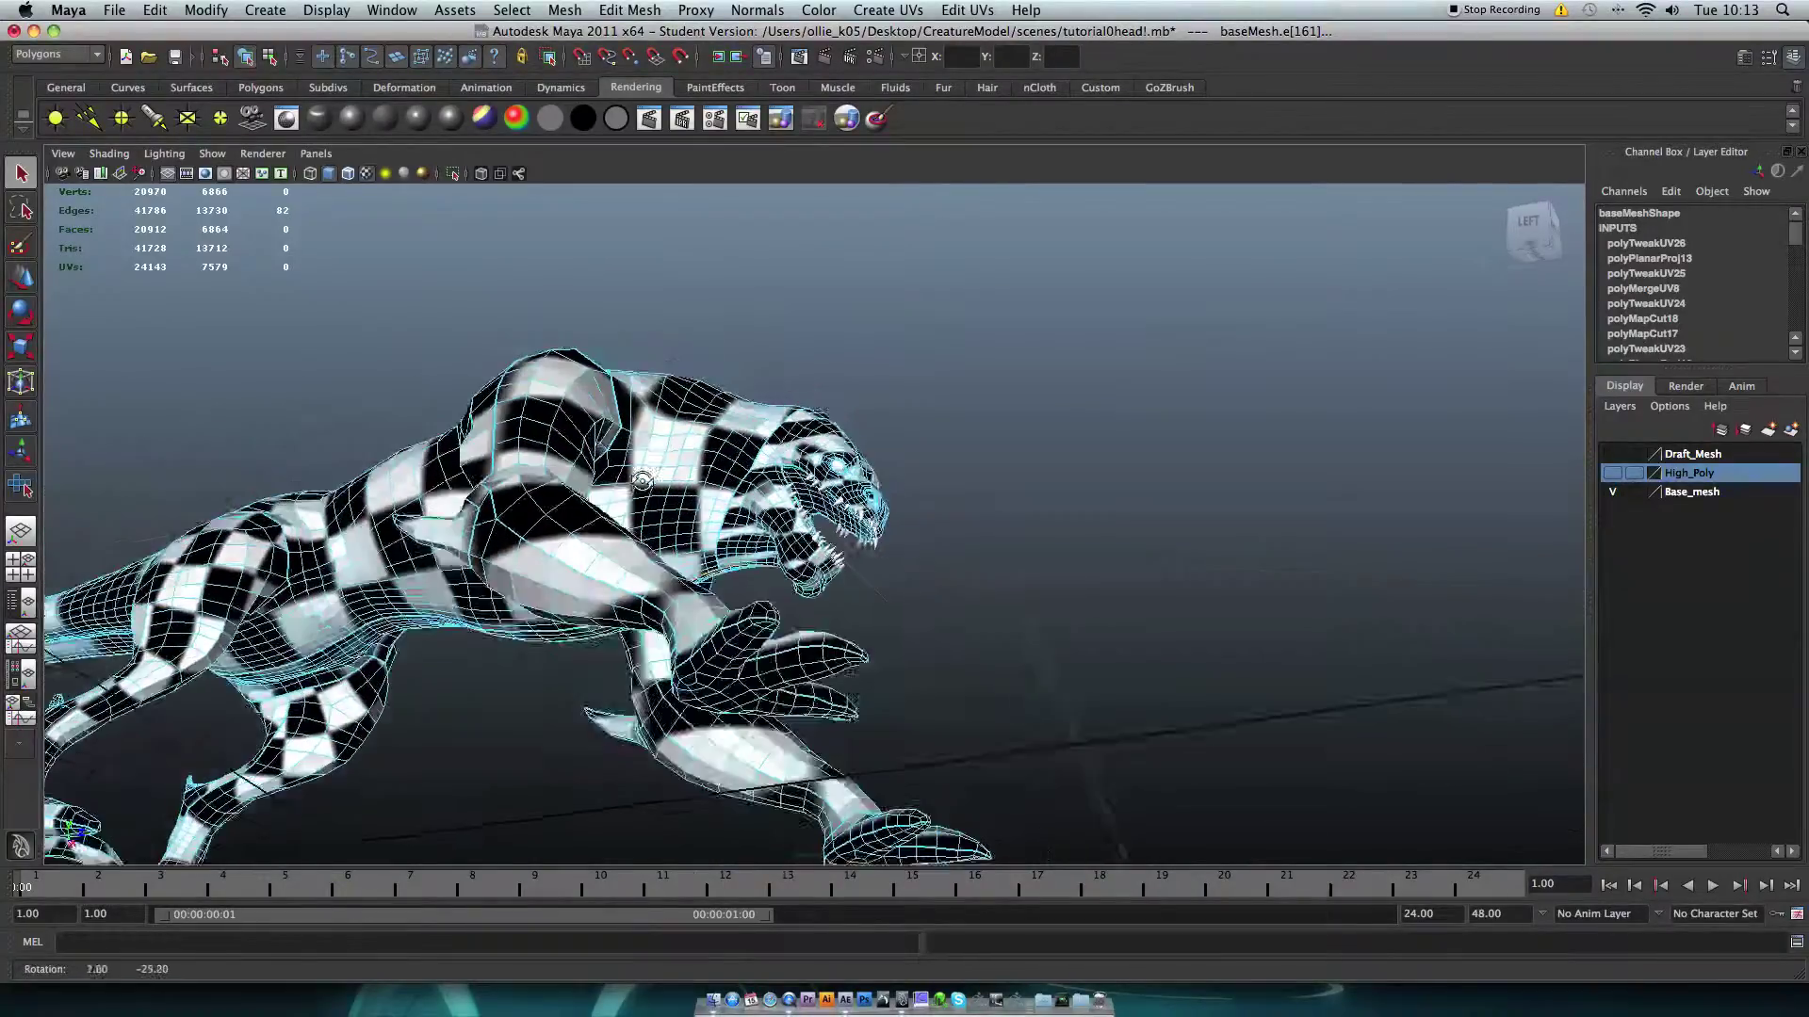
pyautogui.keyDown('alt'); pyautogui.moveTo(654, 726); pyautogui.dragTo(621, 641); pyautogui.keyUp('alt')
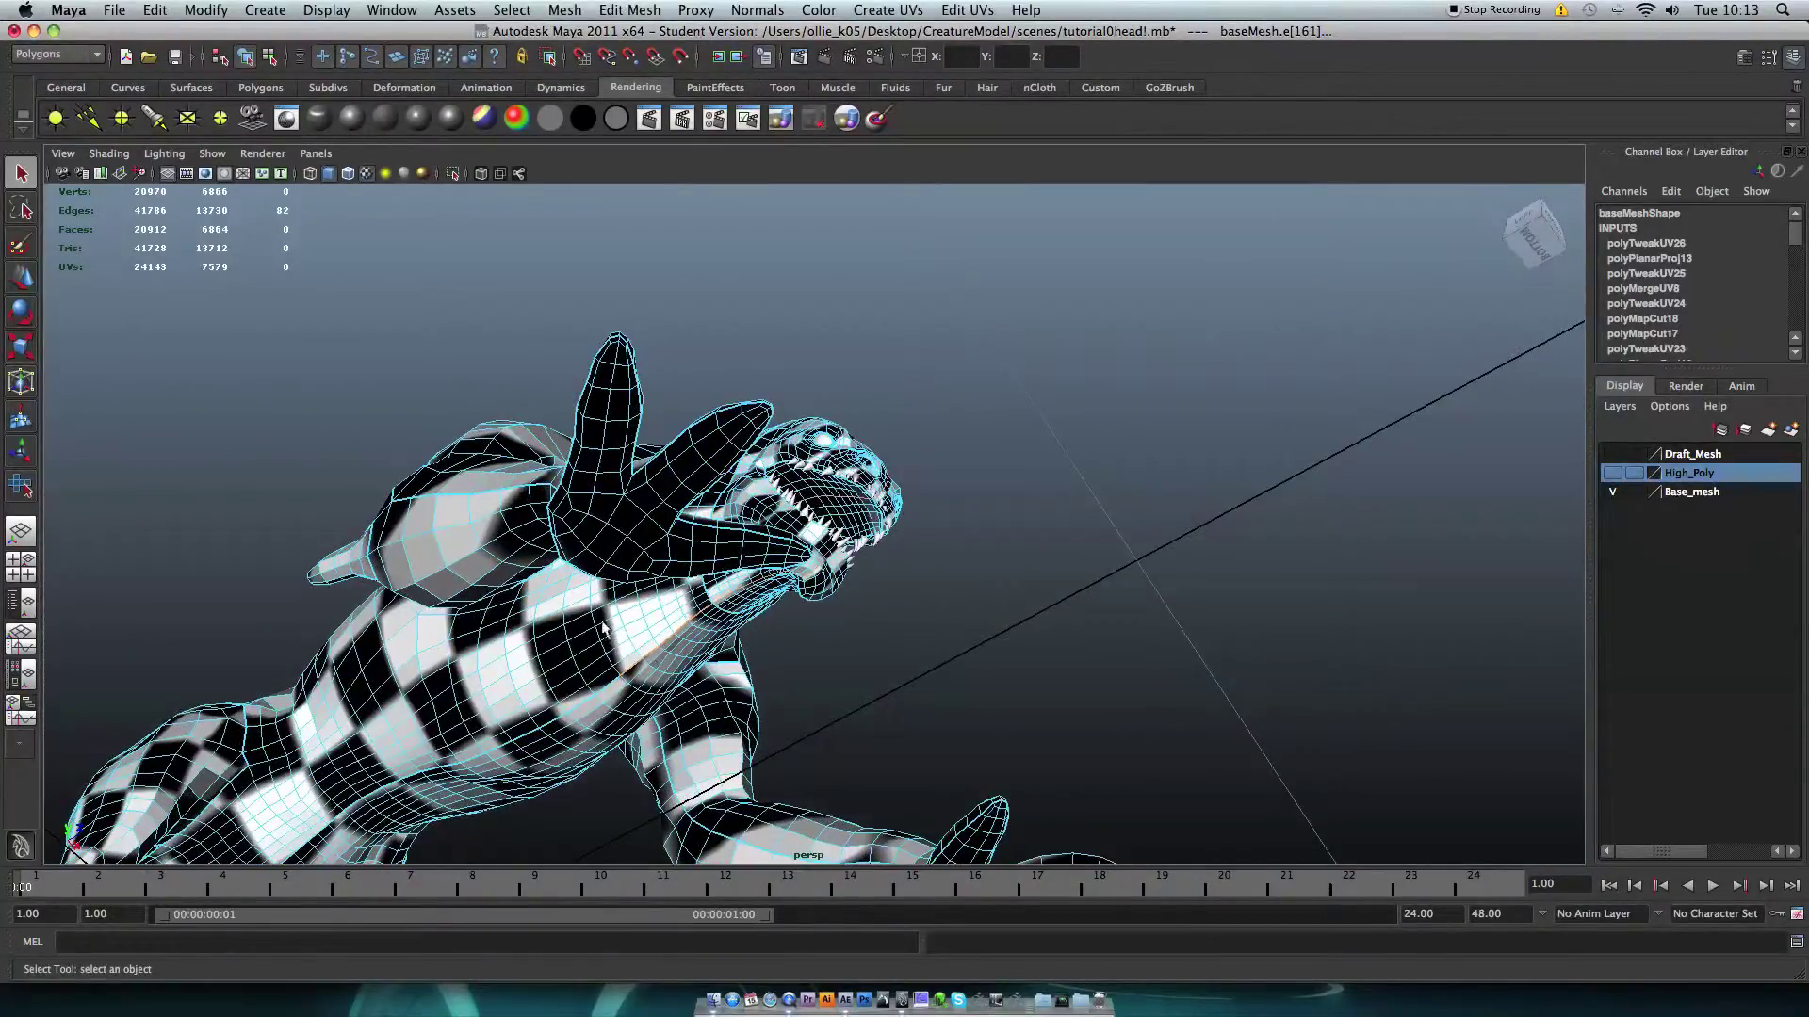
pyautogui.keyDown('alt'); pyautogui.moveTo(664, 487); pyautogui.dragTo(683, 641); pyautogui.keyUp('alt')
pyautogui.moveTo(544, 222); pyautogui.dragTo(700, 339)
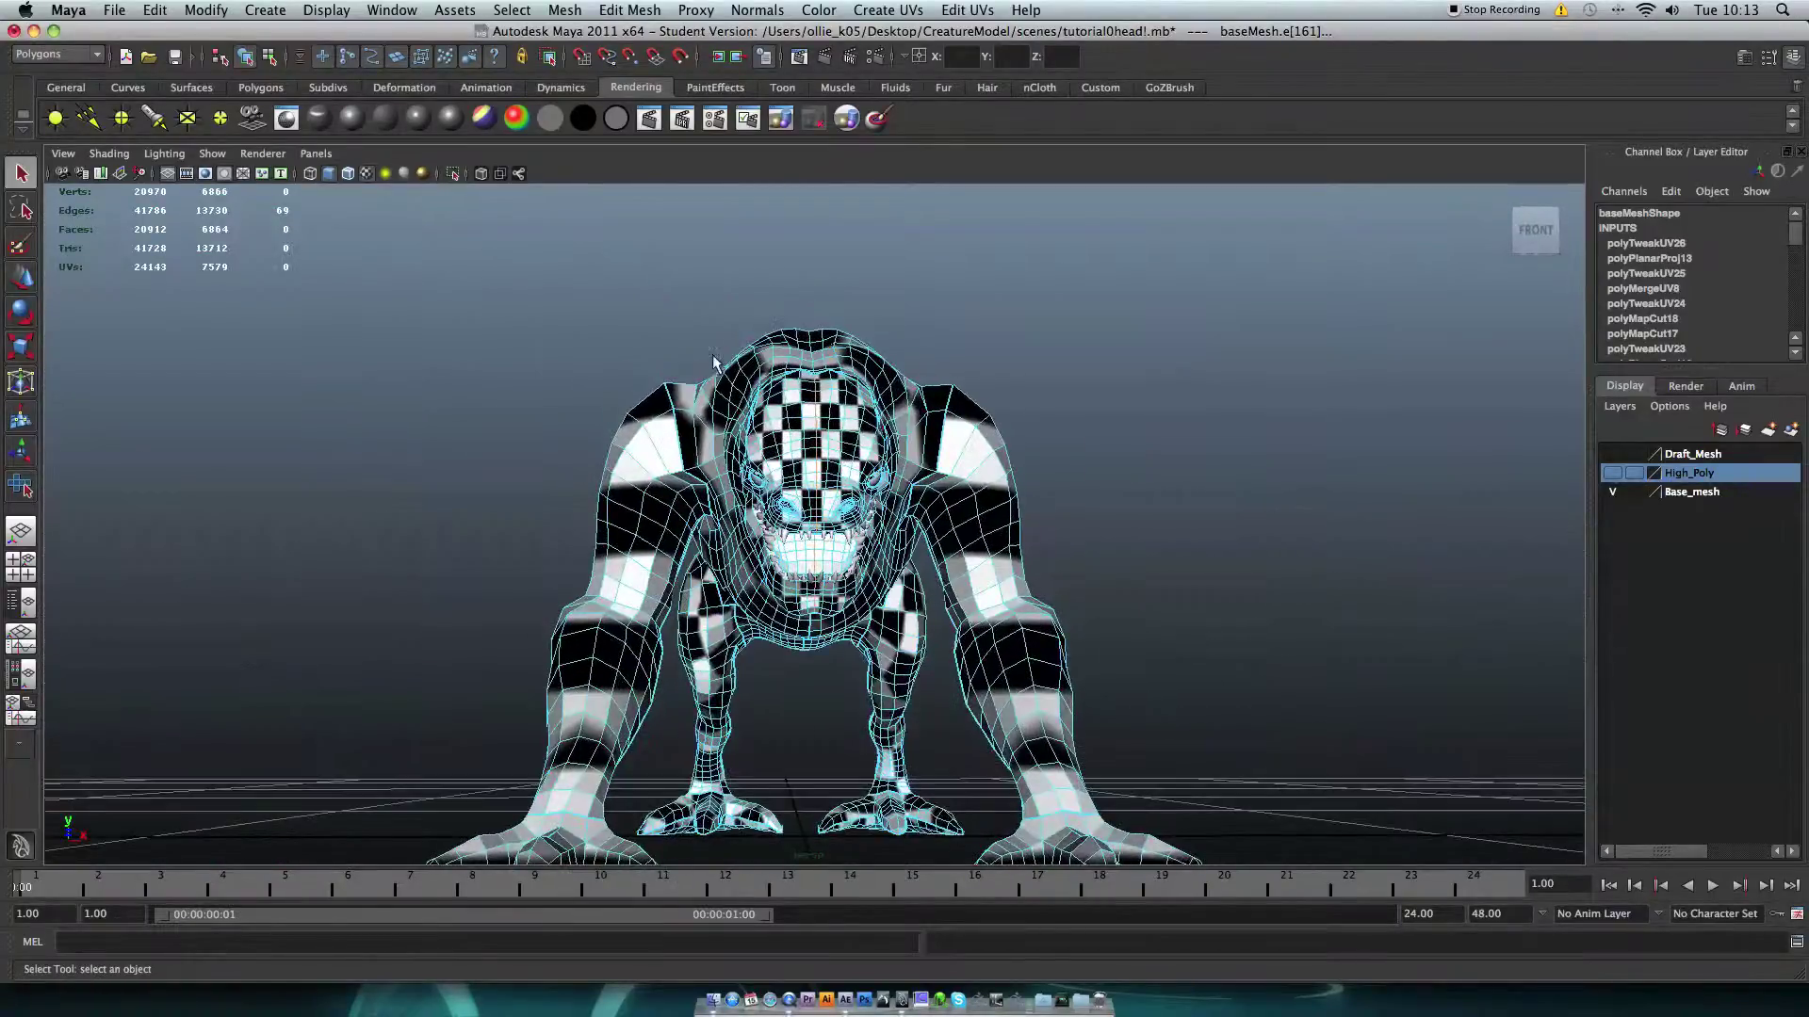
pyautogui.press('space')
pyautogui.press('f')
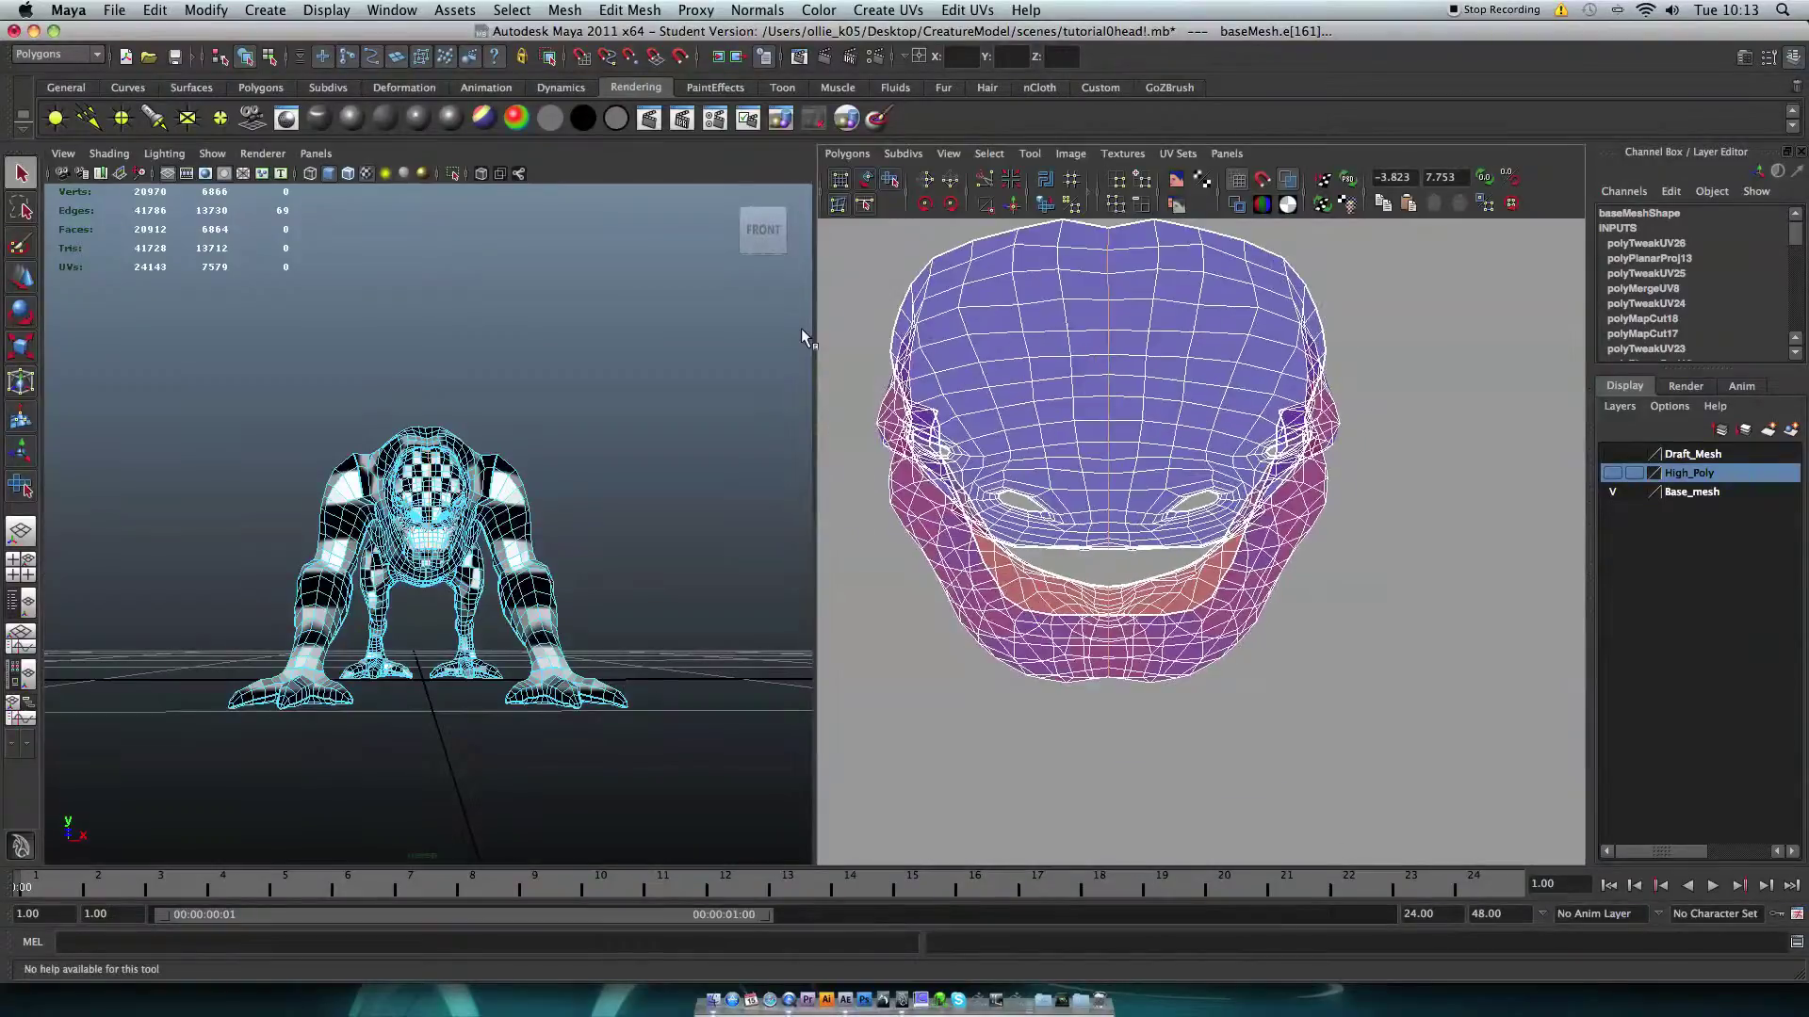
pyautogui.click(847, 153)
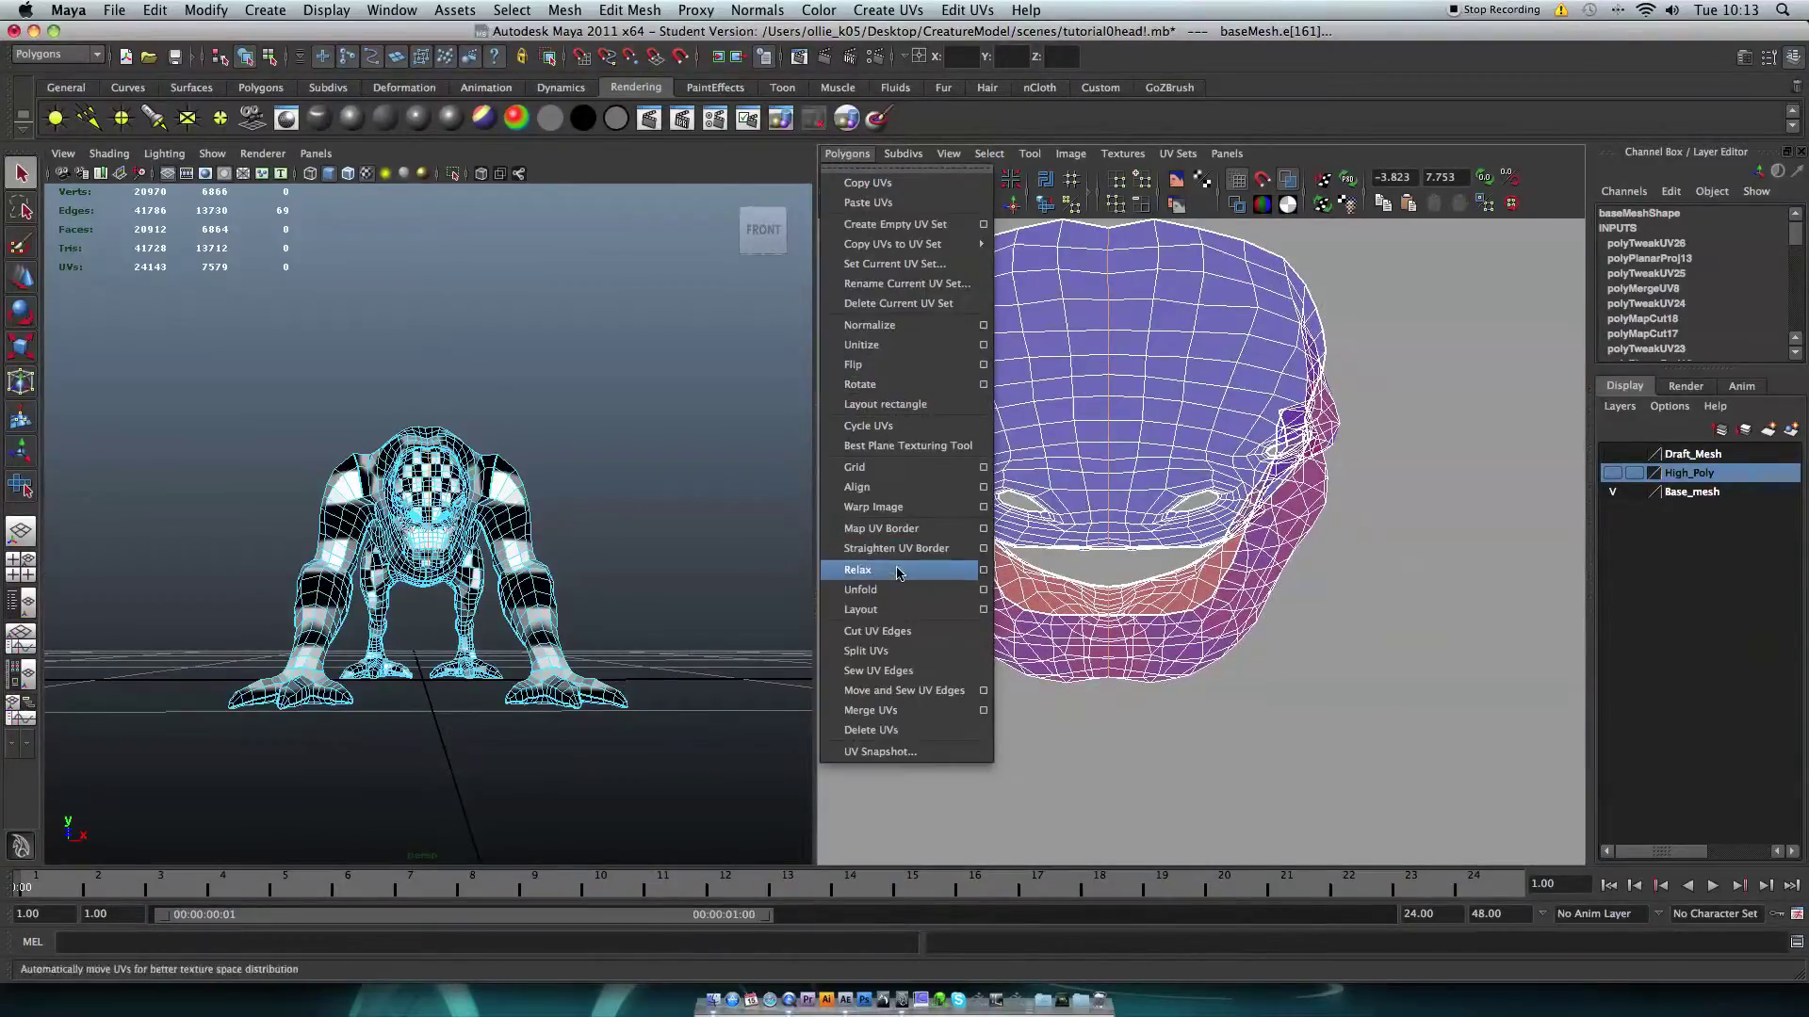
pyautogui.click(876, 631)
# Step: Move the left half of the head's UV shell away from the right half
pyautogui.scroll(-3, 1089, 421)
pyautogui.moveTo(1088, 421); pyautogui.dragTo(1149, 586, button='right')
pyautogui.click(1055, 415)
pyautogui.press('w')
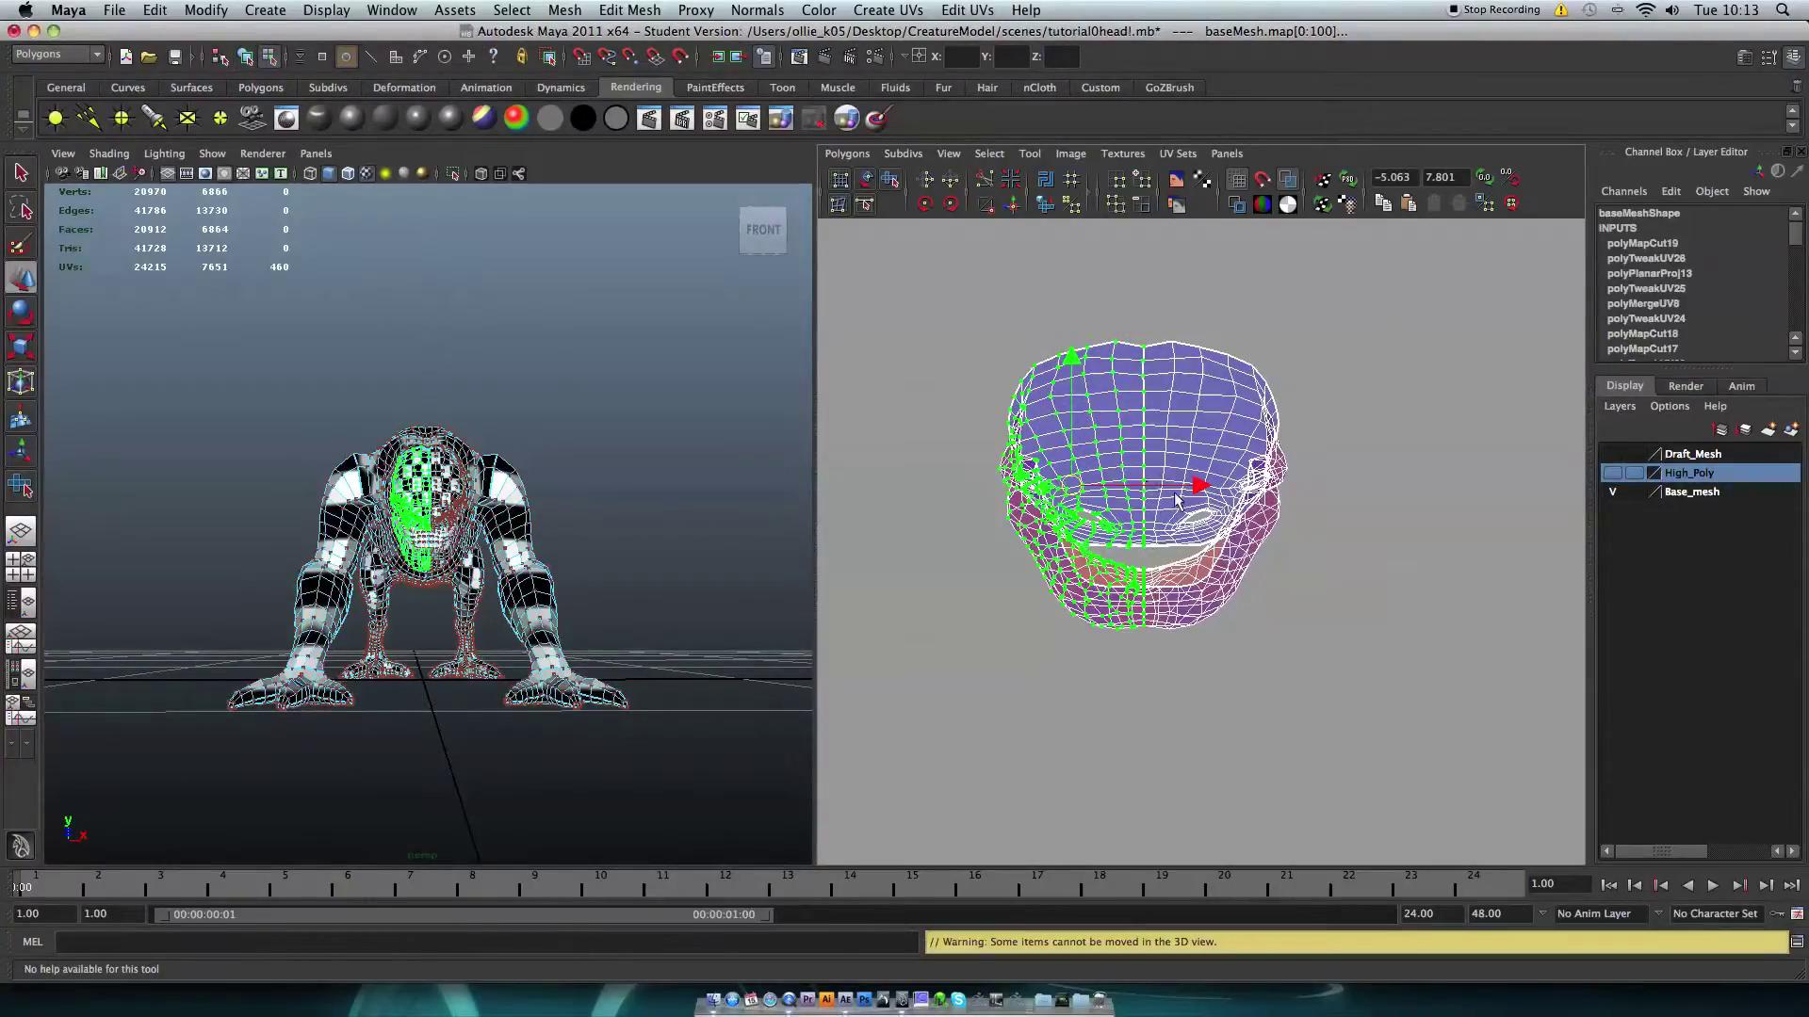
pyautogui.moveTo(1194, 485); pyautogui.dragTo(998, 452)
# Step: Unfold the right half-head UVs with unselected UVs pinned, leaving a few centre-line UVs out of the selection
pyautogui.moveTo(1085, 436); pyautogui.dragTo(1126, 438, button='right')
pyautogui.moveTo(1116, 334); pyautogui.dragTo(1371, 659)
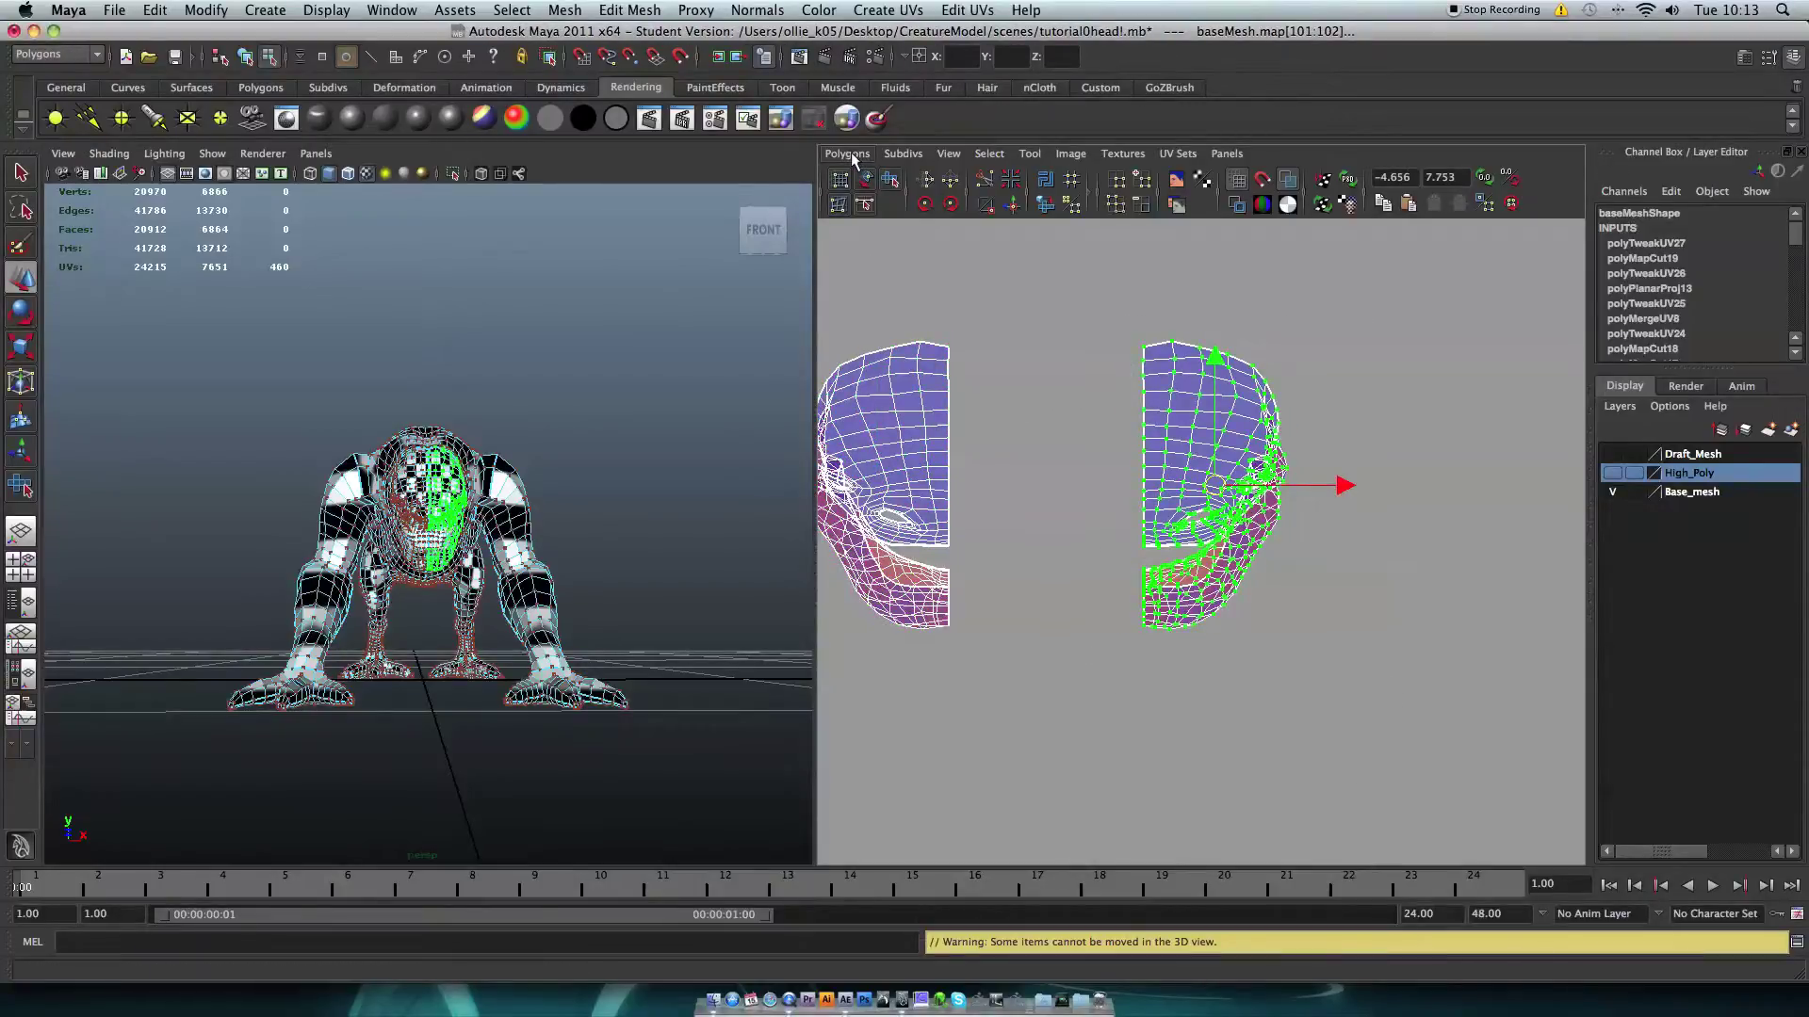
pyautogui.press('space')
pyautogui.scroll(6, 763, 566)
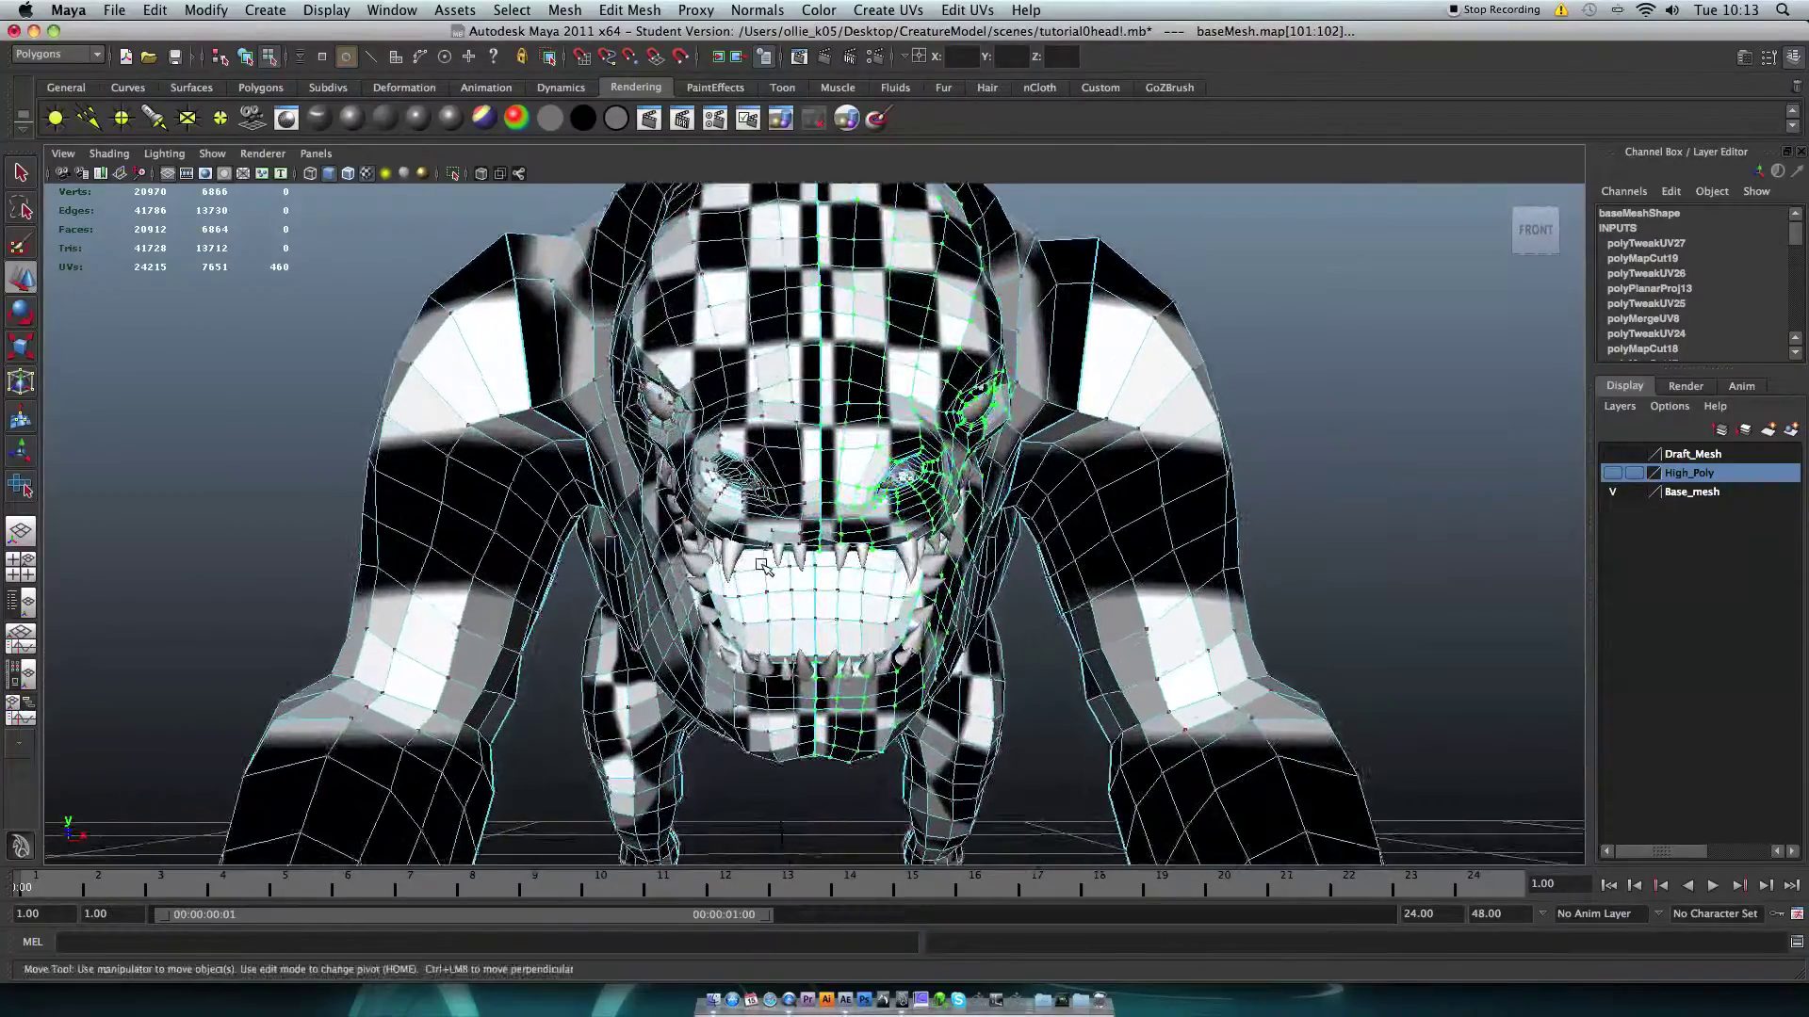
pyautogui.keyDown('alt'); pyautogui.moveTo(764, 566); pyautogui.dragTo(827, 735); pyautogui.keyUp('alt')
pyautogui.keyDown('shift'); pyautogui.click(817, 816); pyautogui.keyUp('shift')
pyautogui.press('space')
pyautogui.click(847, 154)
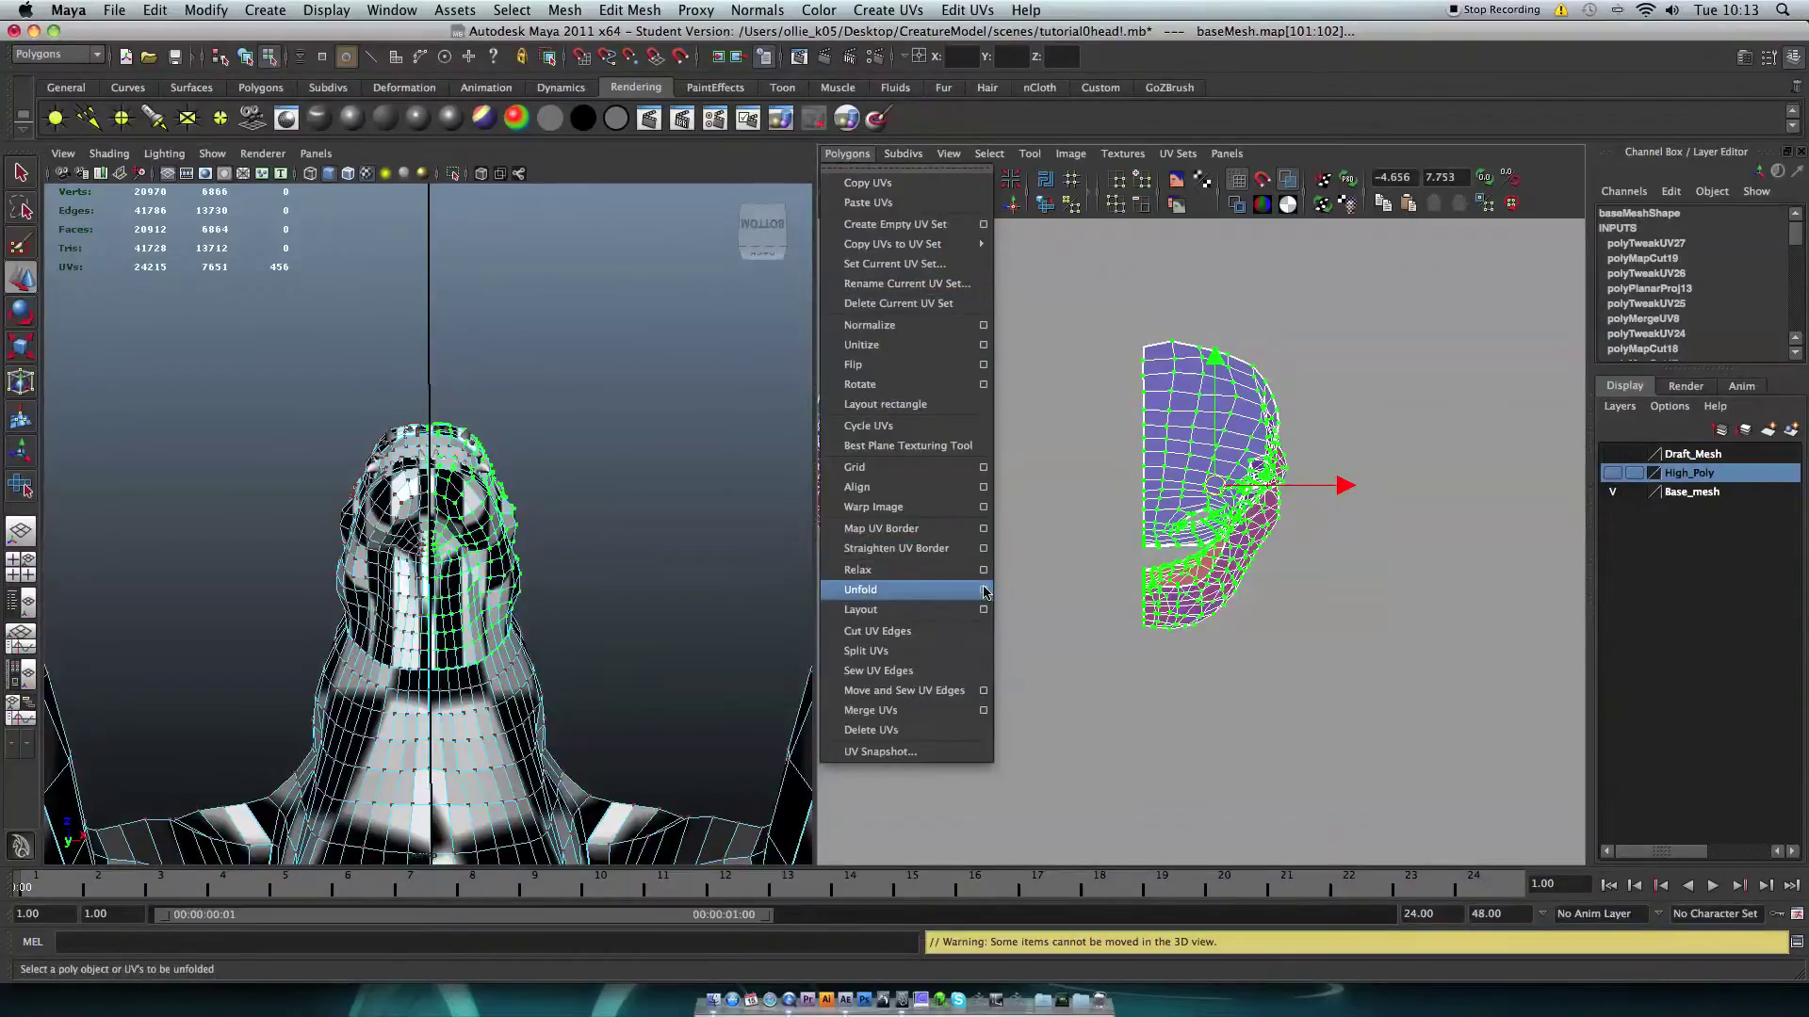
pyautogui.click(984, 591)
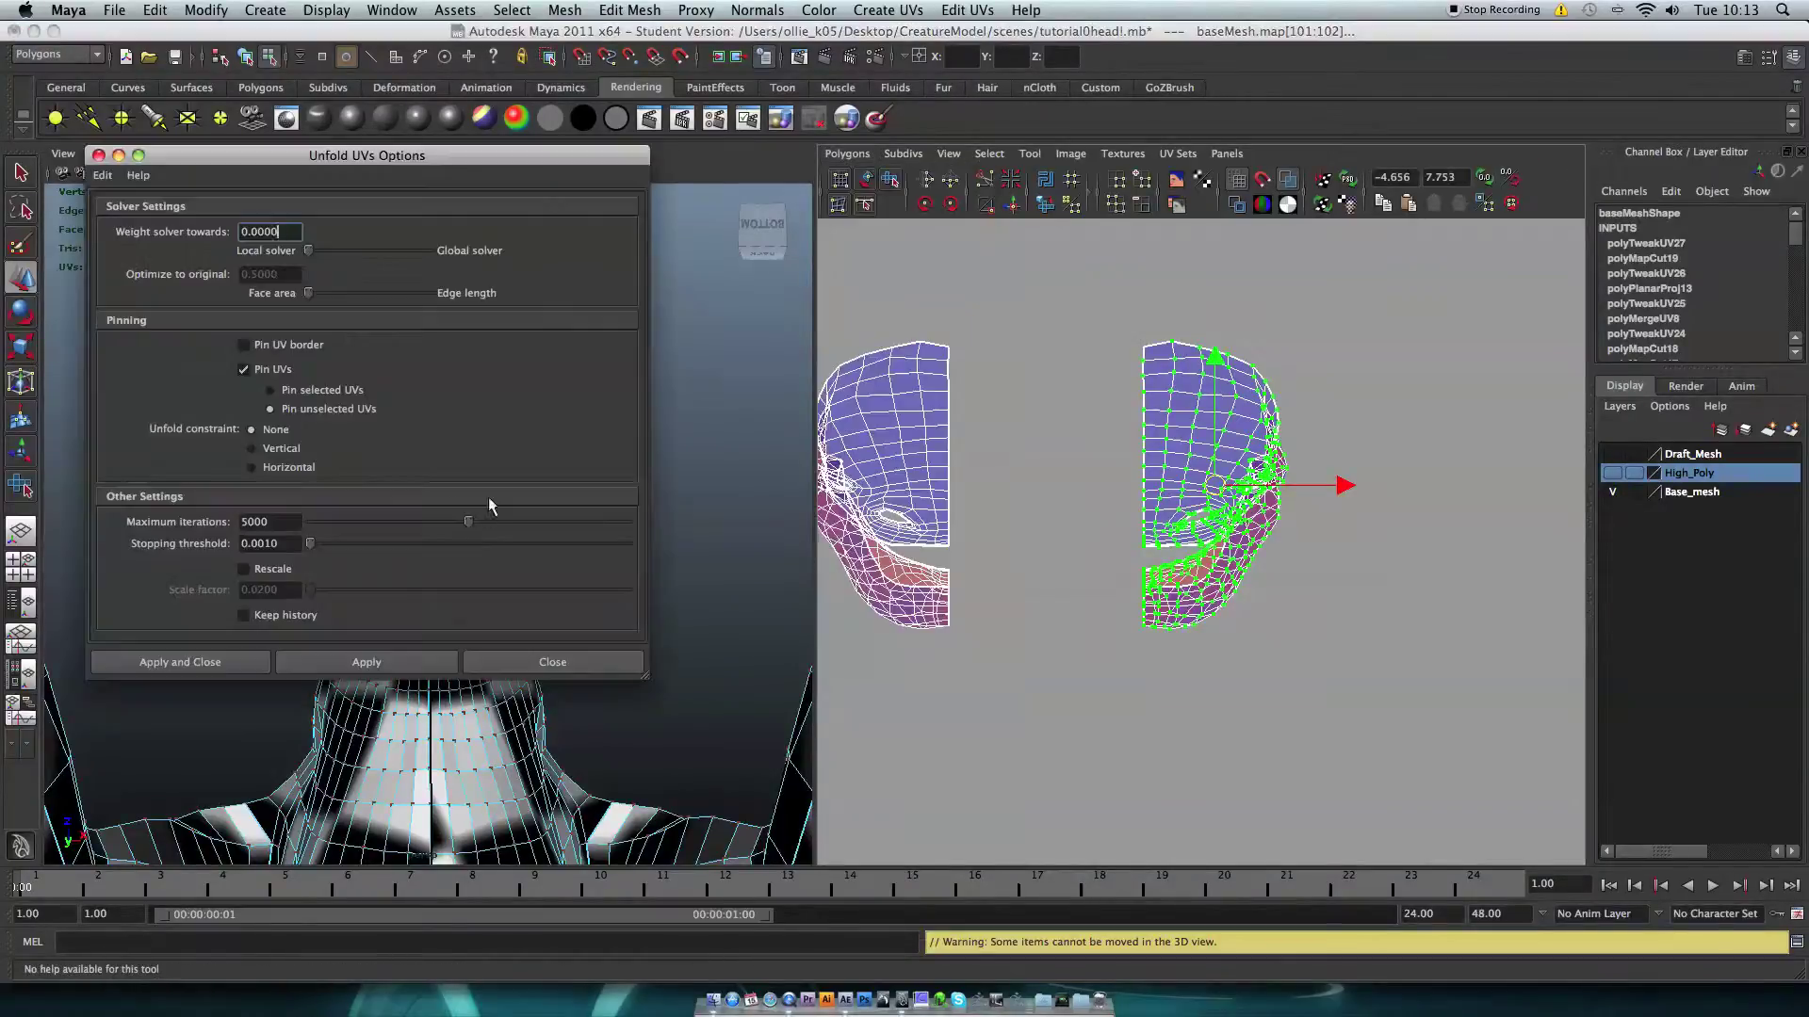
pyautogui.click(366, 664)
# Step: Unfold the left half-head UVs with the same Unfold options, deselecting the same few centre-line UVs to pin them
pyautogui.keyDown('alt'); pyautogui.moveTo(916, 524); pyautogui.dragTo(1068, 527, button='middle'); pyautogui.keyUp('alt')
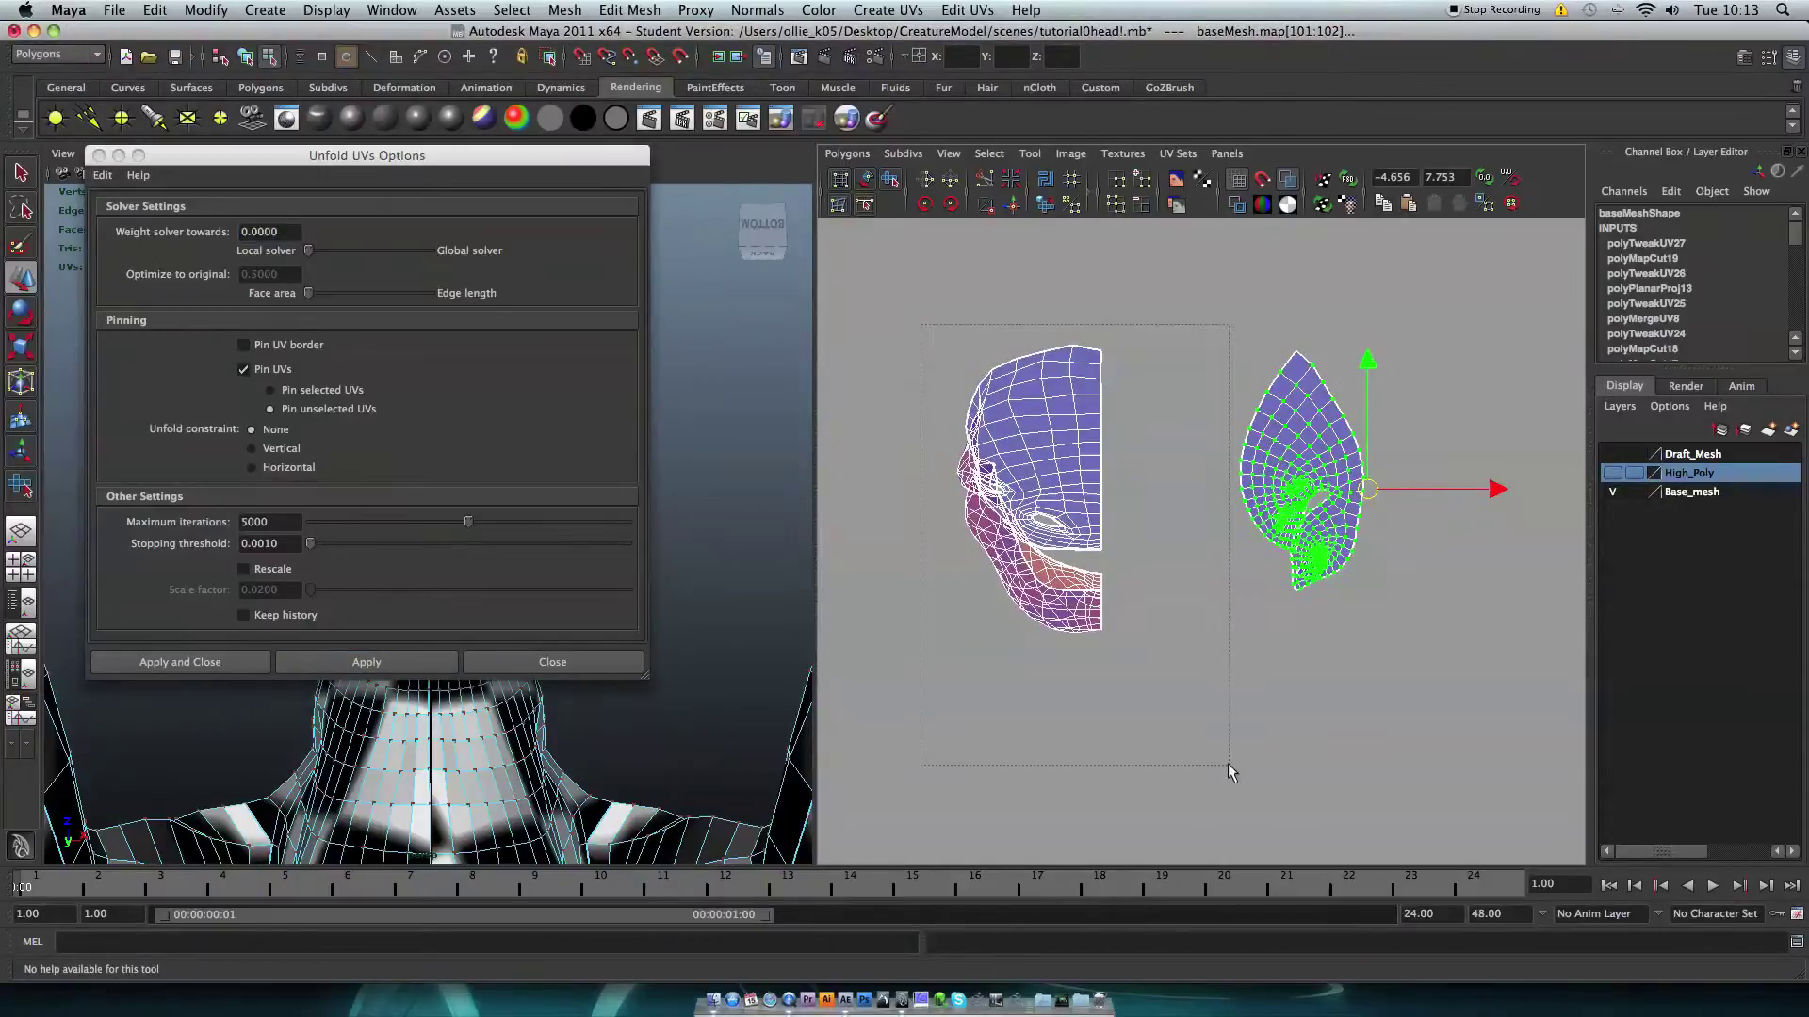
pyautogui.moveTo(1207, 732); pyautogui.dragTo(1210, 735)
pyautogui.click(580, 662)
pyautogui.scroll(5, 459, 767)
pyautogui.scroll(-4, 459, 767)
pyautogui.keyDown('shift'); pyautogui.click(429, 817); pyautogui.keyUp('shift')
pyautogui.keyDown('alt'); pyautogui.moveTo(488, 490); pyautogui.dragTo(427, 418); pyautogui.keyUp('alt')
pyautogui.keyDown('shift'); pyautogui.click(422, 630); pyautogui.keyUp('shift')
pyautogui.keyDown('shift'); pyautogui.click(426, 352); pyautogui.keyUp('shift')
pyautogui.keyDown('alt'); pyautogui.moveTo(426, 353); pyautogui.dragTo(420, 291); pyautogui.keyUp('alt')
pyautogui.keyDown('shift'); pyautogui.click(443, 314); pyautogui.keyUp('shift')
pyautogui.keyDown('alt'); pyautogui.moveTo(648, 631); pyautogui.dragTo(699, 438); pyautogui.keyUp('alt')
pyautogui.click(847, 153)
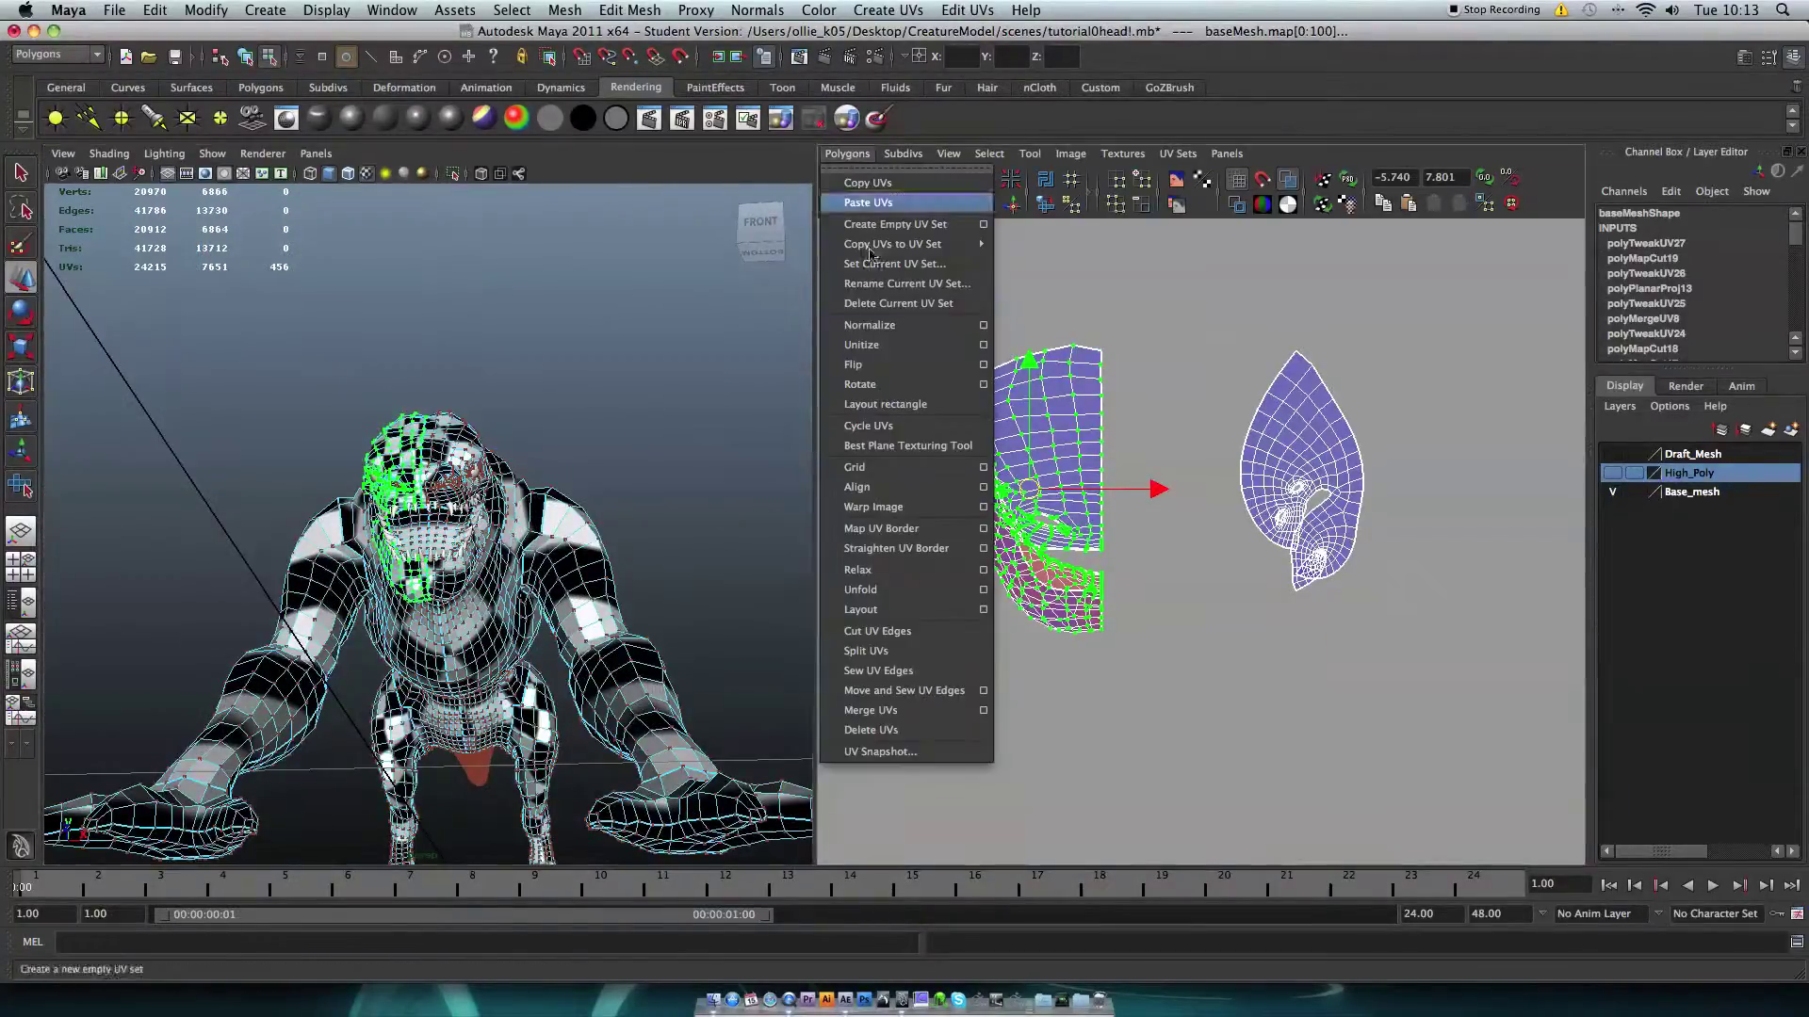
pyautogui.click(986, 592)
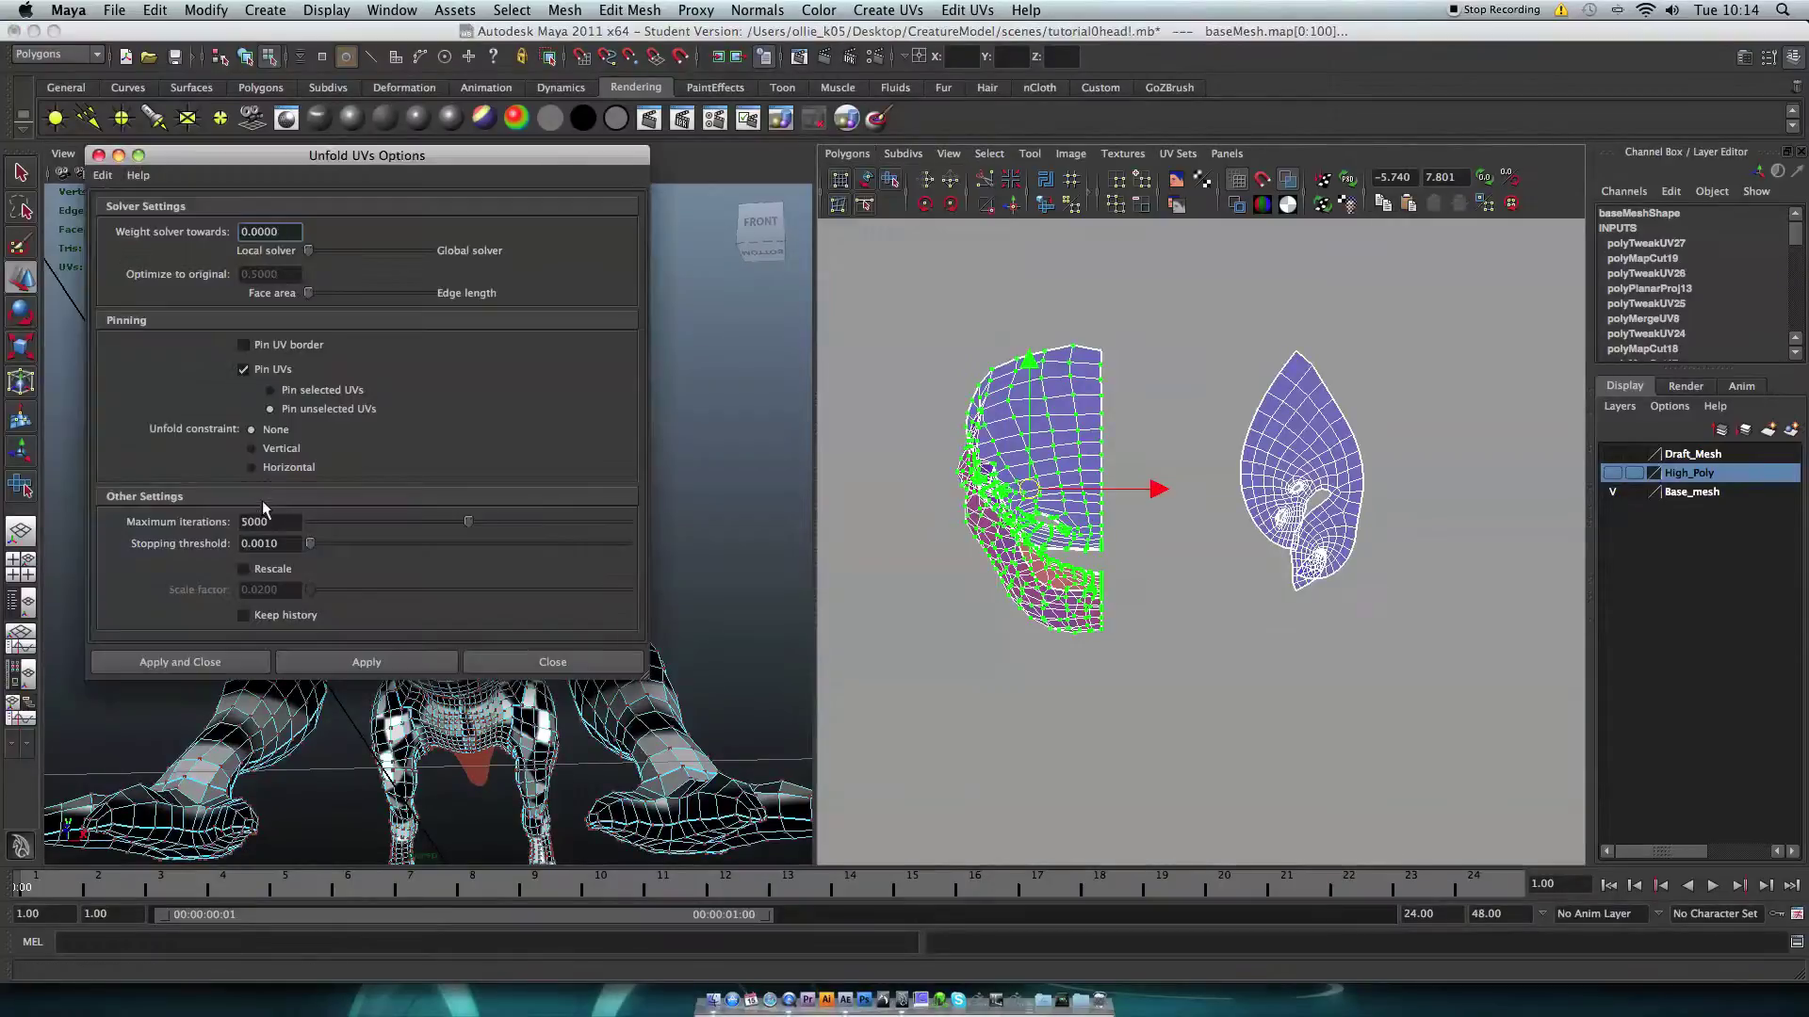
pyautogui.click(394, 661)
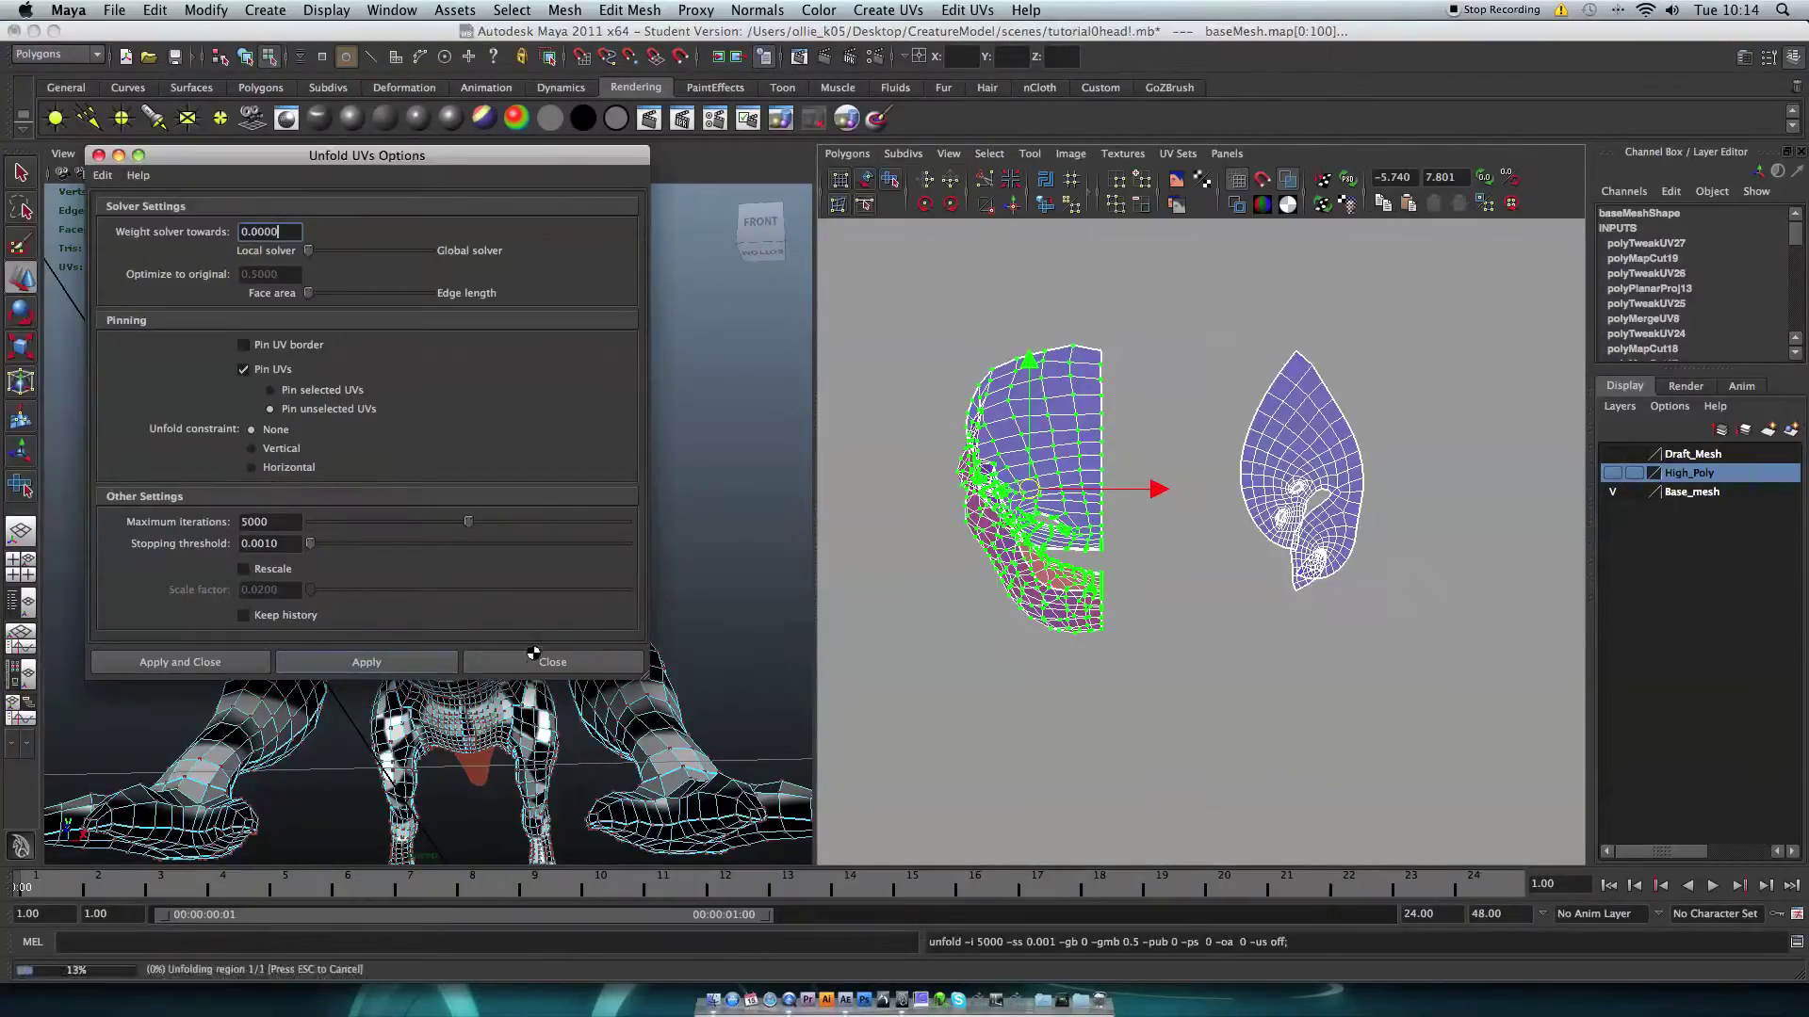
pyautogui.click(626, 666)
# Step: Move the unfolded left half-head shell closer to the right one
pyautogui.click(912, 563)
pyautogui.keyDown('alt'); pyautogui.moveTo(912, 563); pyautogui.dragTo(1018, 421, button='right'); pyautogui.keyUp('alt')
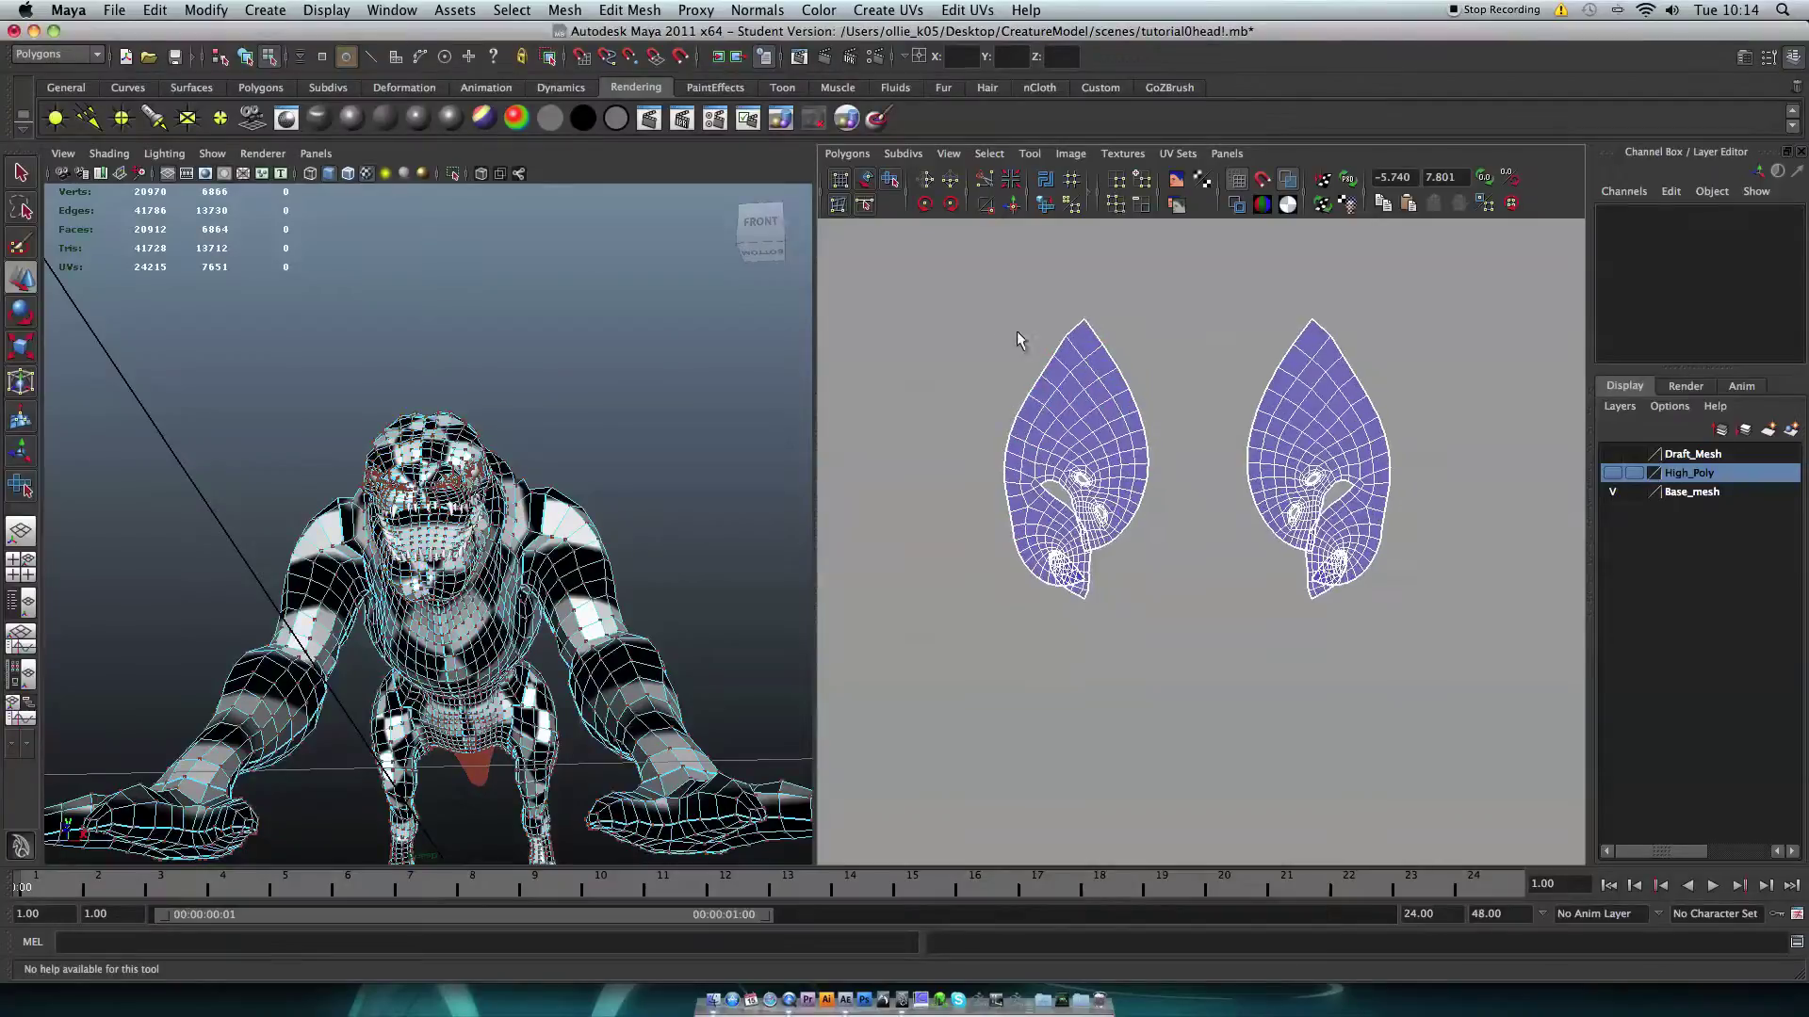
pyautogui.moveTo(1084, 536); pyautogui.dragTo(1179, 674)
pyautogui.moveTo(1201, 463); pyautogui.dragTo(1265, 467)
pyautogui.click(1183, 617)
pyautogui.keyDown('alt'); pyautogui.moveTo(1183, 618); pyautogui.dragTo(1248, 606, button='right'); pyautogui.keyUp('alt')
pyautogui.keyDown('alt'); pyautogui.moveTo(1248, 606); pyautogui.dragTo(1157, 606, button='middle'); pyautogui.keyUp('alt')
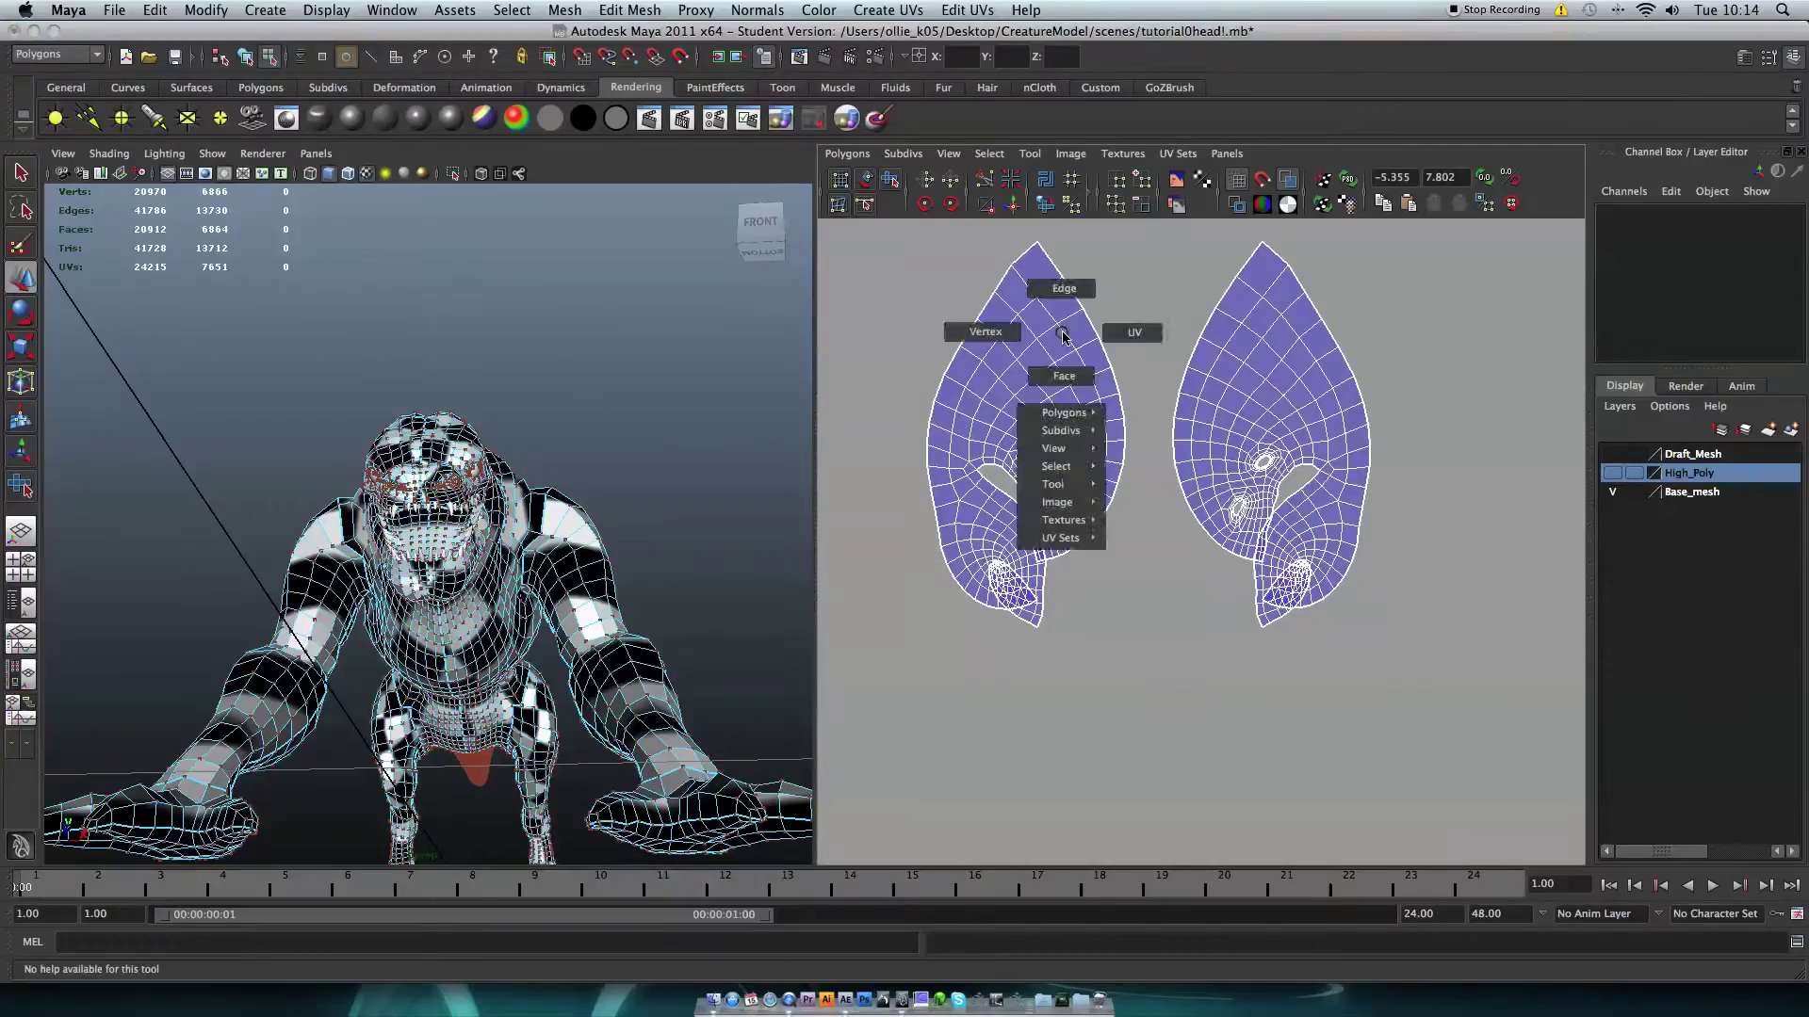
# Step: Select the edge loop running along the centre line of the creature mesh
pyautogui.moveTo(1062, 334); pyautogui.dragTo(1062, 290, button='right')
pyautogui.keyDown('alt'); pyautogui.moveTo(362, 382); pyautogui.dragTo(356, 435); pyautogui.keyUp('alt')
pyautogui.keyDown('alt'); pyautogui.moveTo(356, 435); pyautogui.dragTo(440, 433, button='right'); pyautogui.keyUp('alt')
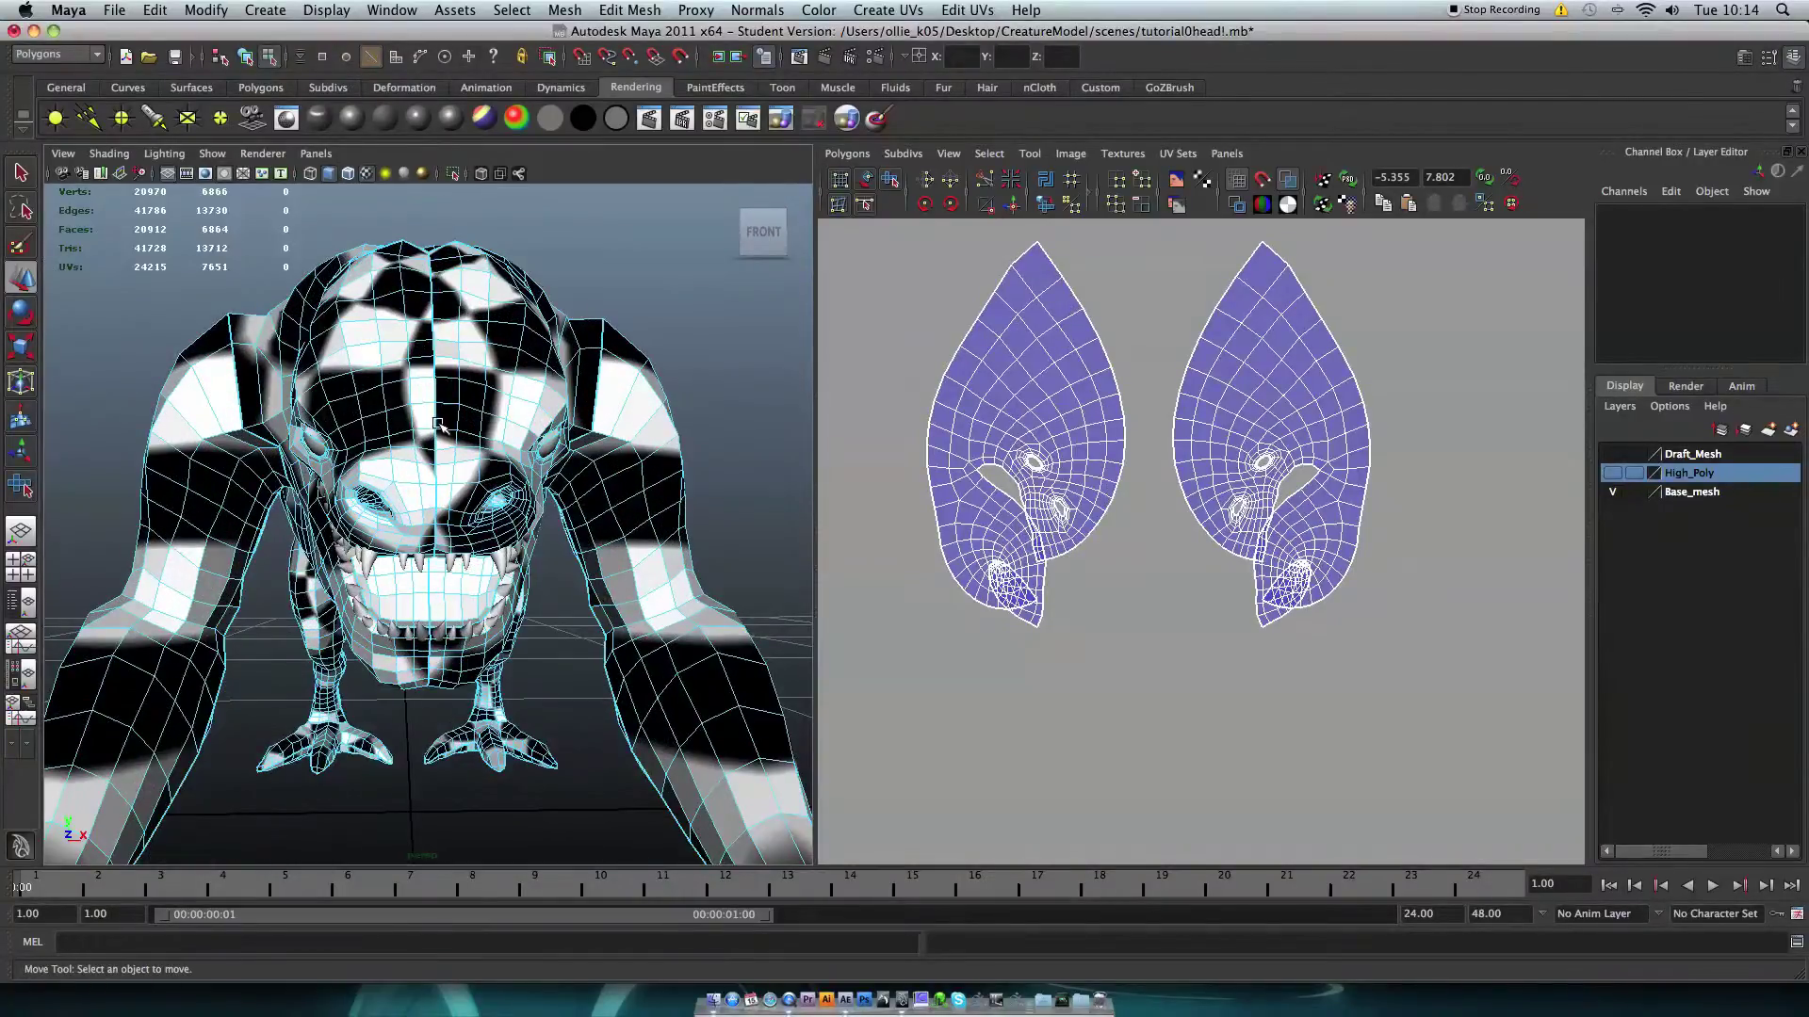
pyautogui.click(435, 416)
pyautogui.press('q')
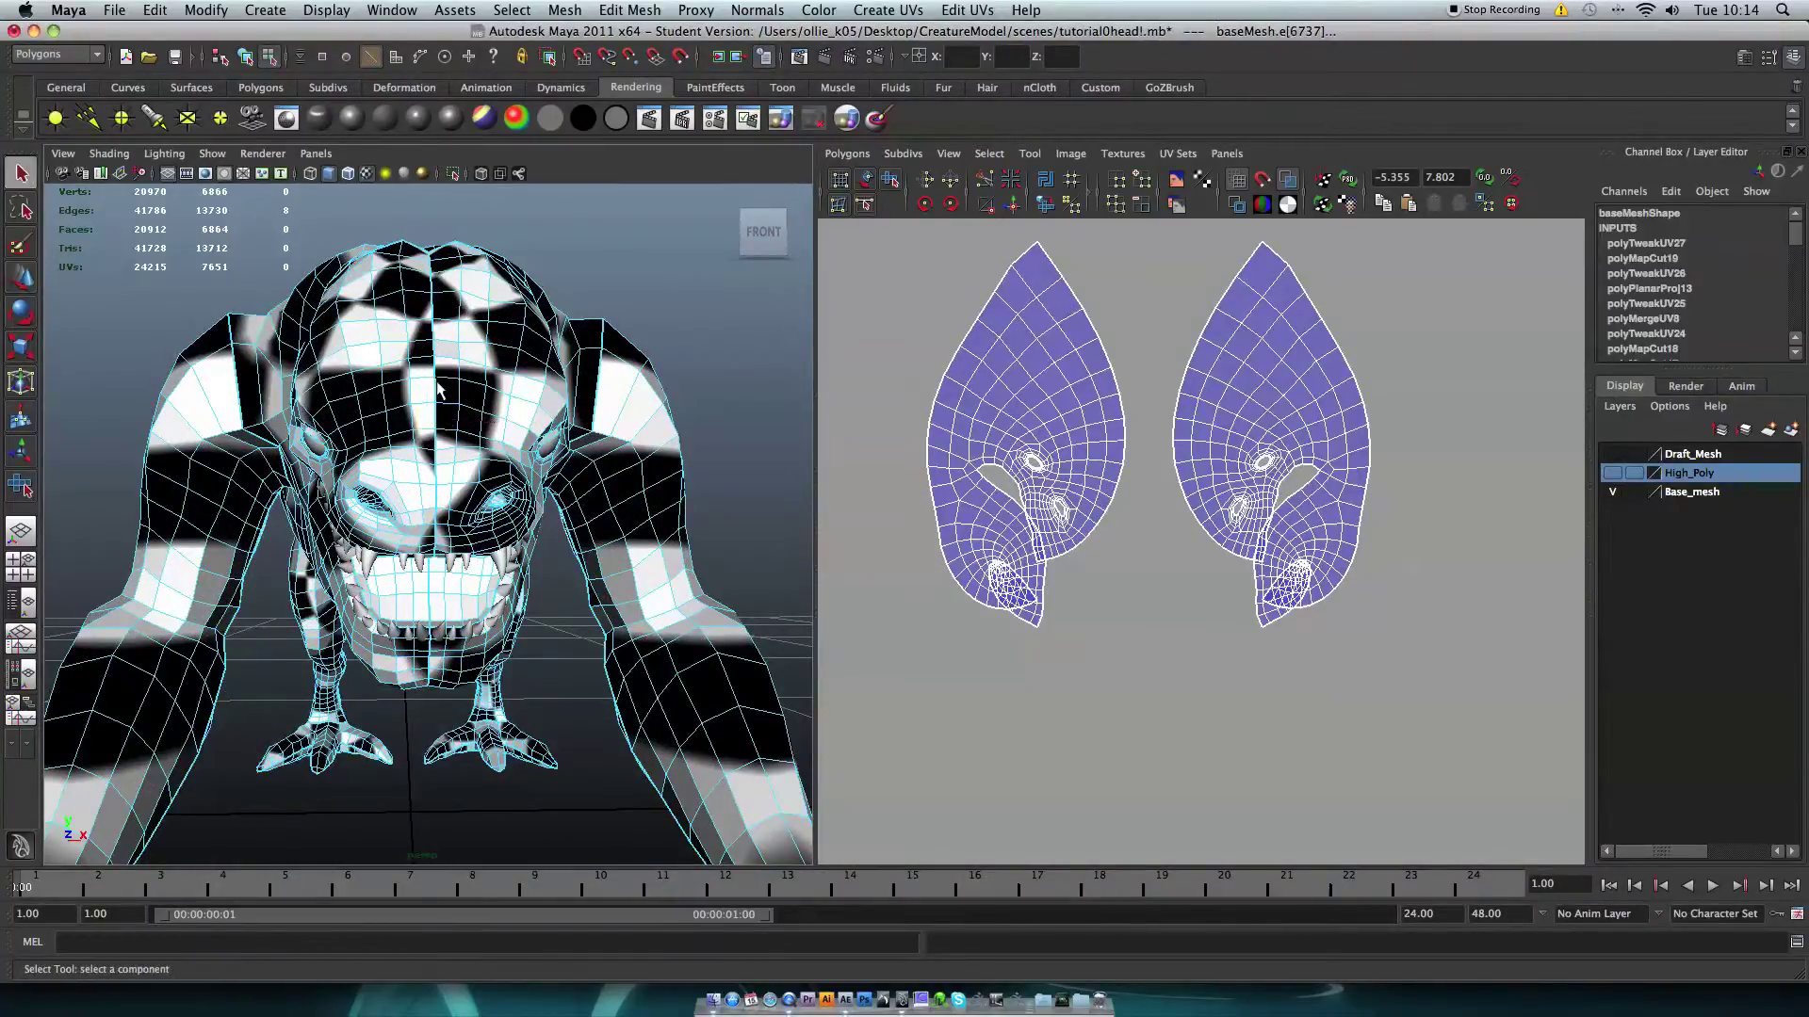
pyautogui.doubleClick(435, 393)
pyautogui.keyDown('alt'); pyautogui.moveTo(435, 394); pyautogui.dragTo(497, 527, button='right'); pyautogui.keyUp('alt')
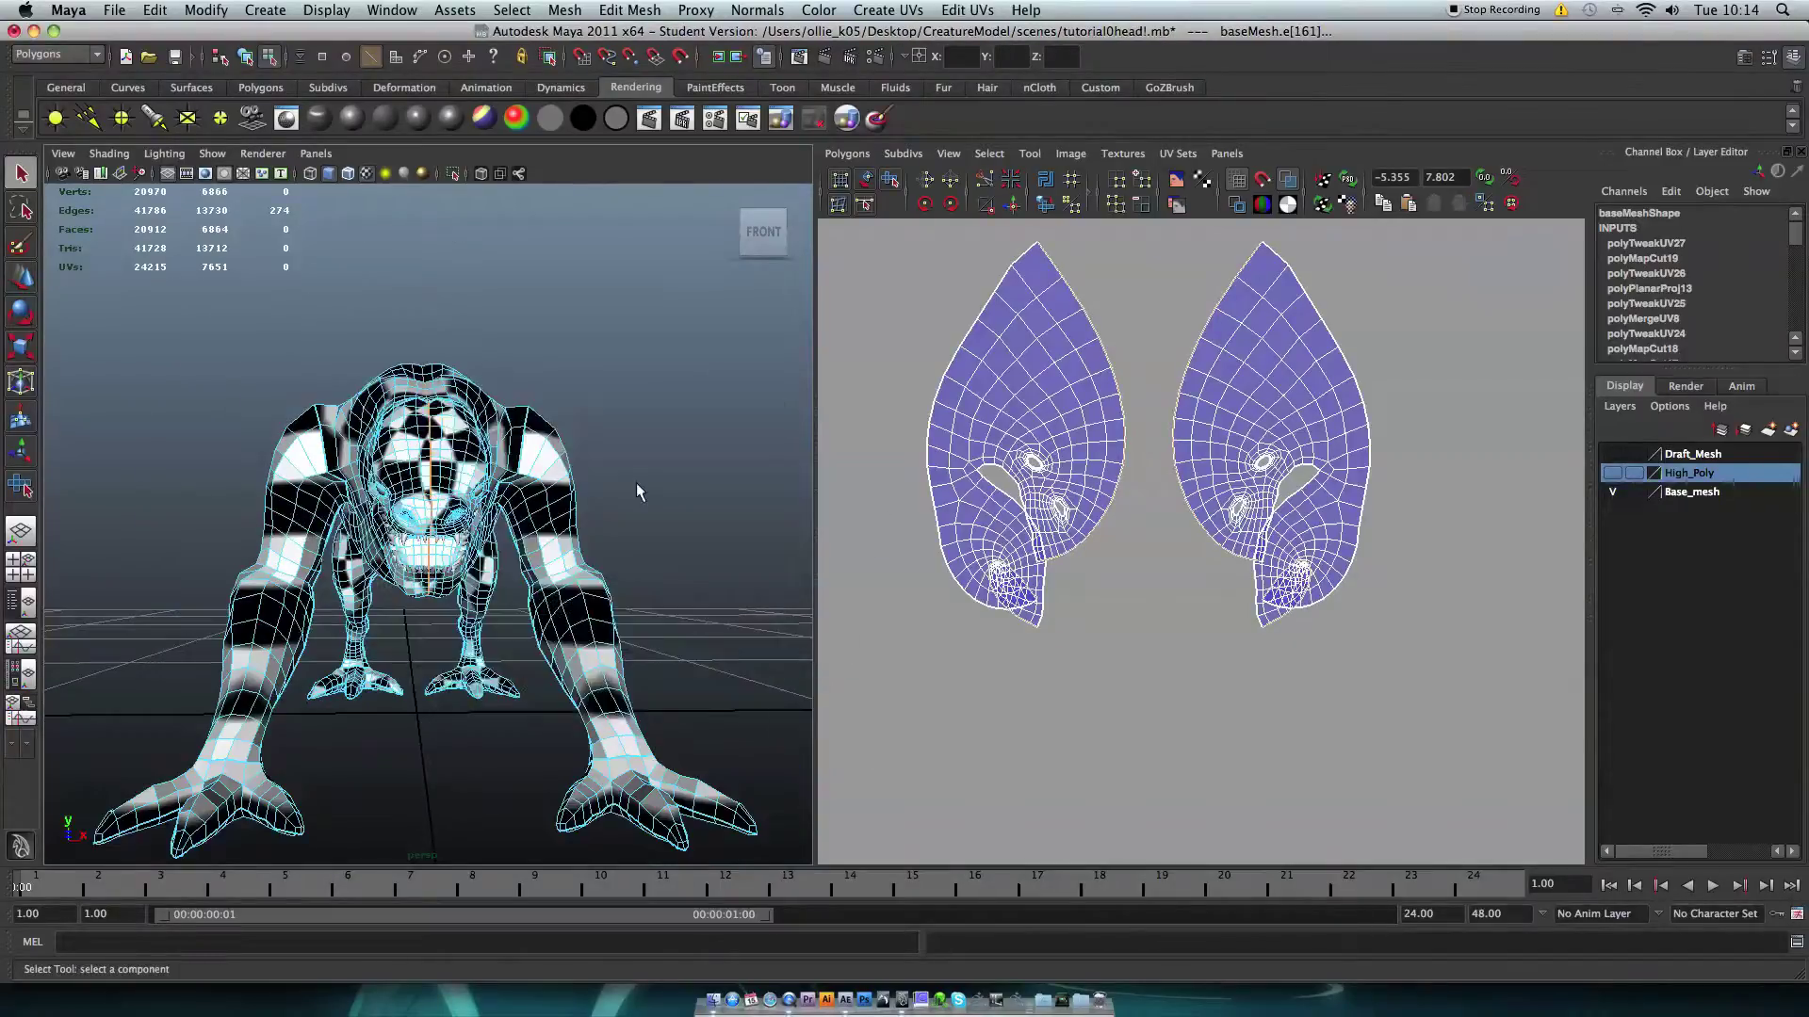
# Step: Examine both unfolded half-head shells in the UV editor, especially the centre borders and overlapping areas around the mouth and jaw
pyautogui.press('space')
pyautogui.press('space')
pyautogui.press('space')
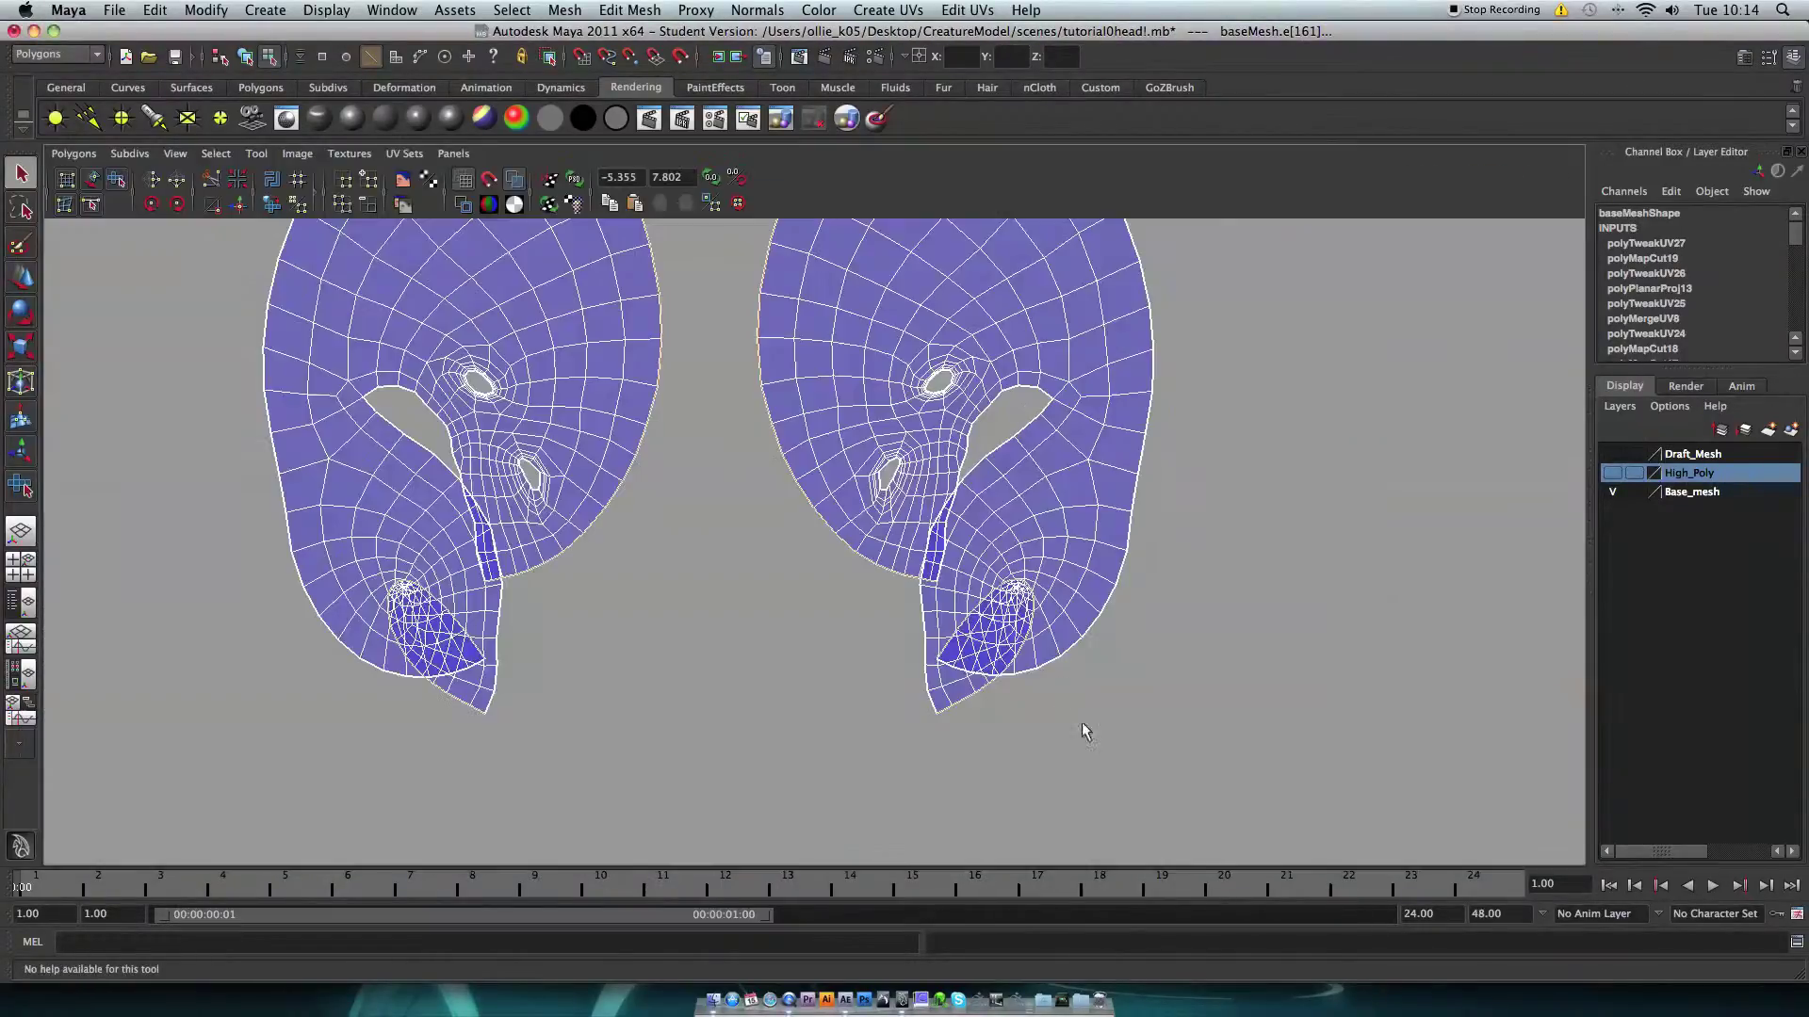
pyautogui.scroll(-5, 1061, 686)
pyautogui.keyDown('alt'); pyautogui.moveTo(860, 529); pyautogui.dragTo(715, 640, button='right'); pyautogui.keyUp('alt')
pyautogui.keyDown('alt'); pyautogui.moveTo(1219, 747); pyautogui.dragTo(829, 678, button='right'); pyautogui.keyUp('alt')
pyautogui.keyDown('alt'); pyautogui.moveTo(1252, 687); pyautogui.dragTo(691, 546, button='right'); pyautogui.keyUp('alt')
pyautogui.moveTo(1078, 581)
pyautogui.keyDown('alt'); pyautogui.mouseDown(button='right')
pyautogui.moveTo(835, 687)
pyautogui.moveTo(891, 603)
pyautogui.mouseUp(button='right'); pyautogui.keyUp('alt')
pyautogui.keyDown('alt'); pyautogui.moveTo(1115, 770); pyautogui.dragTo(1217, 767, button='right'); pyautogui.keyUp('alt')
pyautogui.keyDown('alt'); pyautogui.moveTo(942, 603); pyautogui.dragTo(1093, 637, button='right'); pyautogui.keyUp('alt')
pyautogui.keyDown('alt'); pyautogui.moveTo(840, 309); pyautogui.dragTo(1069, 644, button='middle'); pyautogui.keyUp('alt')
pyautogui.keyDown('alt'); pyautogui.moveTo(841, 309); pyautogui.dragTo(1228, 682, button='right'); pyautogui.keyUp('alt')
pyautogui.keyDown('alt'); pyautogui.moveTo(1006, 368); pyautogui.dragTo(763, 355, button='middle'); pyautogui.keyUp('alt')
pyautogui.keyDown('alt'); pyautogui.moveTo(763, 355); pyautogui.dragTo(784, 509, button='right'); pyautogui.keyUp('alt')
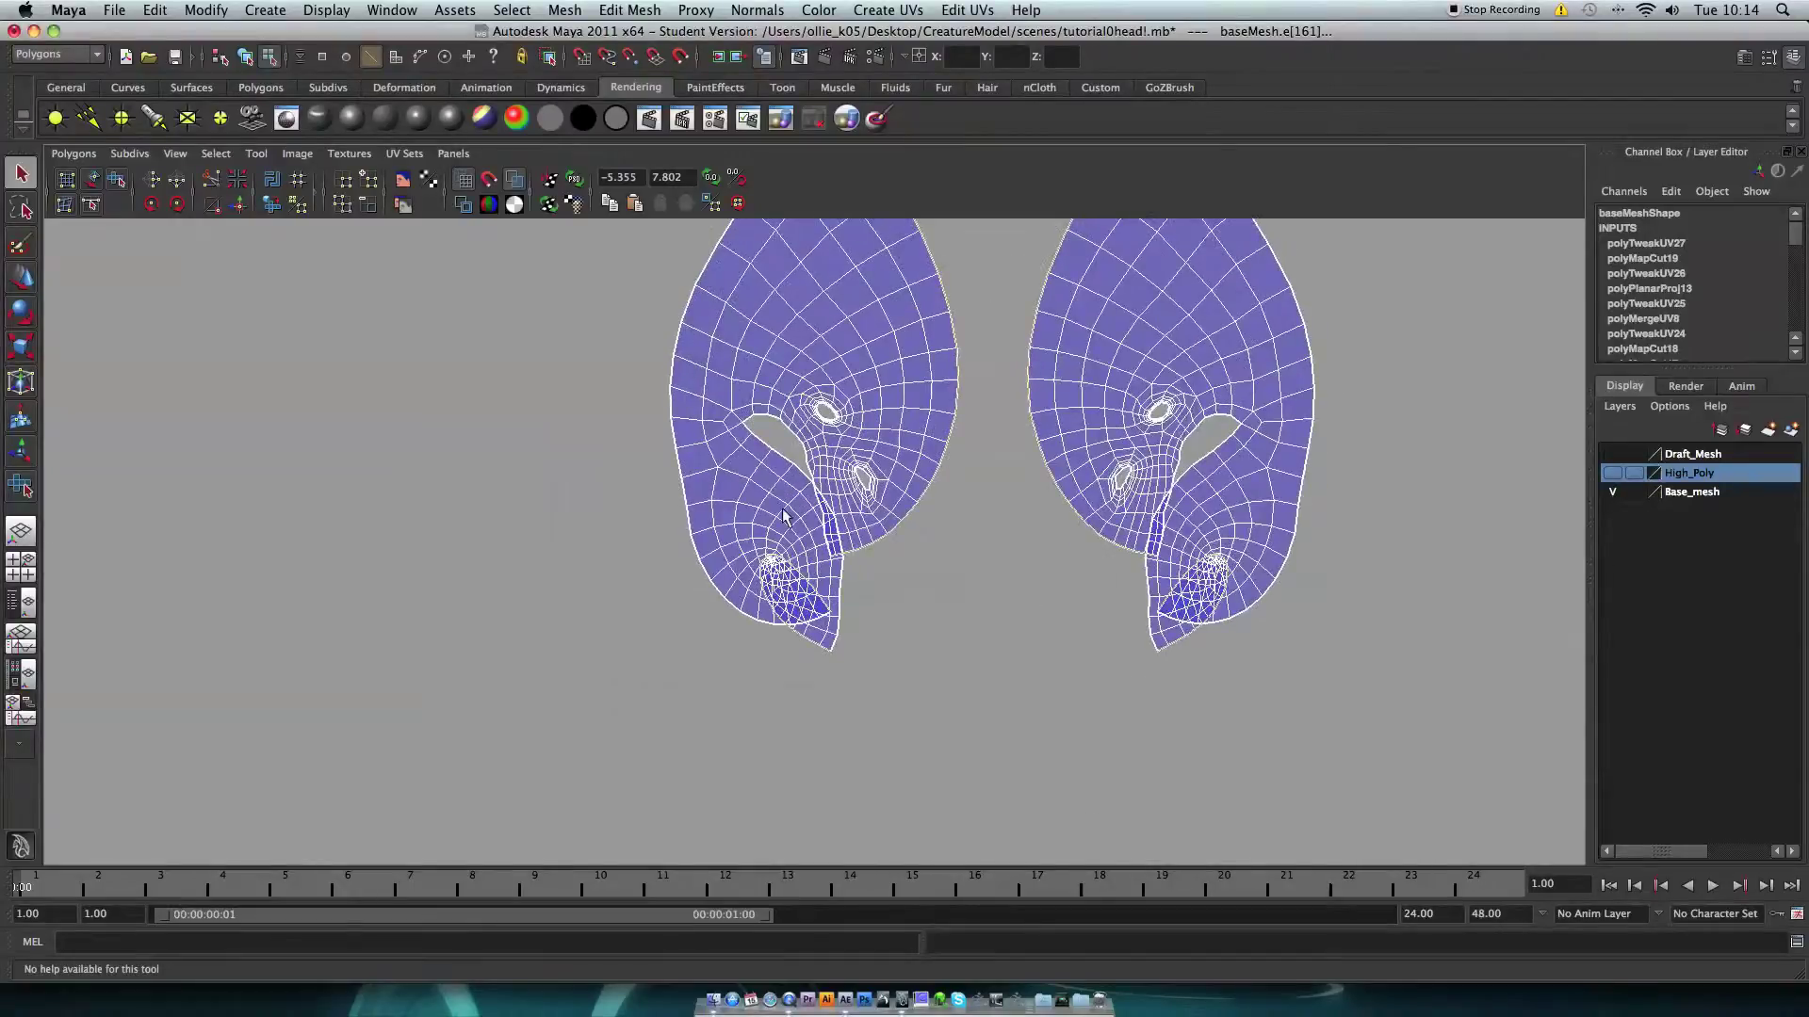
# Step: Narrow the edge selection to the centre-line edges of the face and chin where the two half shells should join
pyautogui.press('space')
pyautogui.press('space')
pyautogui.keyDown('alt'); pyautogui.moveTo(495, 531); pyautogui.dragTo(740, 560); pyautogui.keyUp('alt')
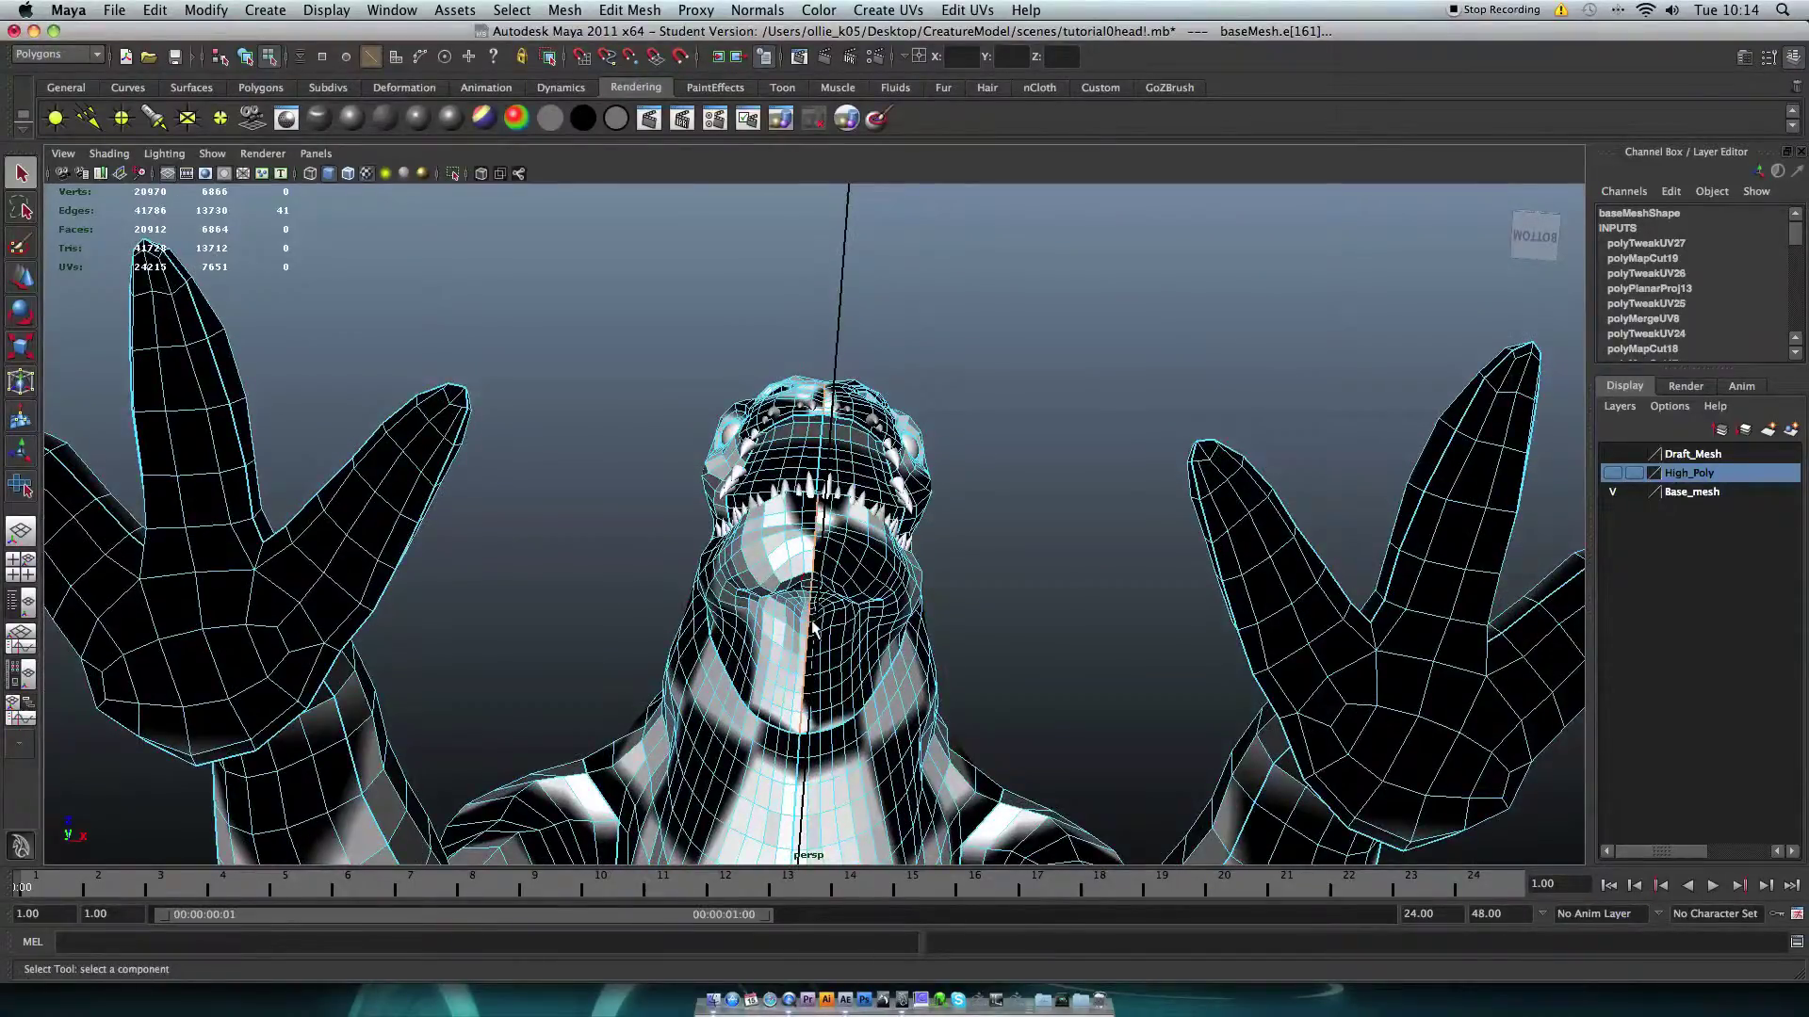
pyautogui.keyDown('alt'); pyautogui.moveTo(831, 728); pyautogui.dragTo(934, 591); pyautogui.keyUp('alt')
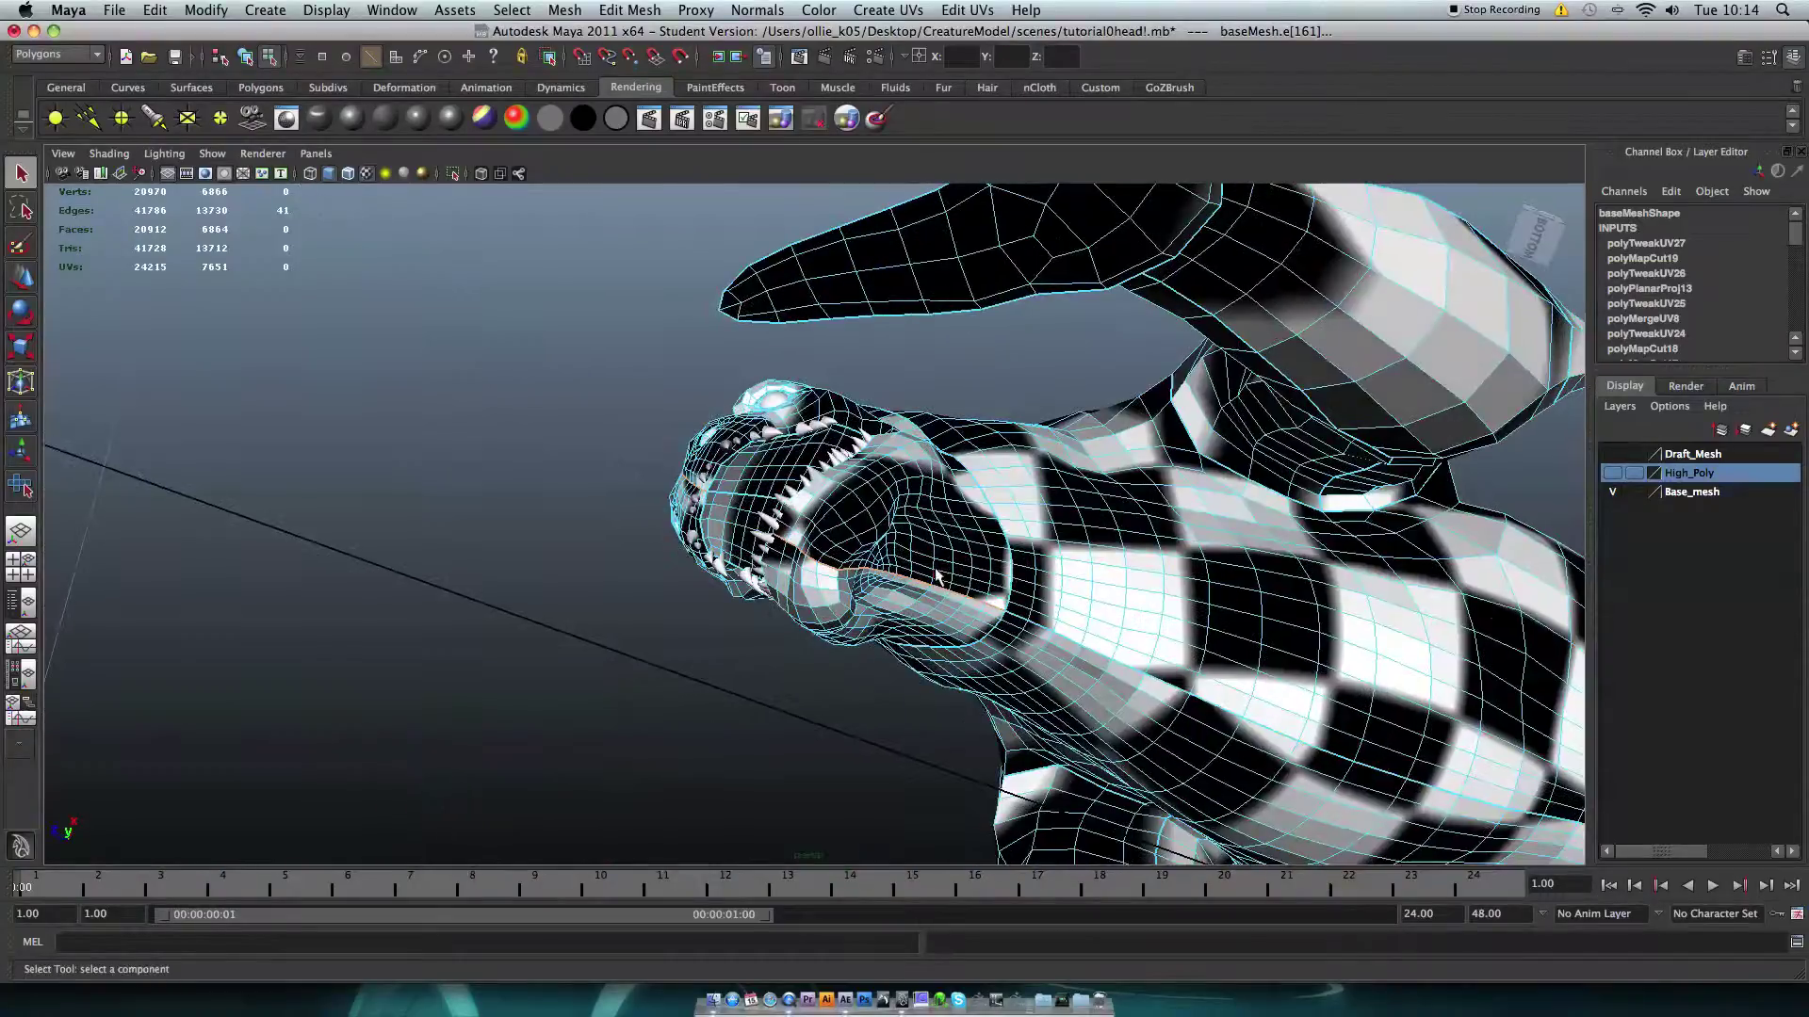
pyautogui.rightClick(959, 507)
pyautogui.keyDown('alt'); pyautogui.moveTo(959, 509); pyautogui.dragTo(899, 594); pyautogui.keyUp('alt')
pyautogui.keyDown('alt'); pyautogui.moveTo(904, 679); pyautogui.dragTo(1008, 671); pyautogui.keyUp('alt')
pyautogui.scroll(4, 956, 697)
pyautogui.moveTo(889, 596)
pyautogui.keyDown('ctrl'); pyautogui.mouseDown()
pyautogui.moveTo(878, 572)
pyautogui.moveTo(936, 760)
pyautogui.moveTo(874, 591)
pyautogui.mouseUp(); pyautogui.keyUp('ctrl')
pyautogui.keyDown('alt'); pyautogui.moveTo(855, 613); pyautogui.dragTo(777, 594, button='right'); pyautogui.keyUp('alt')
pyautogui.keyDown('alt'); pyautogui.moveTo(778, 594); pyautogui.dragTo(887, 479); pyautogui.keyUp('alt')
# Step: Convert the selected centre-line edges to UVs and merge them to join the two half-head shells
pyautogui.press('space')
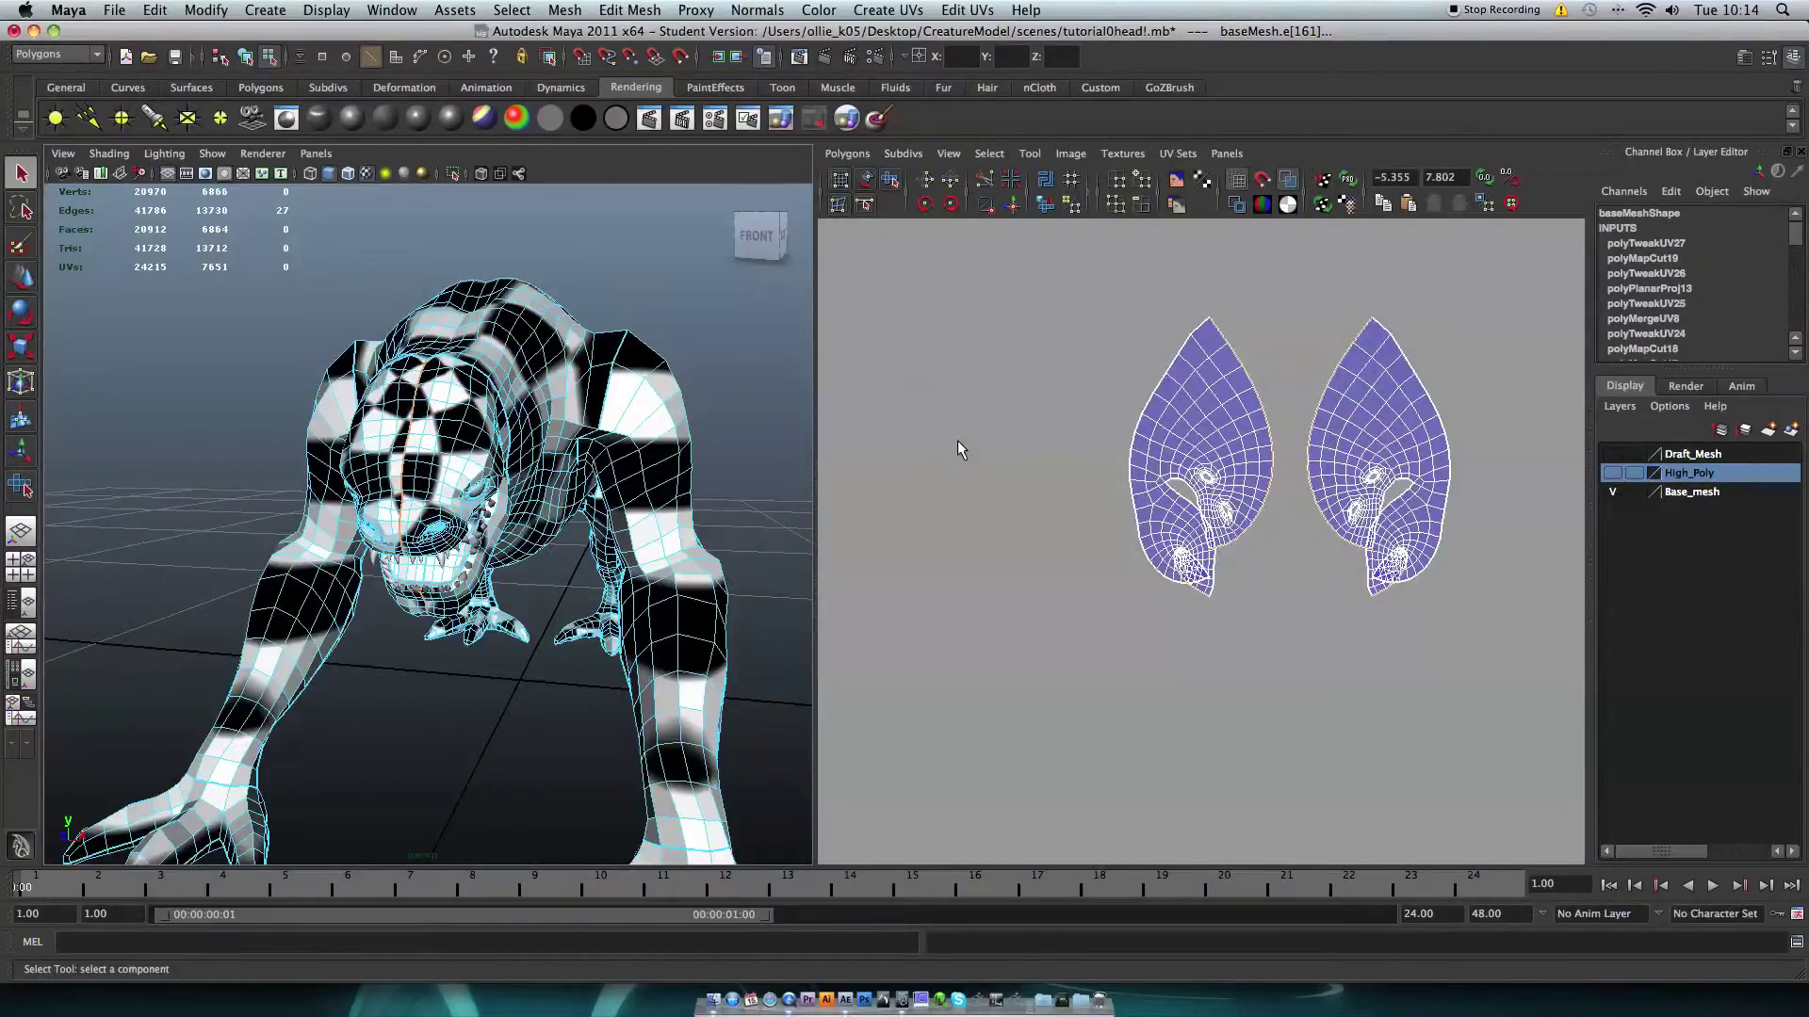
pyautogui.keyDown('alt'); pyautogui.moveTo(591, 543); pyautogui.dragTo(591, 638); pyautogui.keyUp('alt')
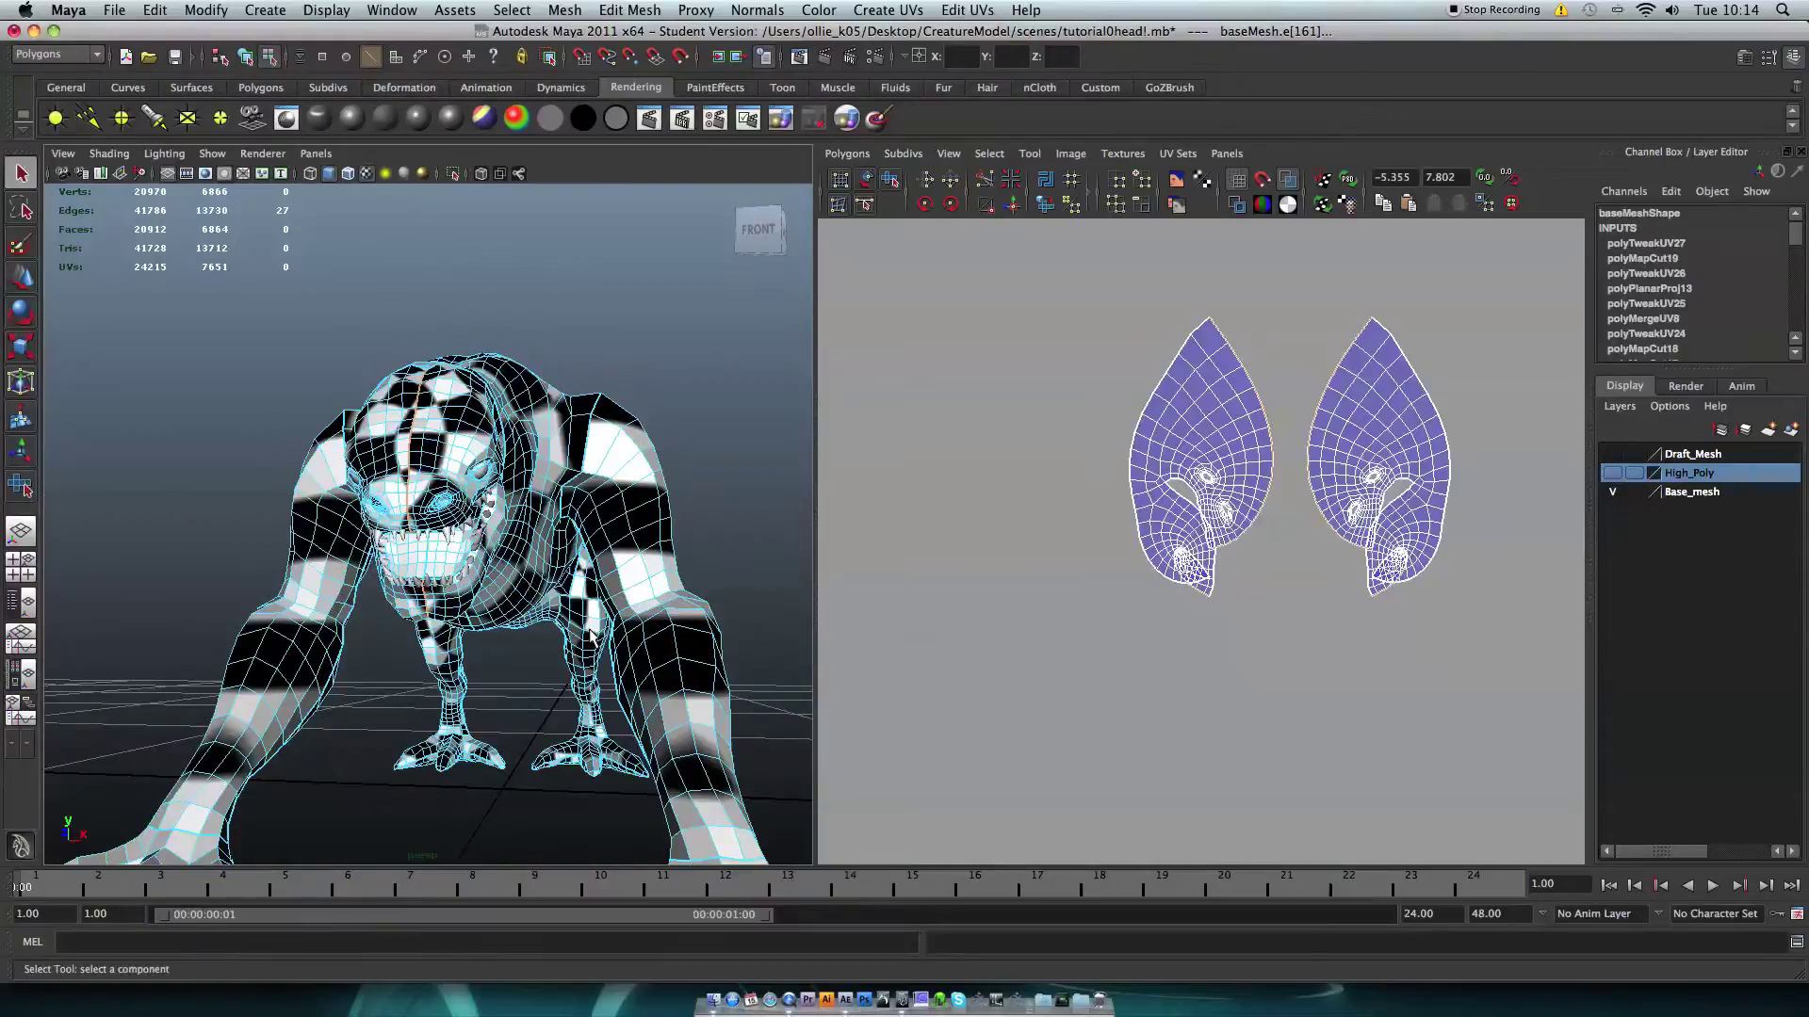
pyautogui.press('space')
pyautogui.keyDown('alt'); pyautogui.moveTo(730, 586); pyautogui.dragTo(848, 414); pyautogui.keyUp('alt')
pyautogui.press('space')
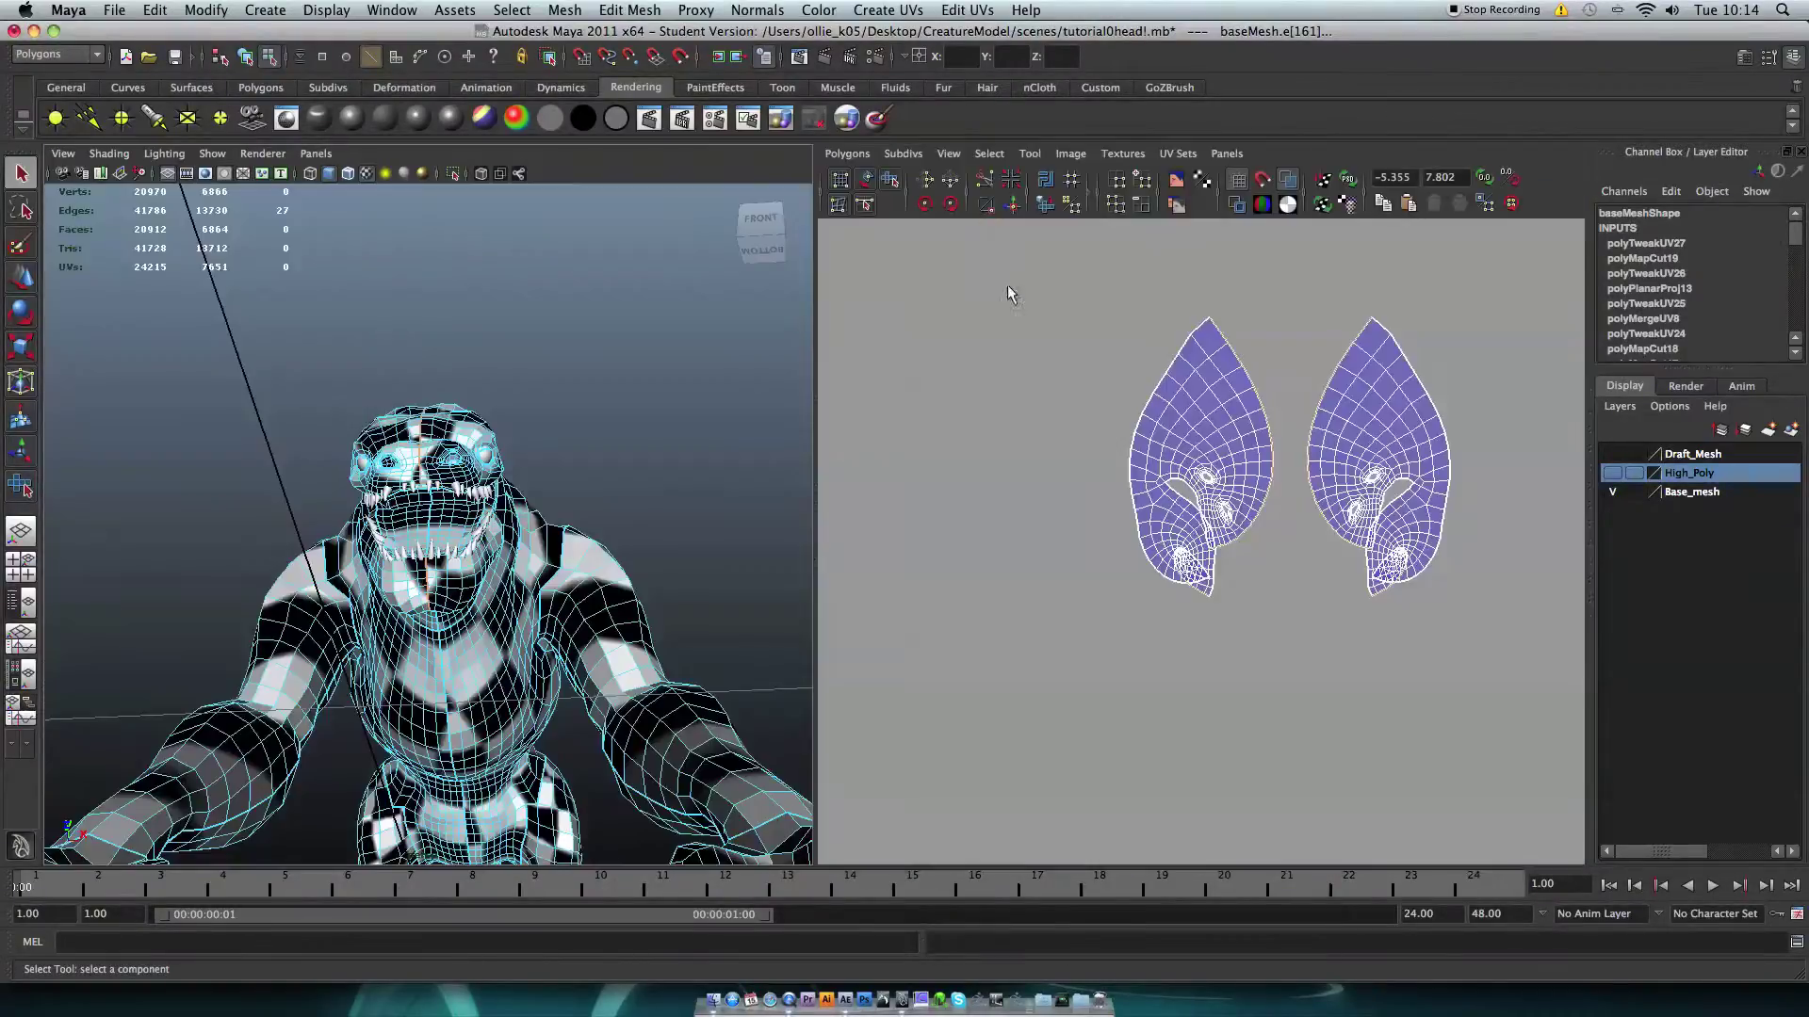
pyautogui.moveTo(1247, 437)
pyautogui.mouseDown(button='right')
pyautogui.moveTo(1268, 437)
pyautogui.moveTo(1249, 436)
pyautogui.mouseUp(button='right')
pyautogui.click(988, 154)
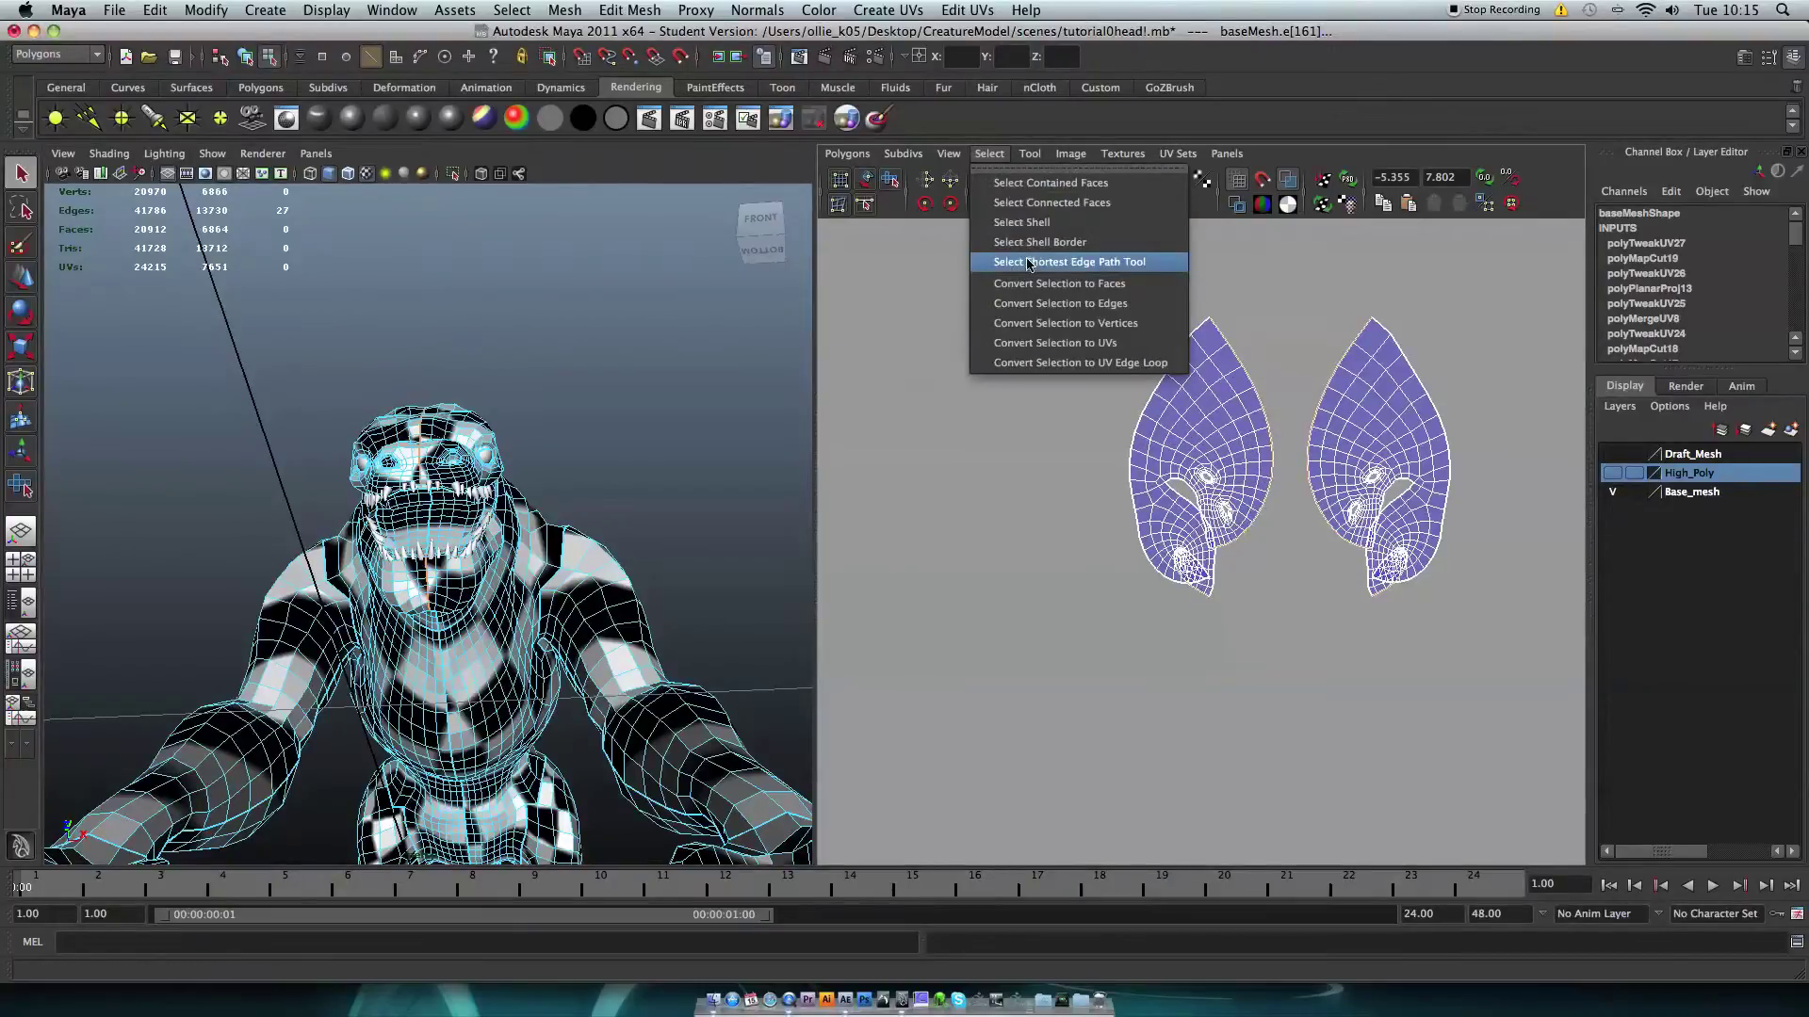
pyautogui.click(1059, 343)
pyautogui.click(847, 153)
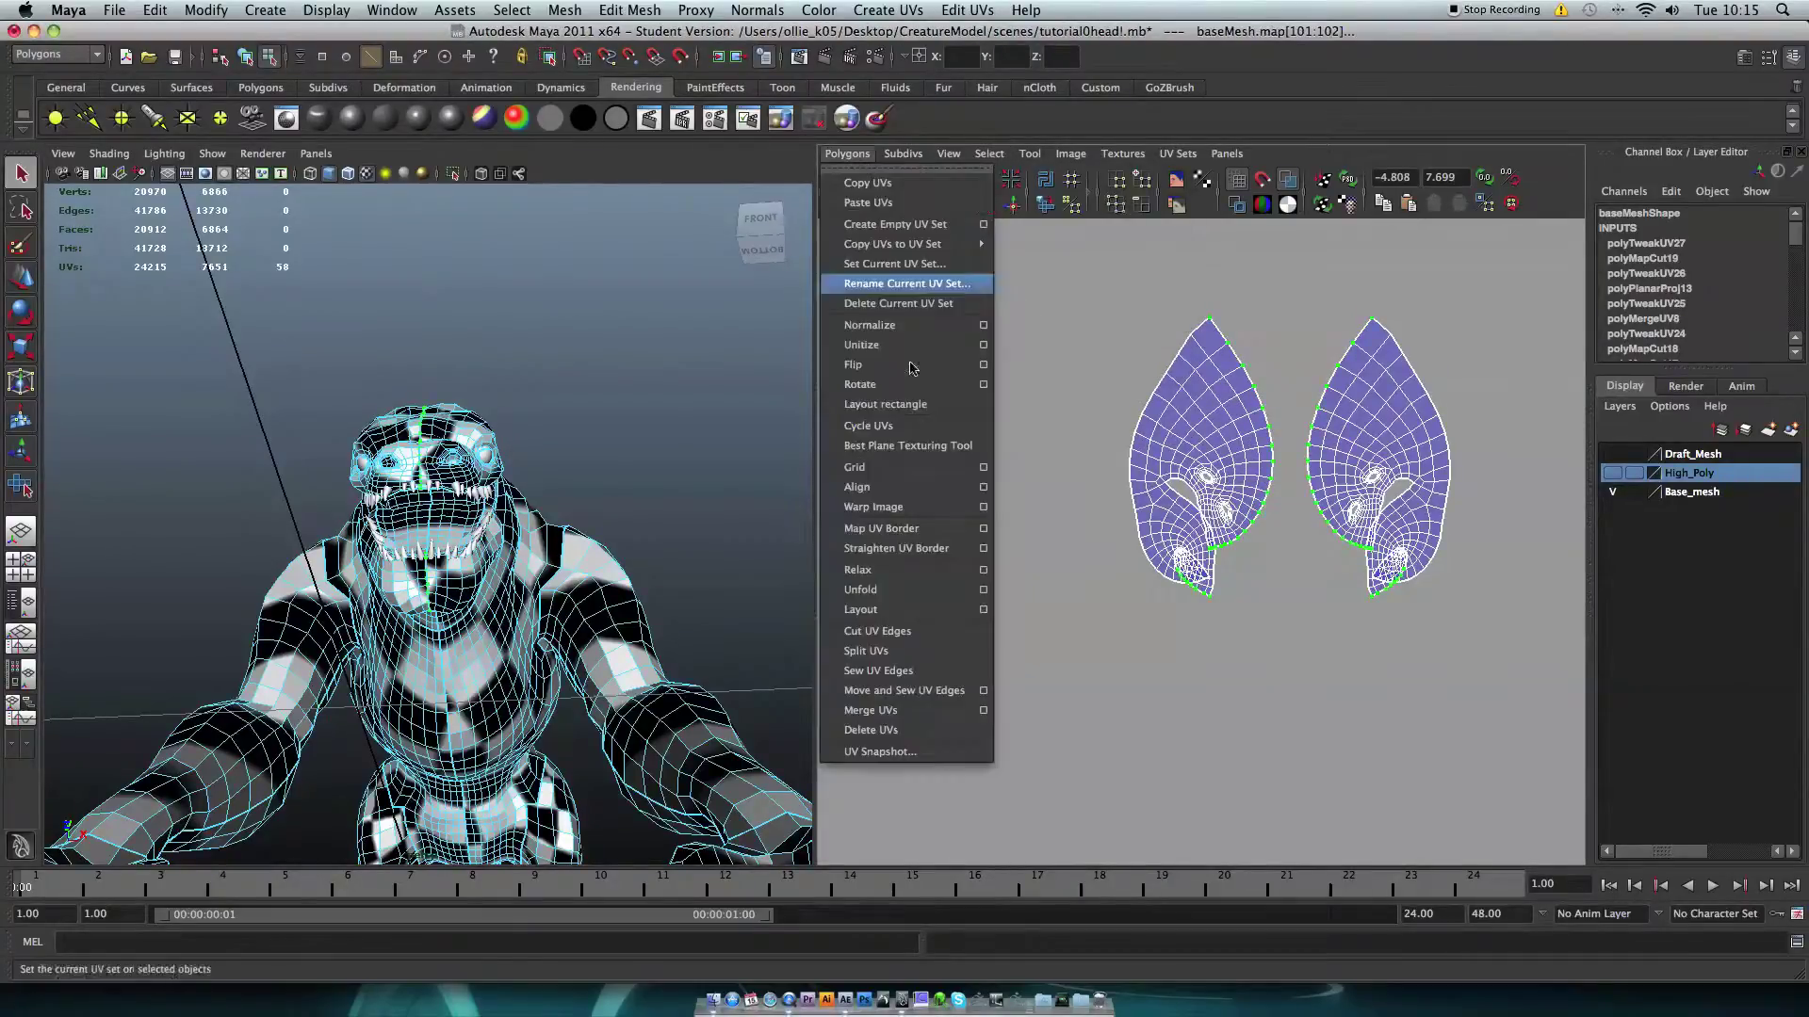
pyautogui.click(870, 730)
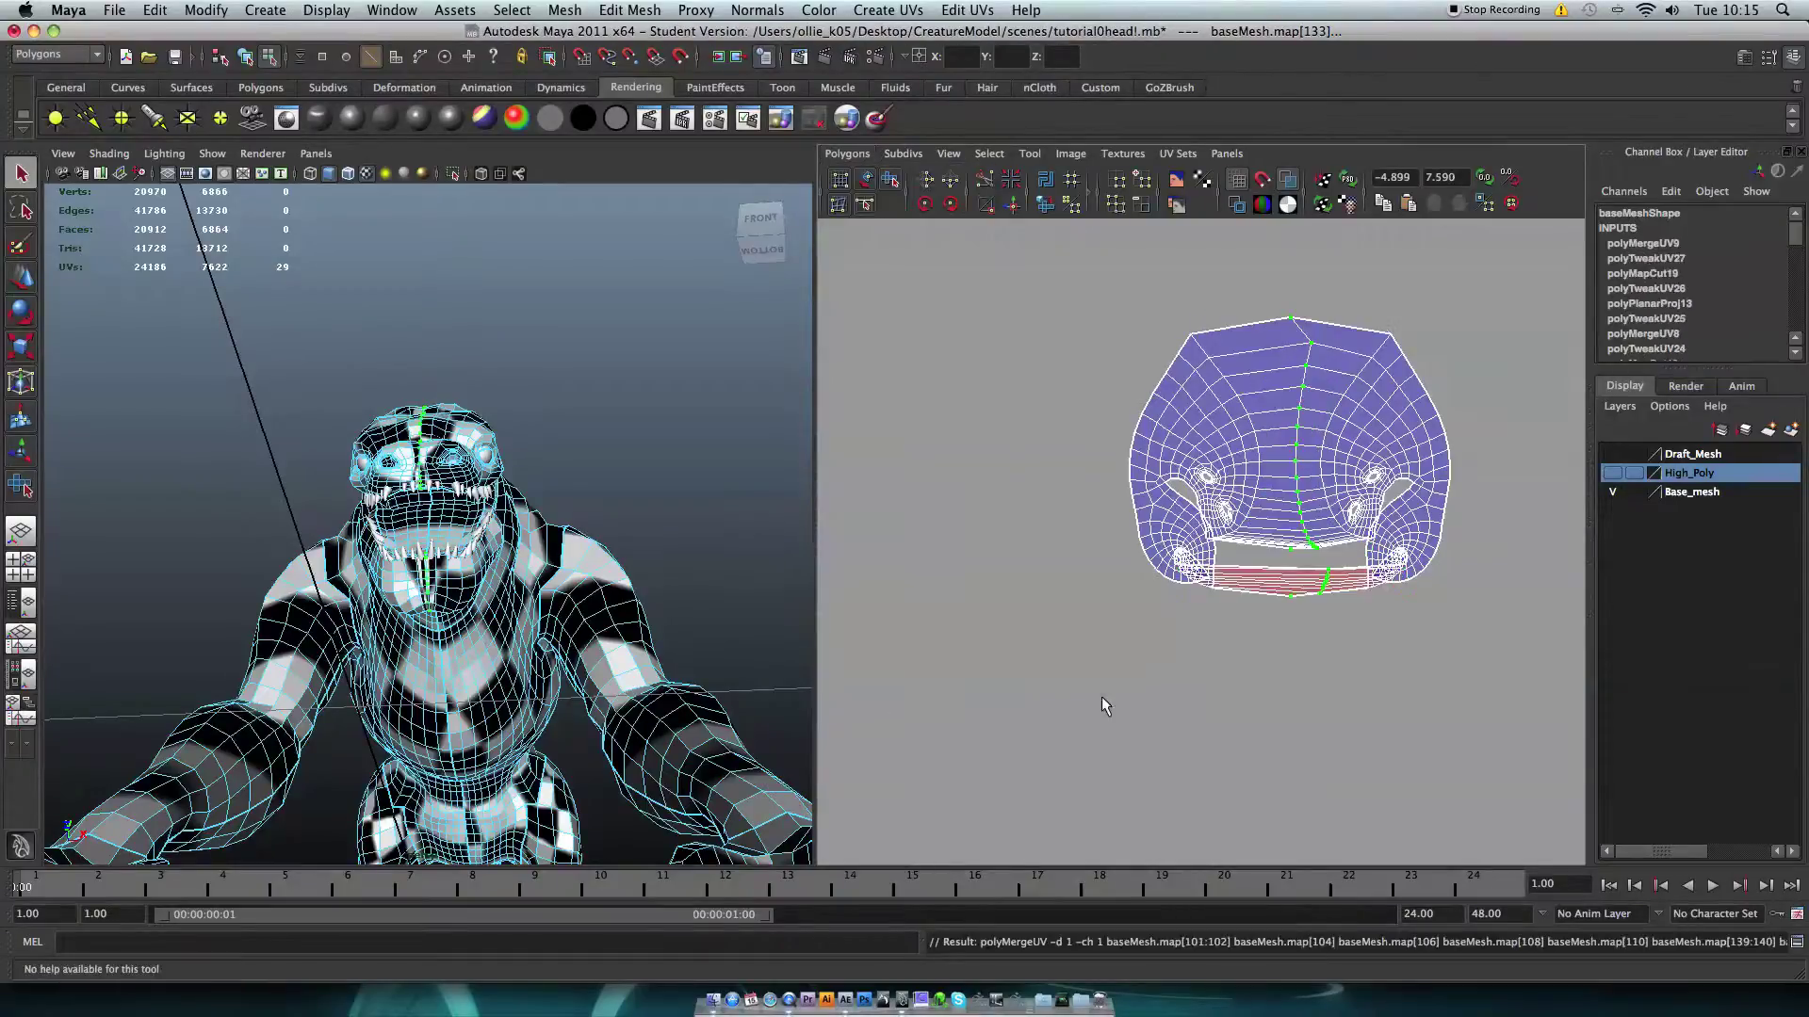
pyautogui.moveTo(1074, 471); pyautogui.dragTo(1321, 718)
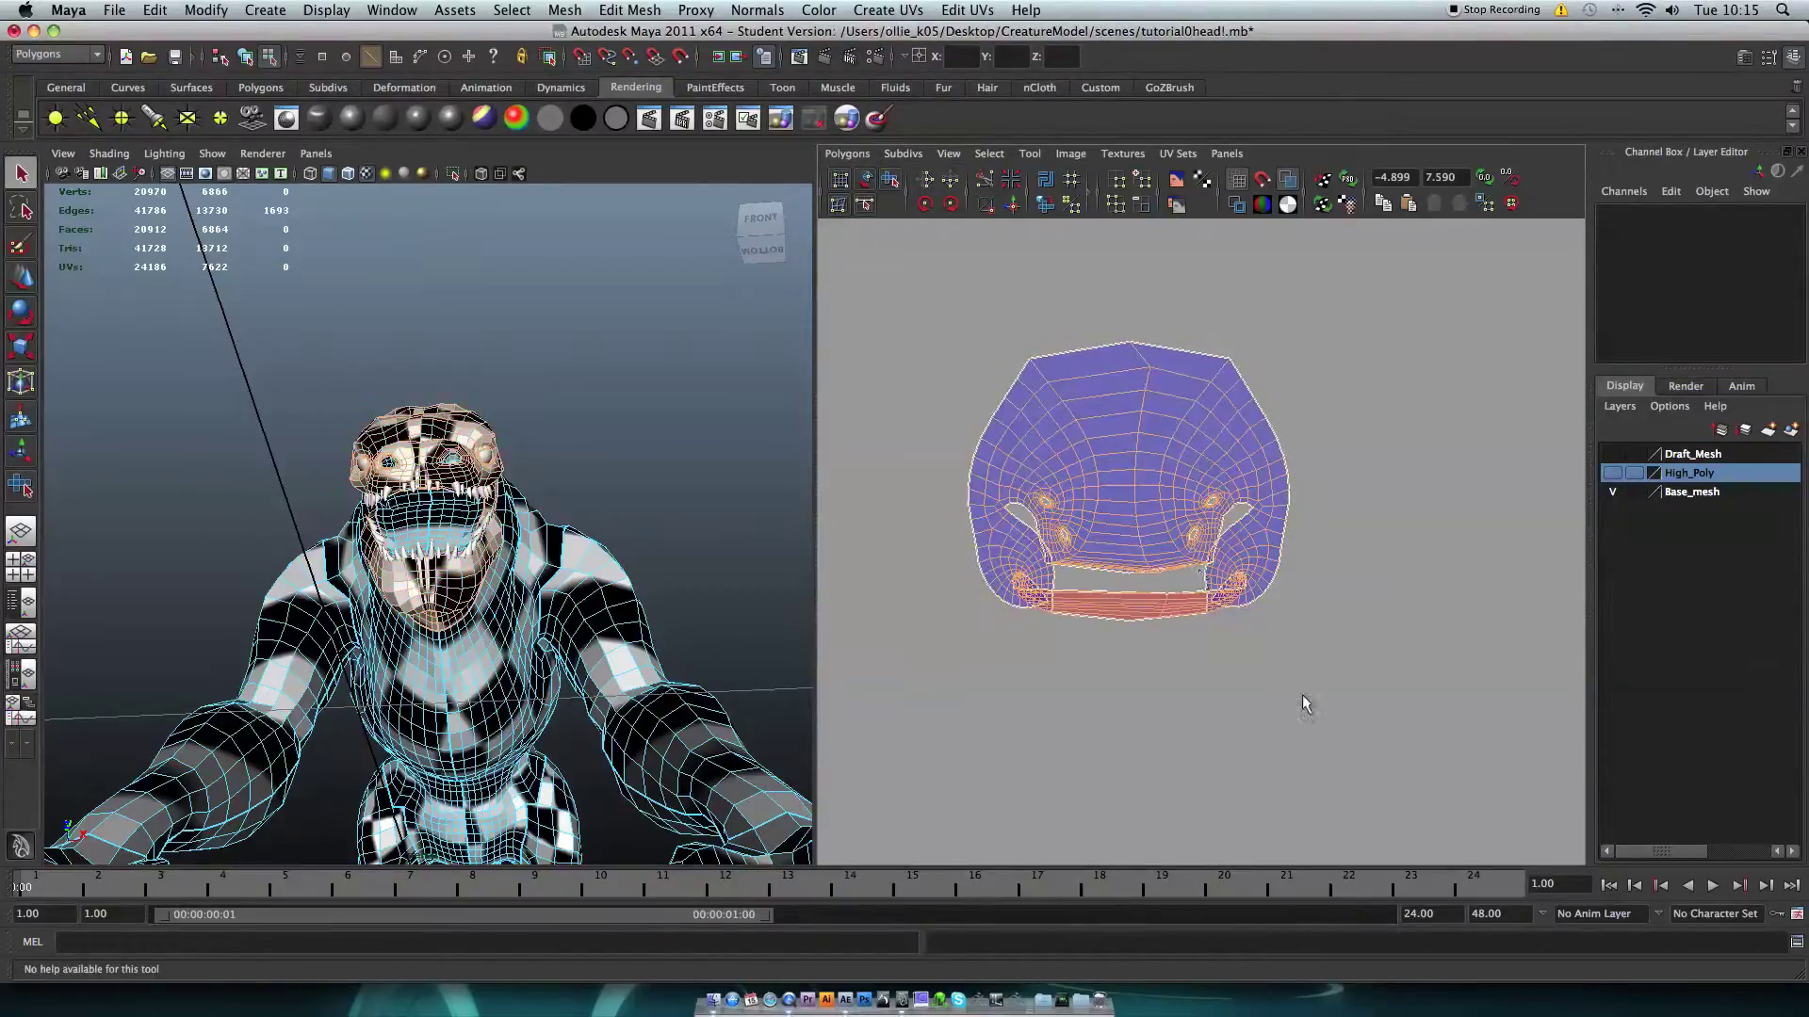
pyautogui.scroll(3, 1244, 684)
pyautogui.moveTo(1145, 436); pyautogui.dragTo(1219, 436, button='right')
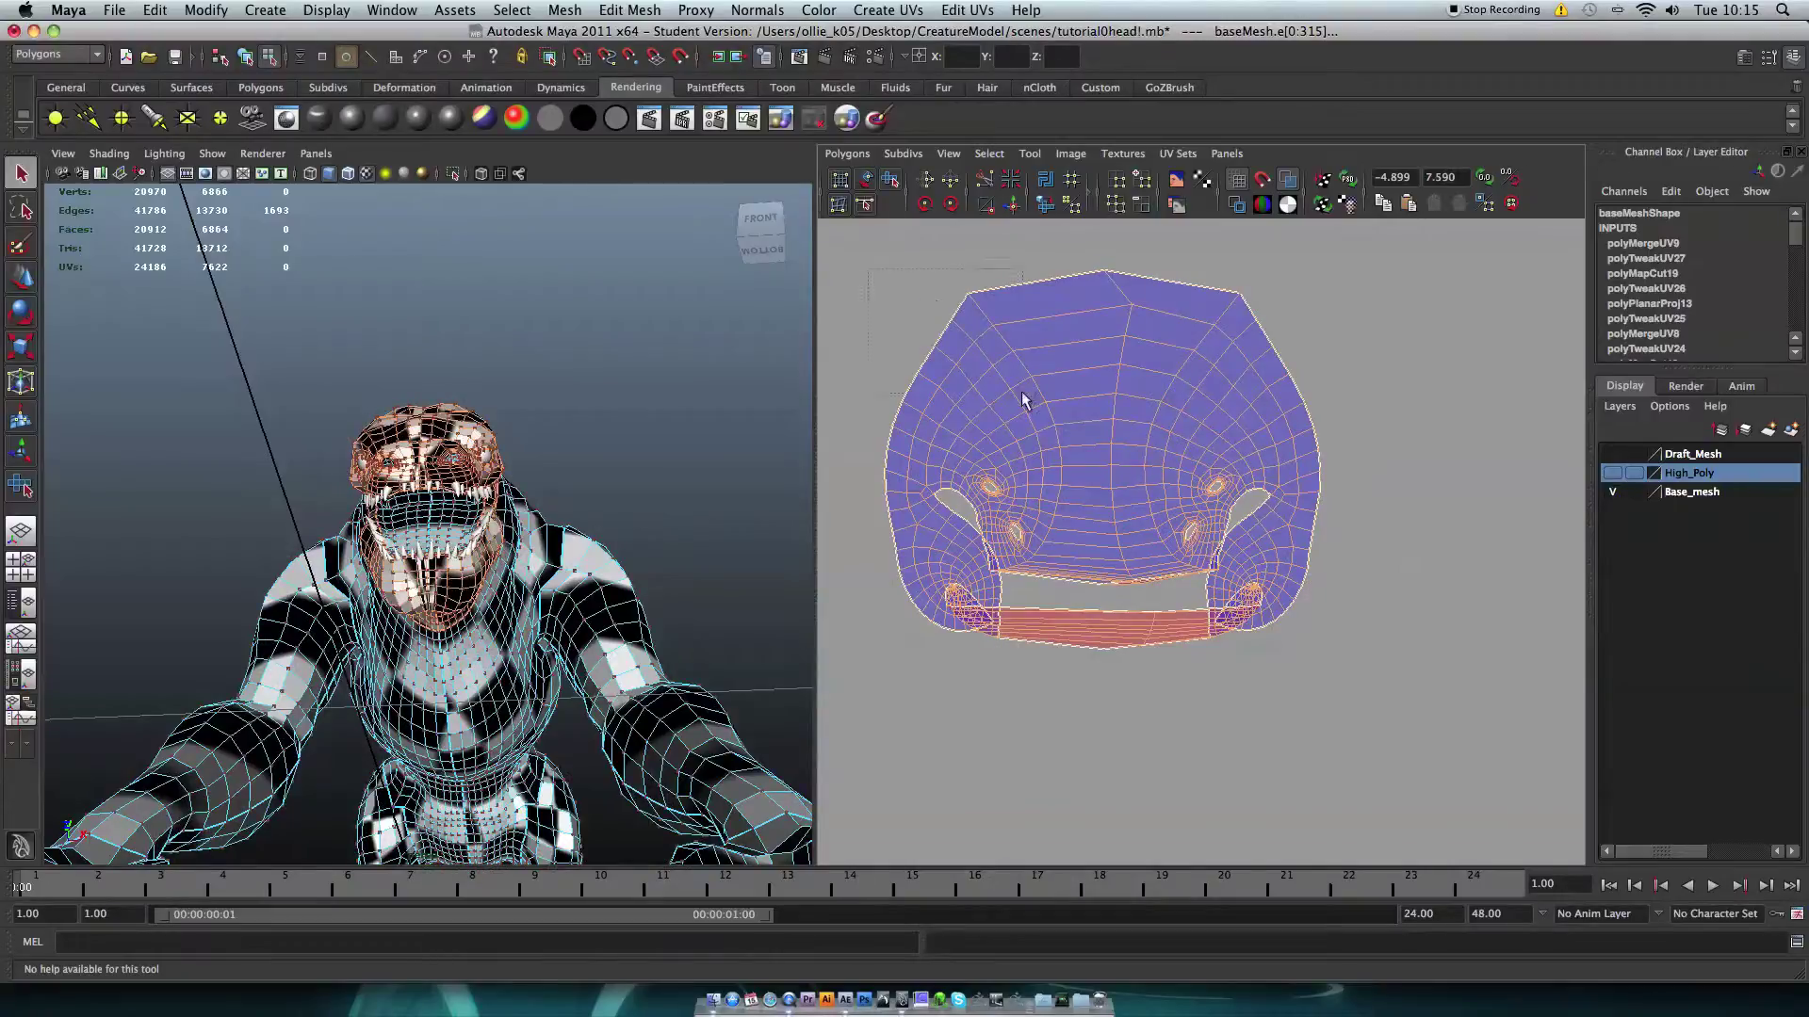
pyautogui.moveTo(1391, 705); pyautogui.dragTo(1393, 716)
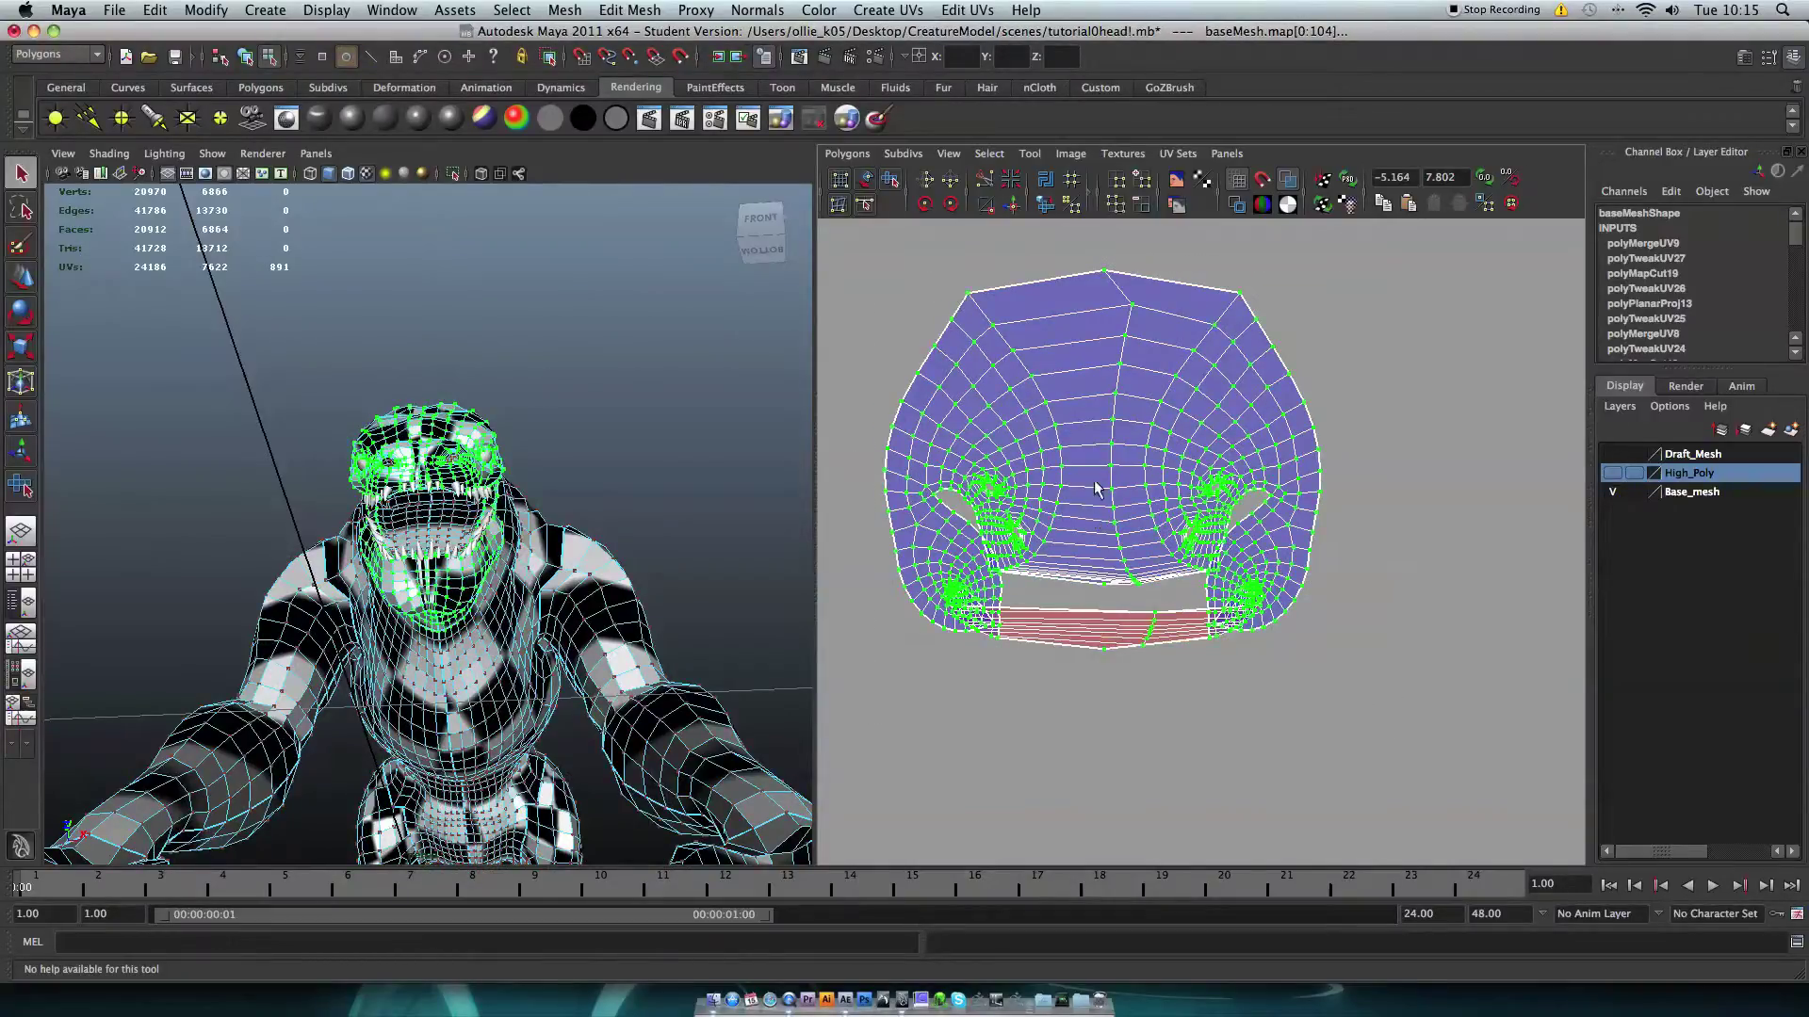
pyautogui.press('space')
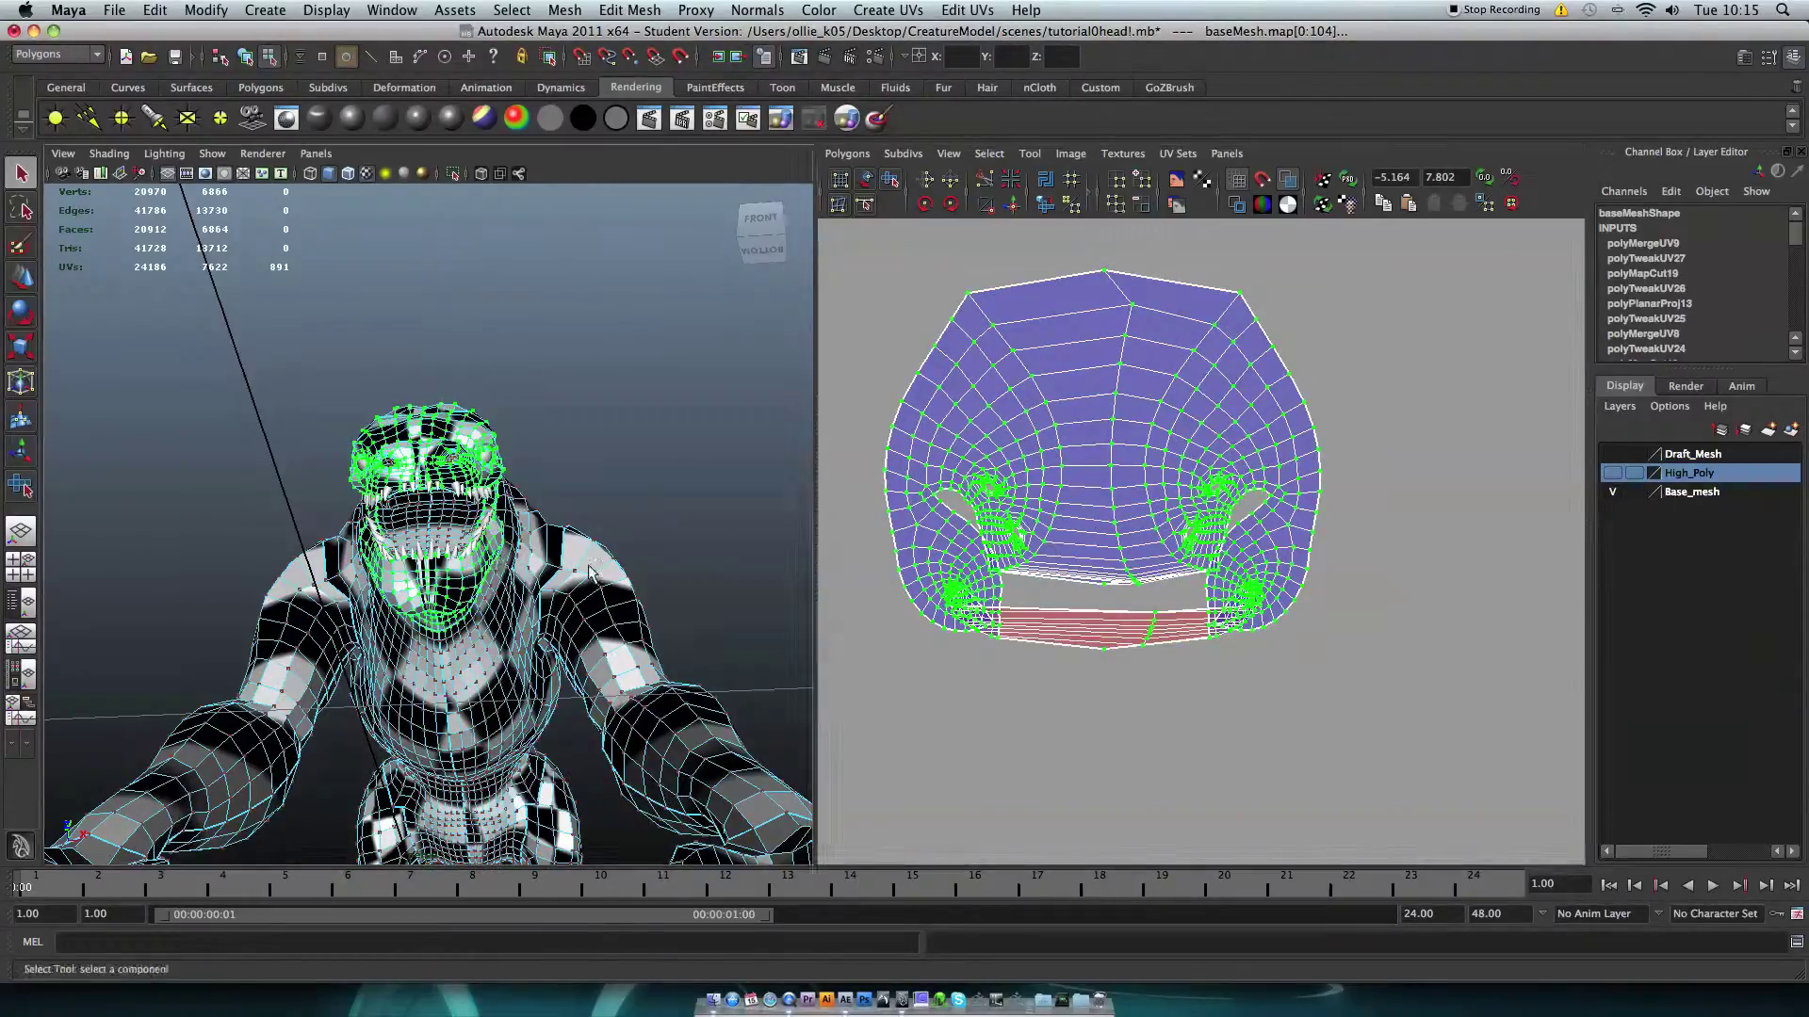
pyautogui.press('f')
pyautogui.keyDown('alt'); pyautogui.moveTo(865, 767); pyautogui.dragTo(821, 318); pyautogui.keyUp('alt')
pyautogui.press('super+z')
pyautogui.press('super+z')
pyautogui.press('space')
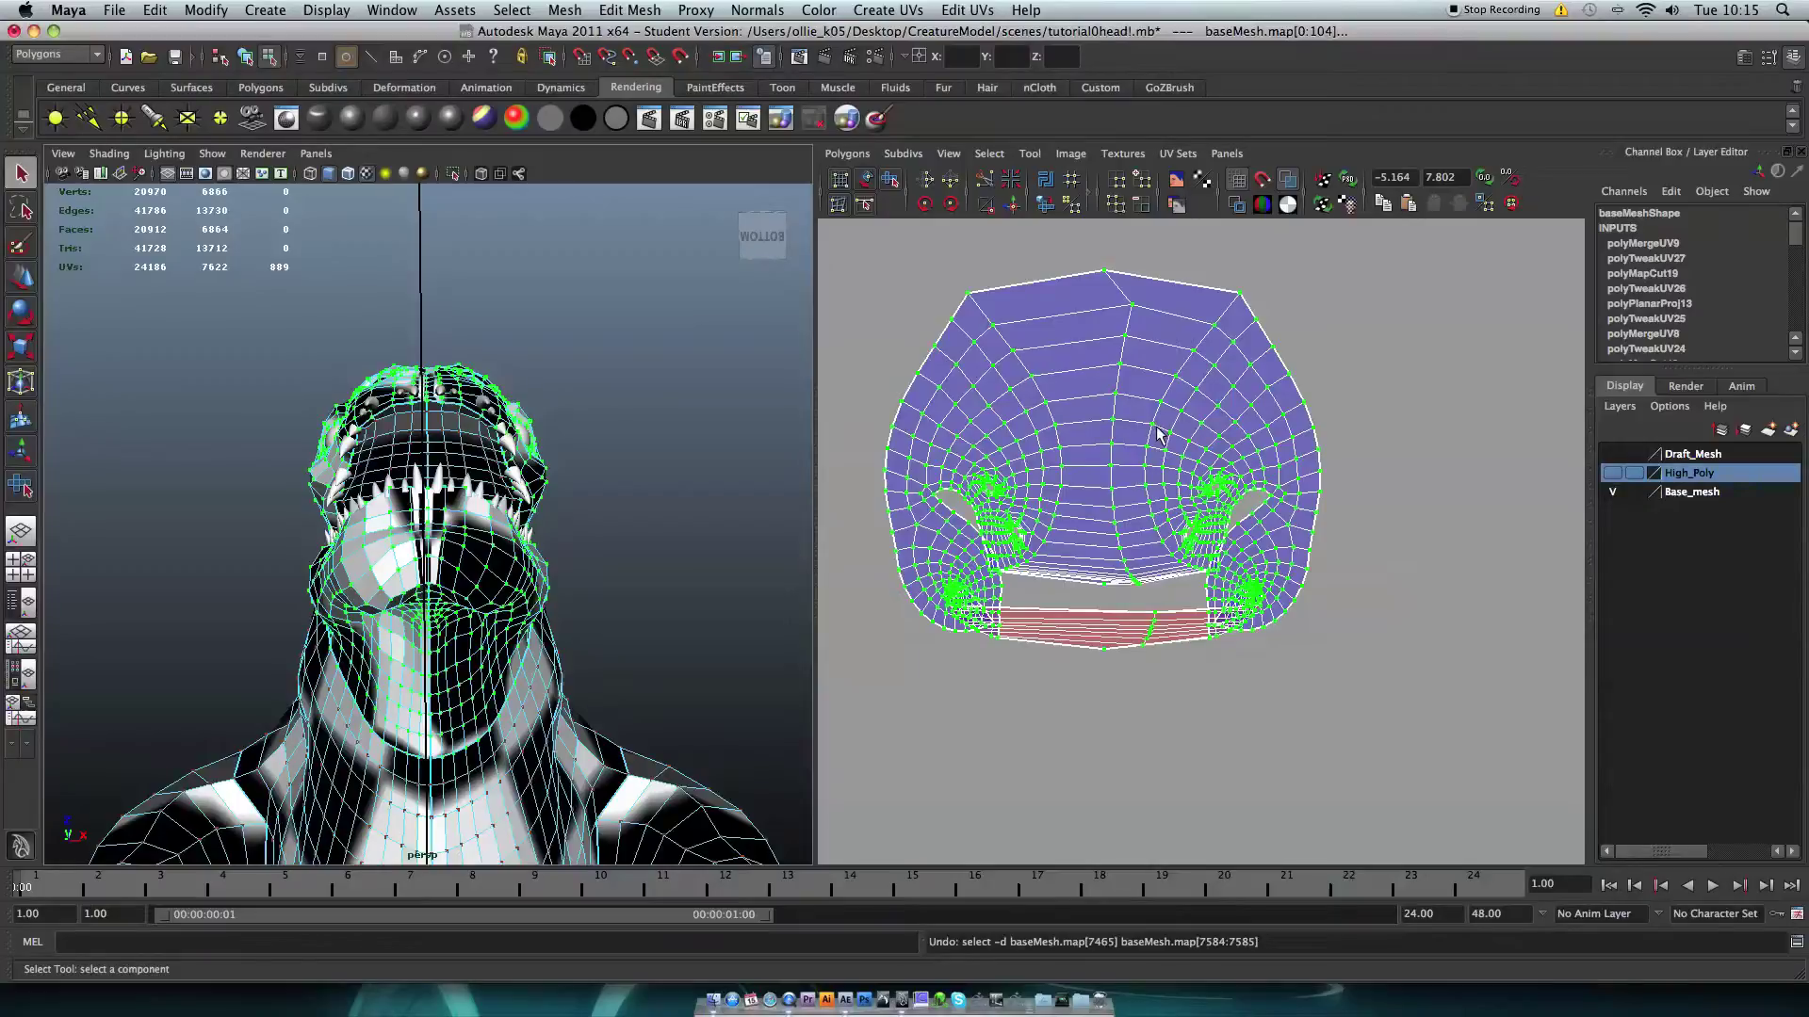
pyautogui.keyDown('ctrl'); pyautogui.moveTo(881, 268); pyautogui.dragTo(1328, 686); pyautogui.keyUp('ctrl')
# Step: Move the two centre UVs of the narrow mouth strip apart, placing both on the head shell's vertical centre line
pyautogui.keyDown('alt'); pyautogui.moveTo(1259, 714); pyautogui.dragTo(1200, 874, button='right'); pyautogui.keyUp('alt')
pyautogui.keyDown('alt'); pyautogui.moveTo(1089, 686); pyautogui.dragTo(1322, 536, button='middle'); pyautogui.keyUp('alt')
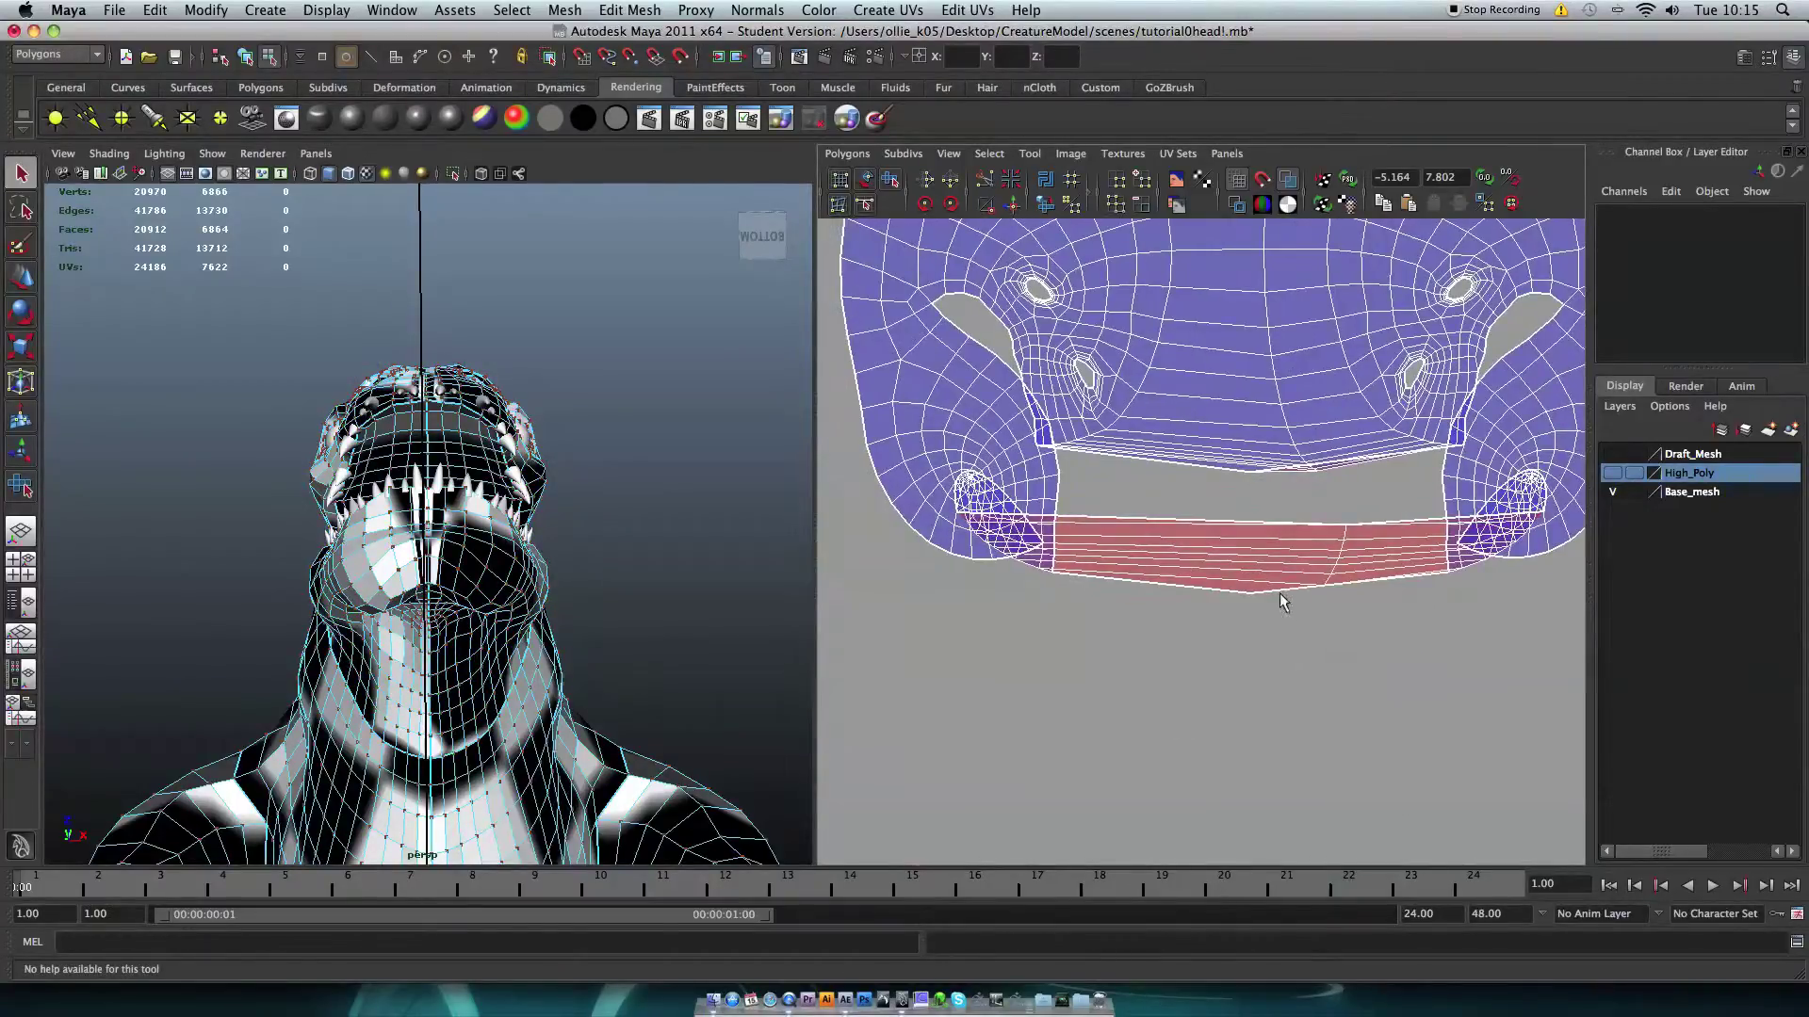
pyautogui.moveTo(1259, 607); pyautogui.dragTo(1256, 621)
pyautogui.press('w')
pyautogui.click(1347, 526)
pyautogui.moveTo(1348, 524); pyautogui.dragTo(1286, 512)
pyautogui.keyDown('alt'); pyautogui.moveTo(581, 664); pyautogui.dragTo(590, 627); pyautogui.keyUp('alt')
pyautogui.keyDown('alt'); pyautogui.moveTo(590, 627); pyautogui.dragTo(647, 757, button='right'); pyautogui.keyUp('alt')
pyautogui.moveTo(1287, 513)
pyautogui.mouseDown()
pyautogui.moveTo(1261, 642)
pyautogui.moveTo(1259, 509)
pyautogui.mouseUp()
pyautogui.click(1256, 620)
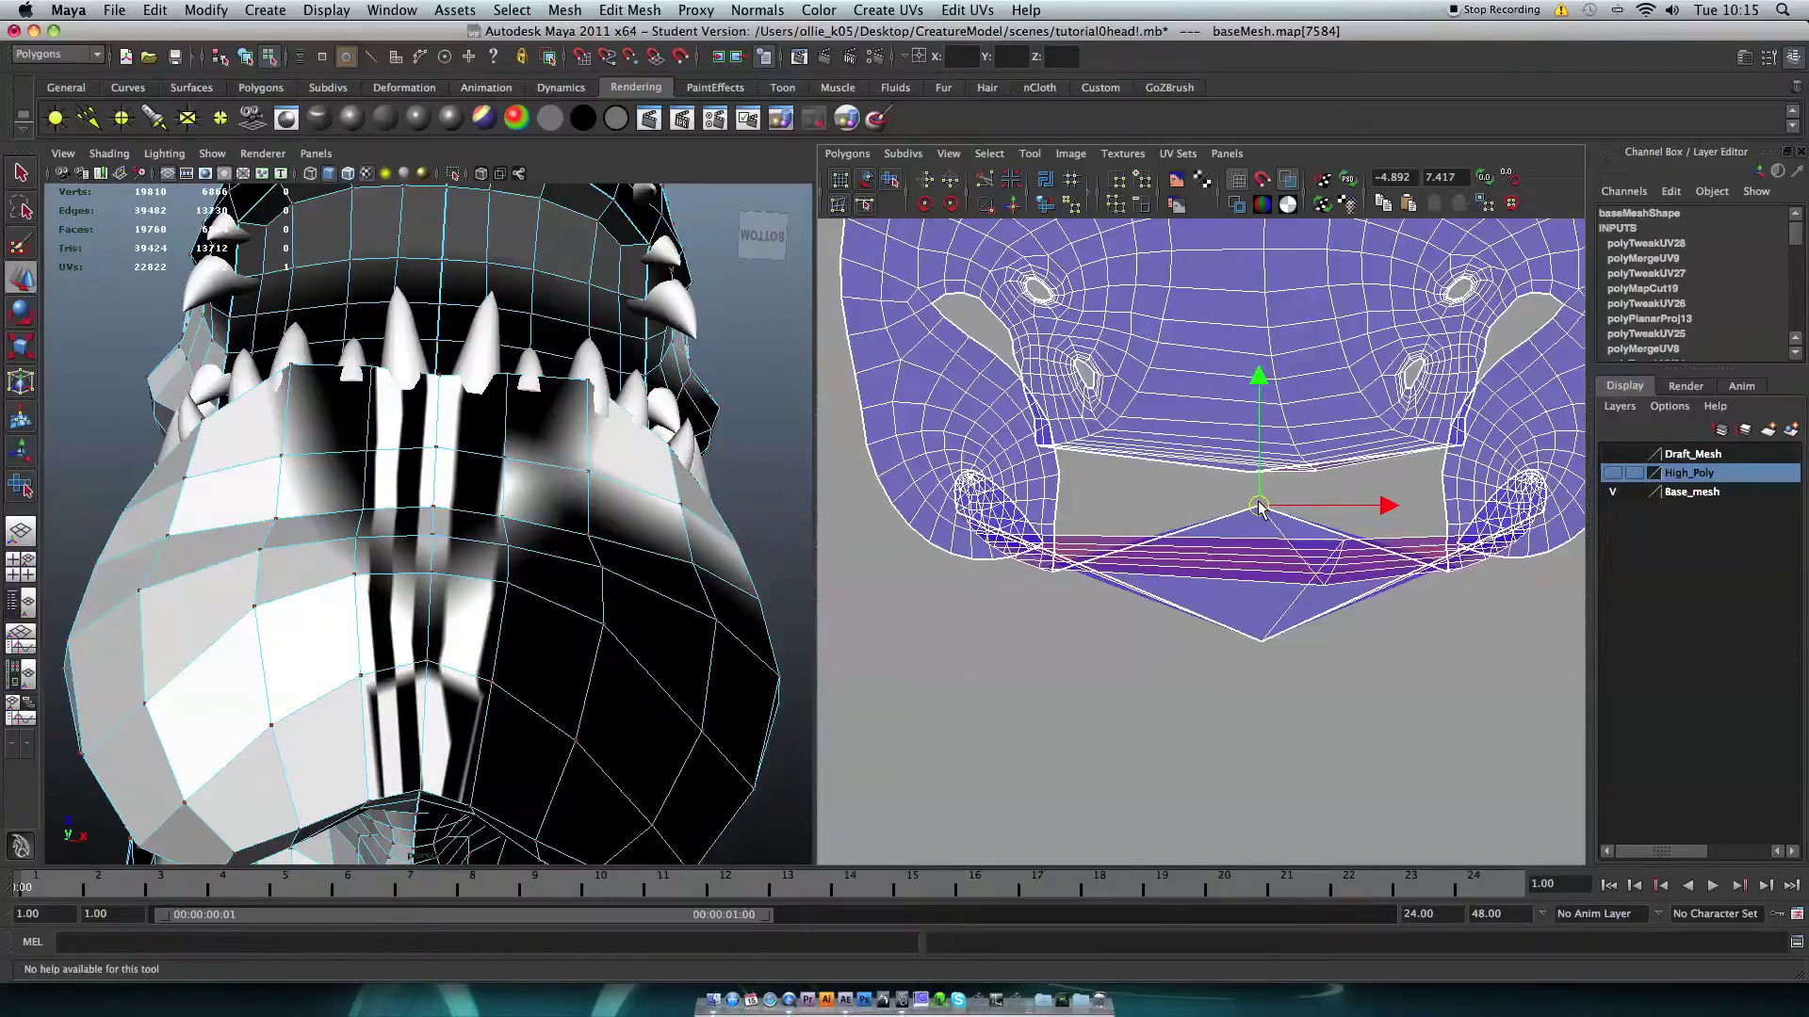
# Step: Pull the lower centre UV further down below the head shell and compare both centre UVs with the jaw on the model
pyautogui.keyDown('alt'); pyautogui.moveTo(521, 517); pyautogui.dragTo(439, 660); pyautogui.keyUp('alt')
pyautogui.keyDown('alt'); pyautogui.moveTo(1120, 586); pyautogui.dragTo(801, 288, button='right'); pyautogui.keyUp('alt')
pyautogui.moveTo(1012, 233); pyautogui.dragTo(1205, 366)
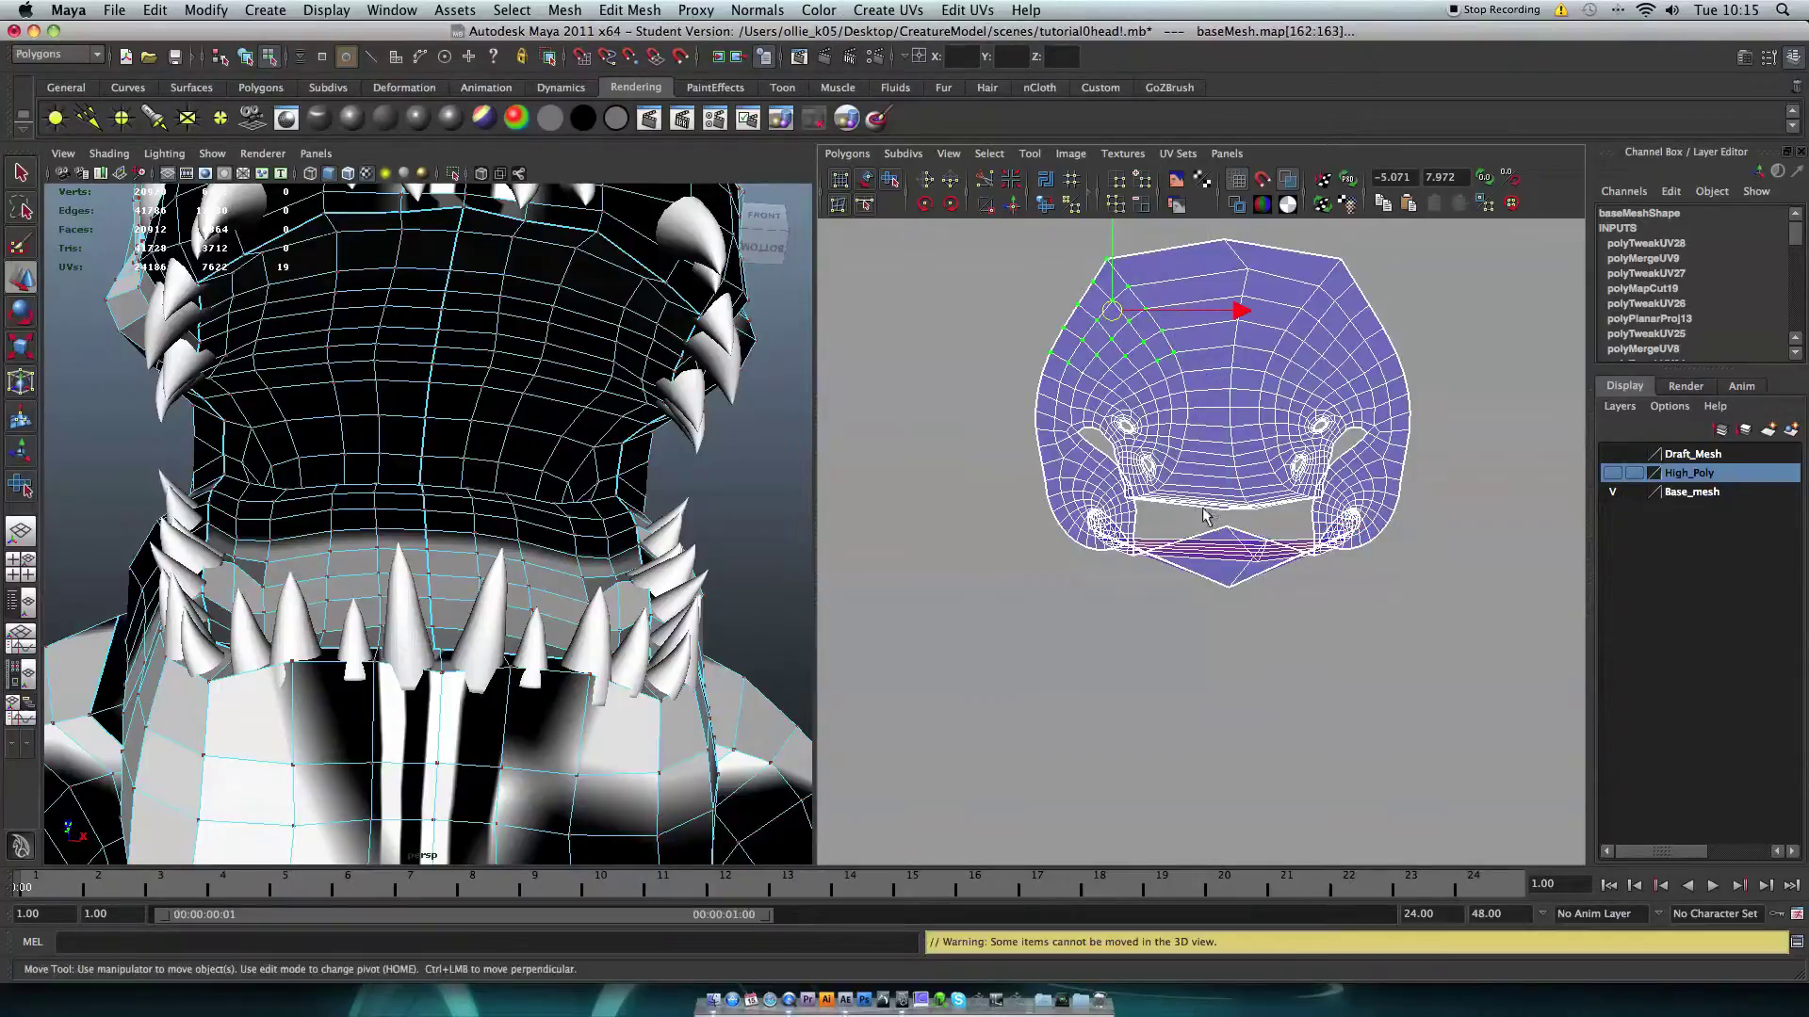
pyautogui.click(1227, 584)
pyautogui.moveTo(1227, 586); pyautogui.dragTo(1230, 643)
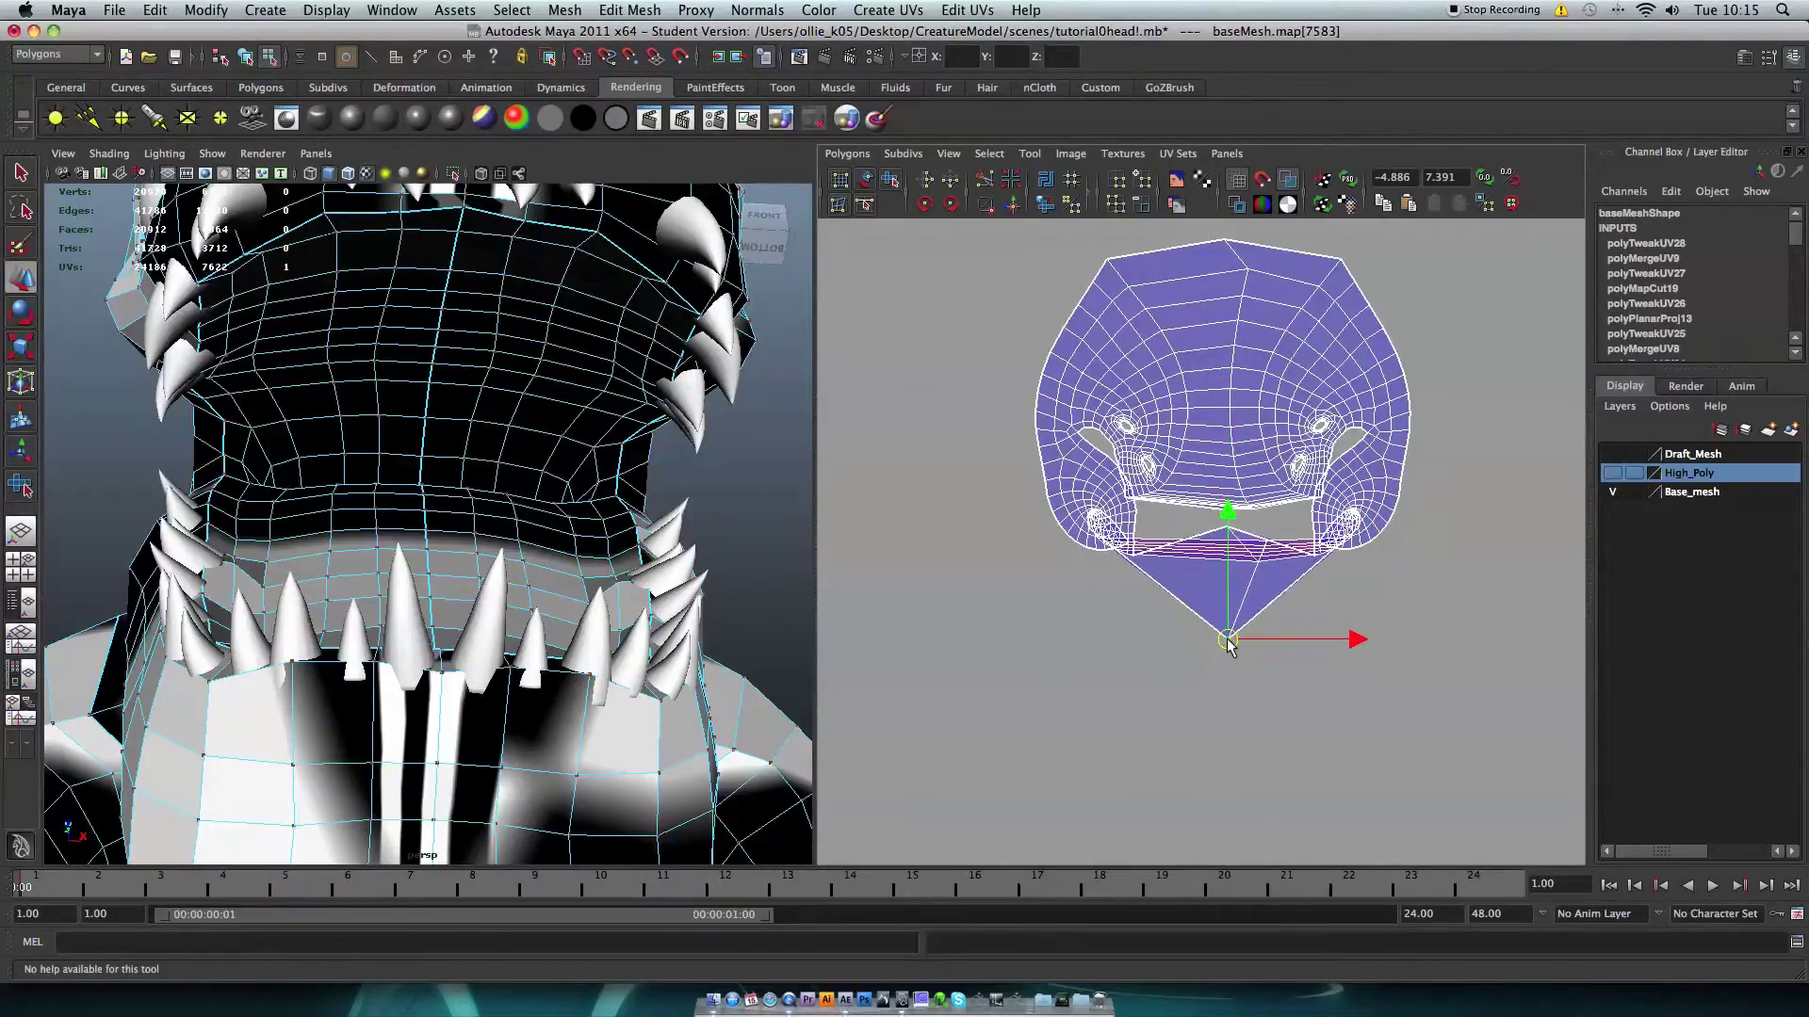
pyautogui.keyDown('alt'); pyautogui.moveTo(572, 659); pyautogui.dragTo(424, 650, button='right'); pyautogui.keyUp('alt')
pyautogui.keyDown('alt'); pyautogui.moveTo(424, 651); pyautogui.dragTo(424, 617); pyautogui.keyUp('alt')
pyautogui.moveTo(1228, 638); pyautogui.dragTo(1228, 643)
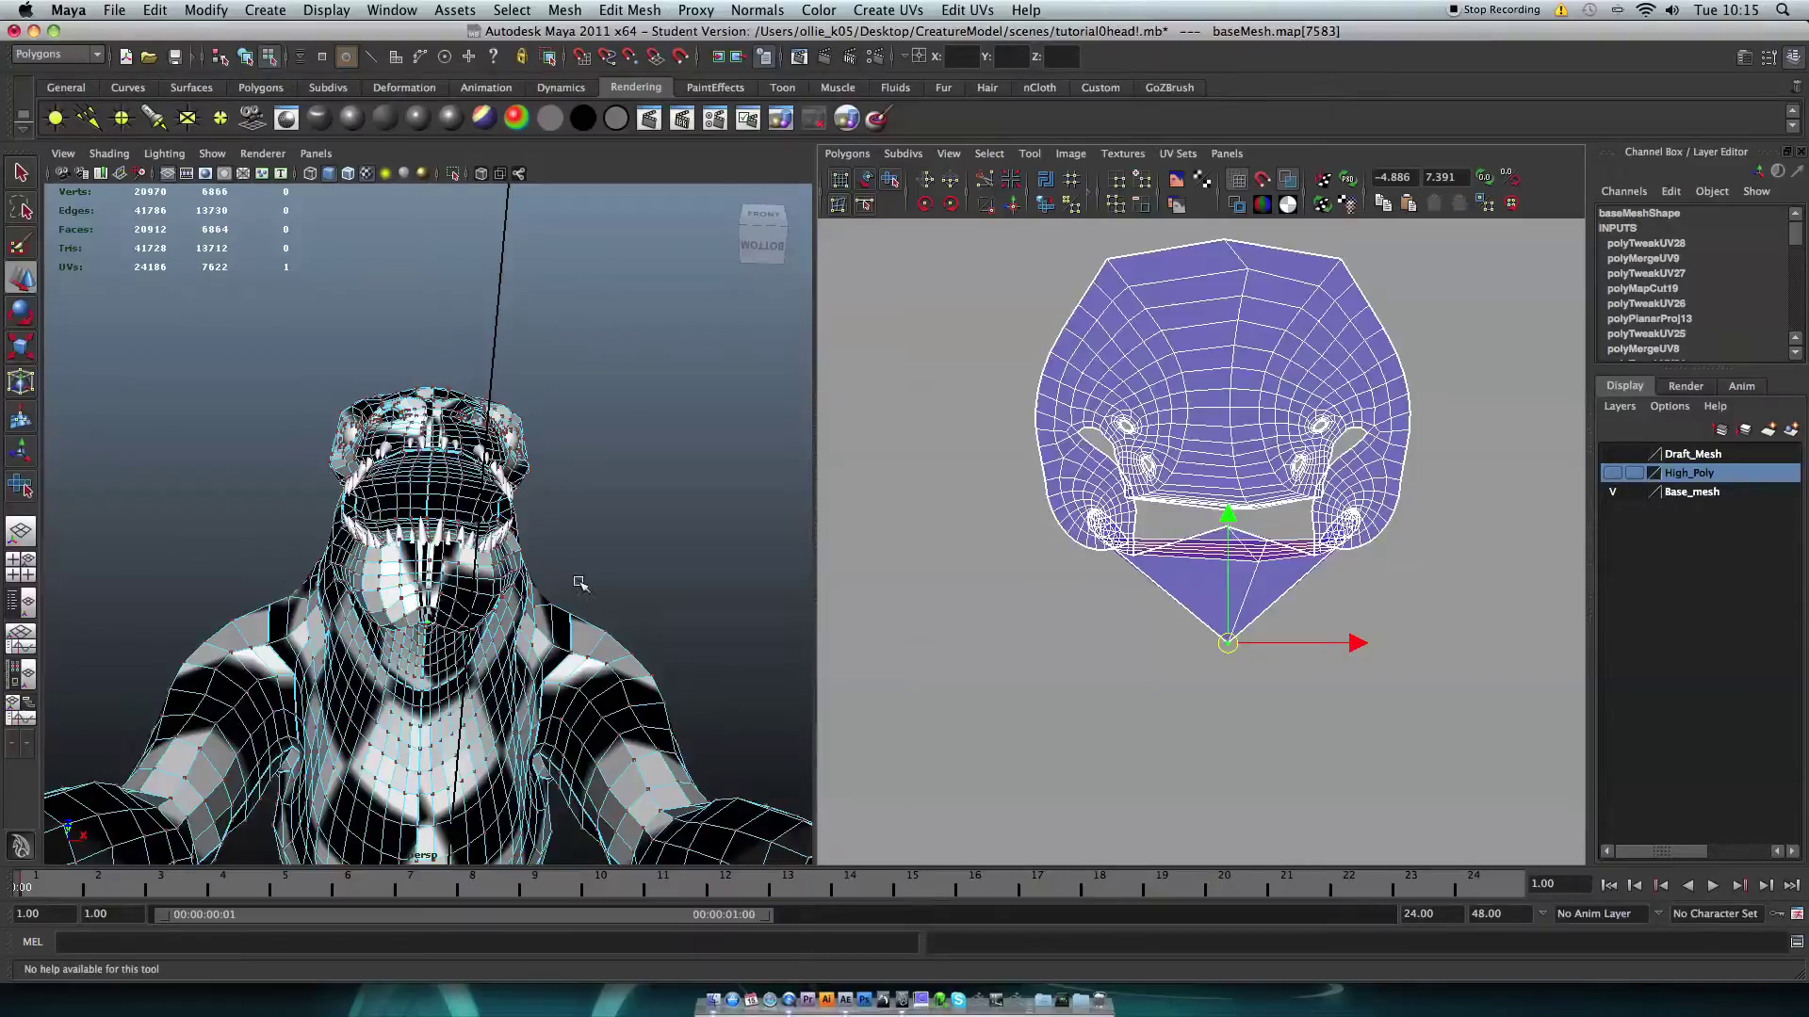
pyautogui.moveTo(1228, 644); pyautogui.dragTo(1229, 640)
pyautogui.click(1222, 529)
pyautogui.keyDown('alt'); pyautogui.moveTo(622, 603); pyautogui.dragTo(562, 508); pyautogui.keyUp('alt')
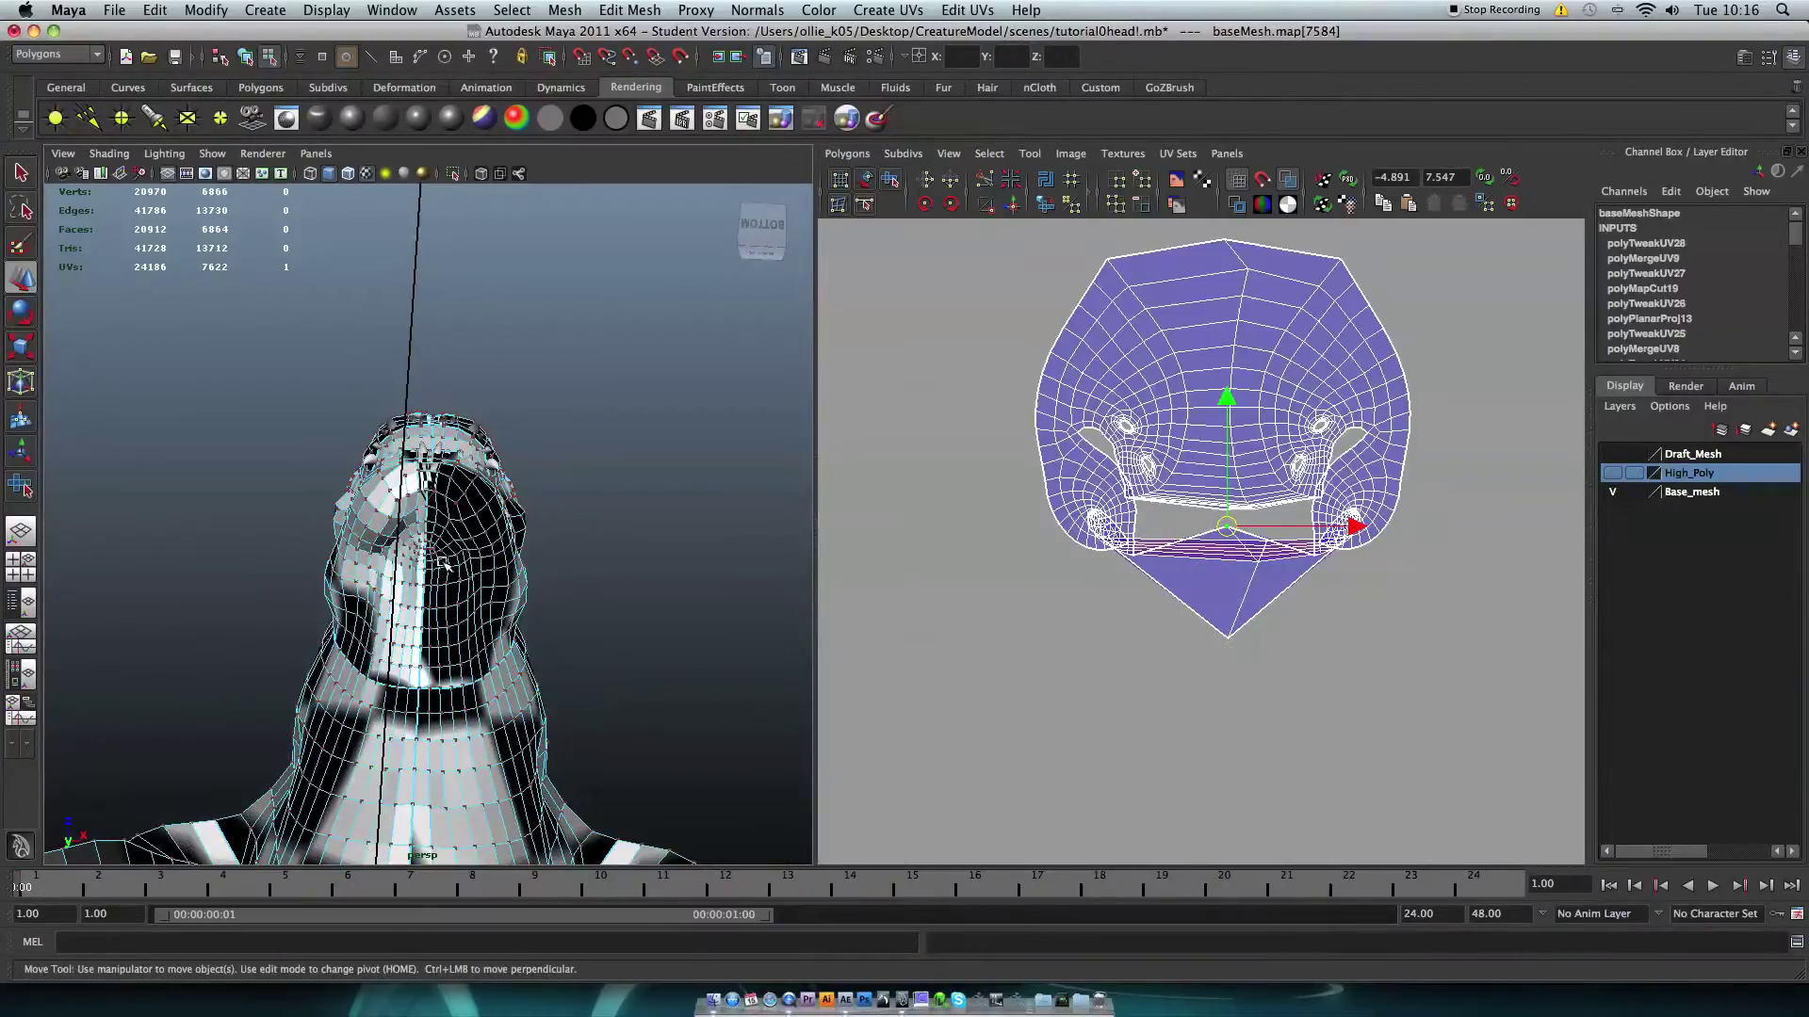
pyautogui.keyDown('alt'); pyautogui.moveTo(613, 509); pyautogui.dragTo(734, 594); pyautogui.keyUp('alt')
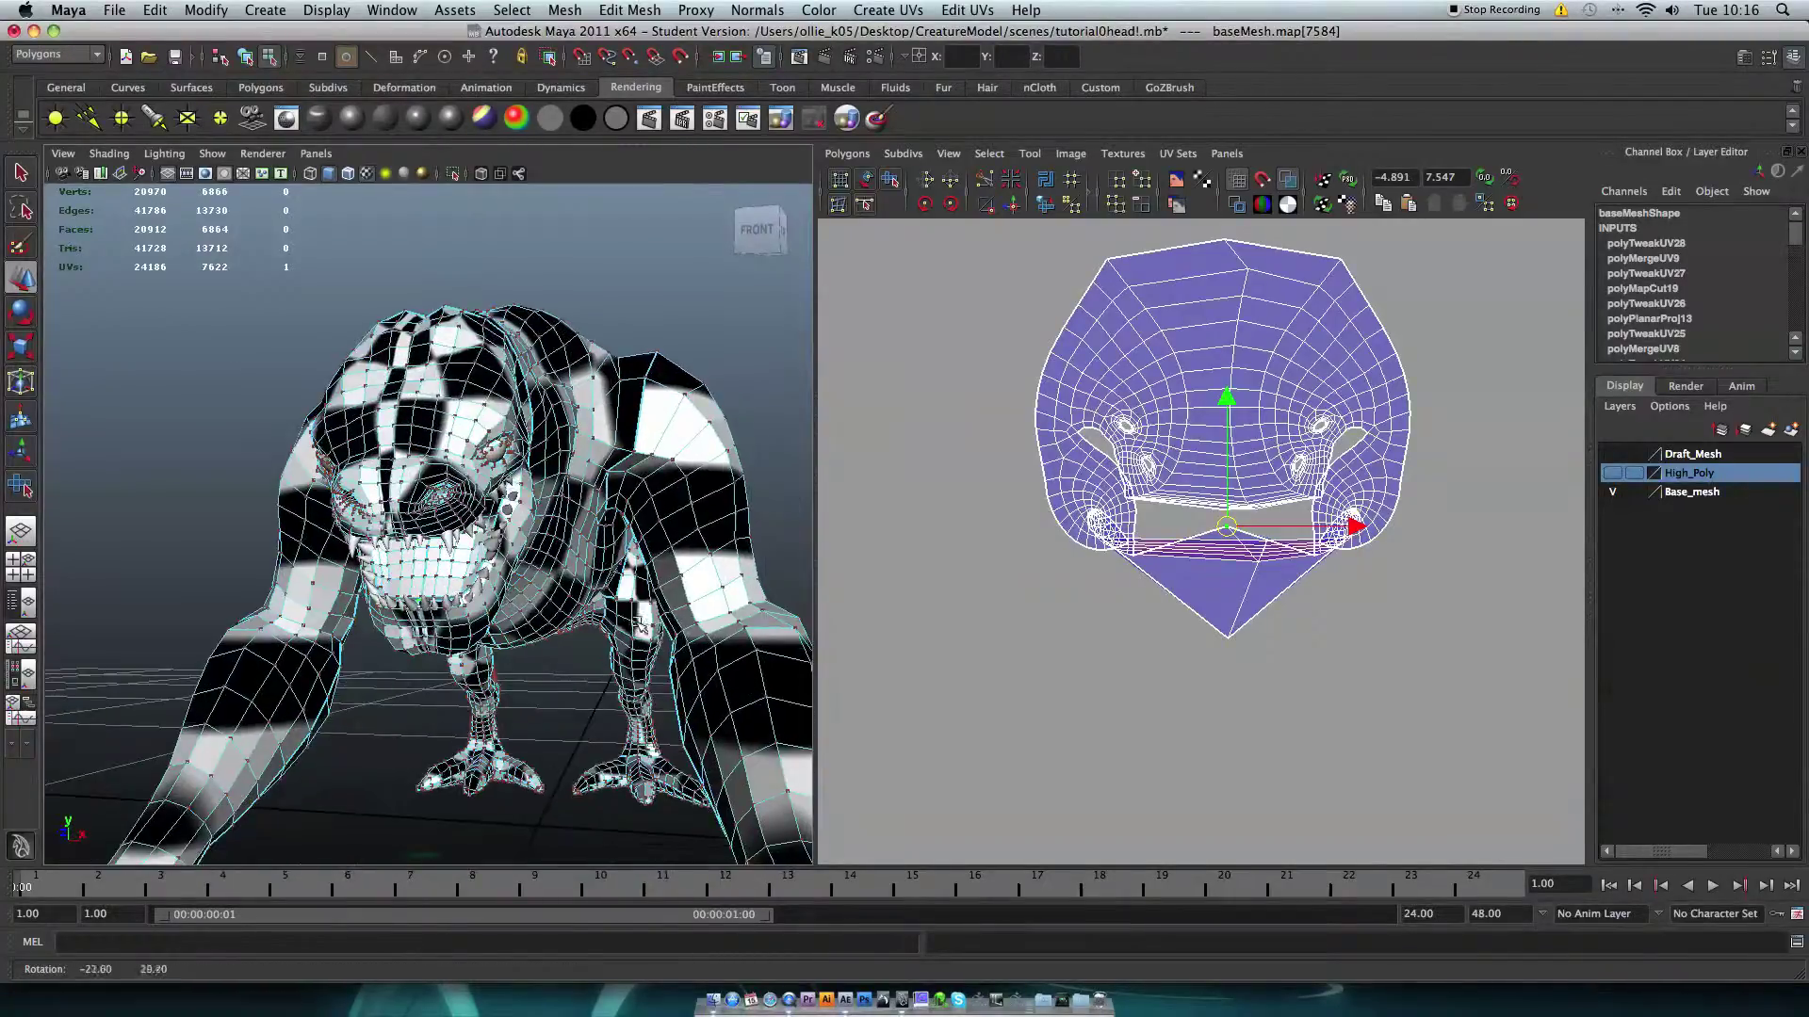
# Step: Select all UVs of the head shell except the two repositioned centre UVs at the mouth and chin
pyautogui.moveTo(1020, 230); pyautogui.dragTo(1421, 697)
pyautogui.press('f')
pyautogui.keyDown('alt'); pyautogui.moveTo(493, 664); pyautogui.dragTo(506, 492); pyautogui.keyUp('alt')
pyautogui.keyDown('alt'); pyautogui.moveTo(507, 492); pyautogui.dragTo(452, 607, button='right'); pyautogui.keyUp('alt')
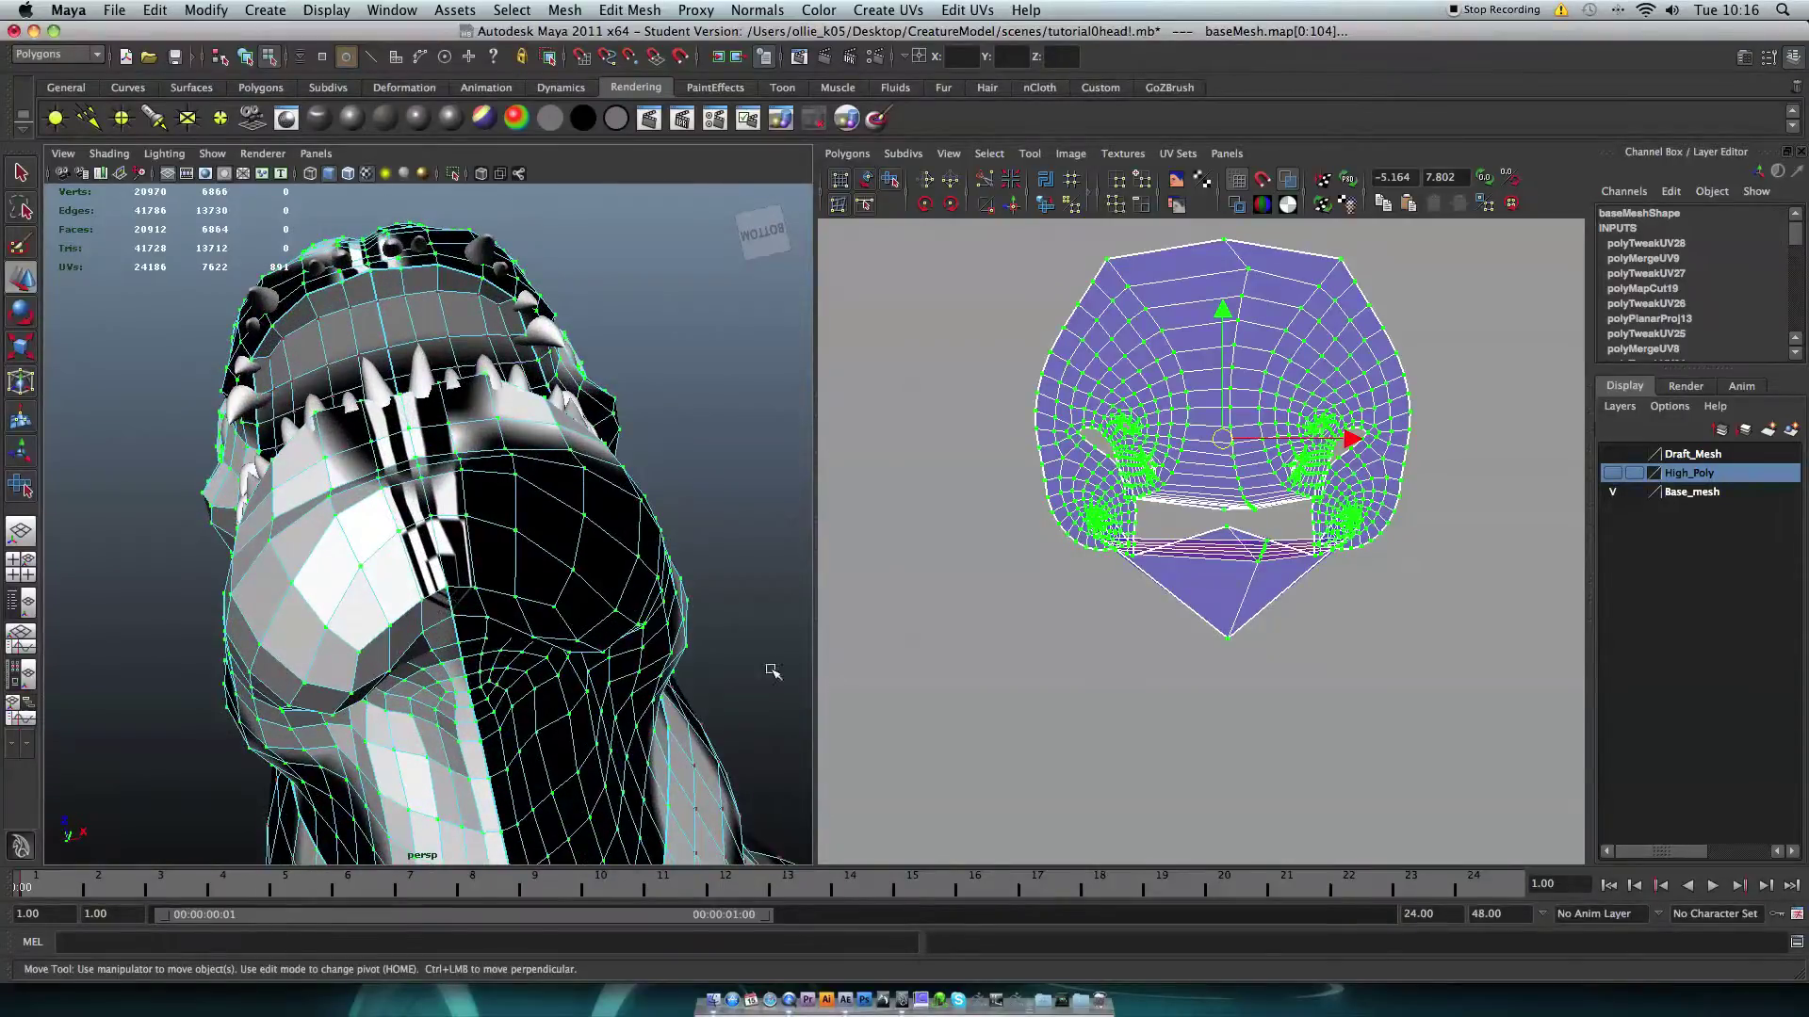
pyautogui.keyDown('shift'); pyautogui.click(1229, 638); pyautogui.keyUp('shift')
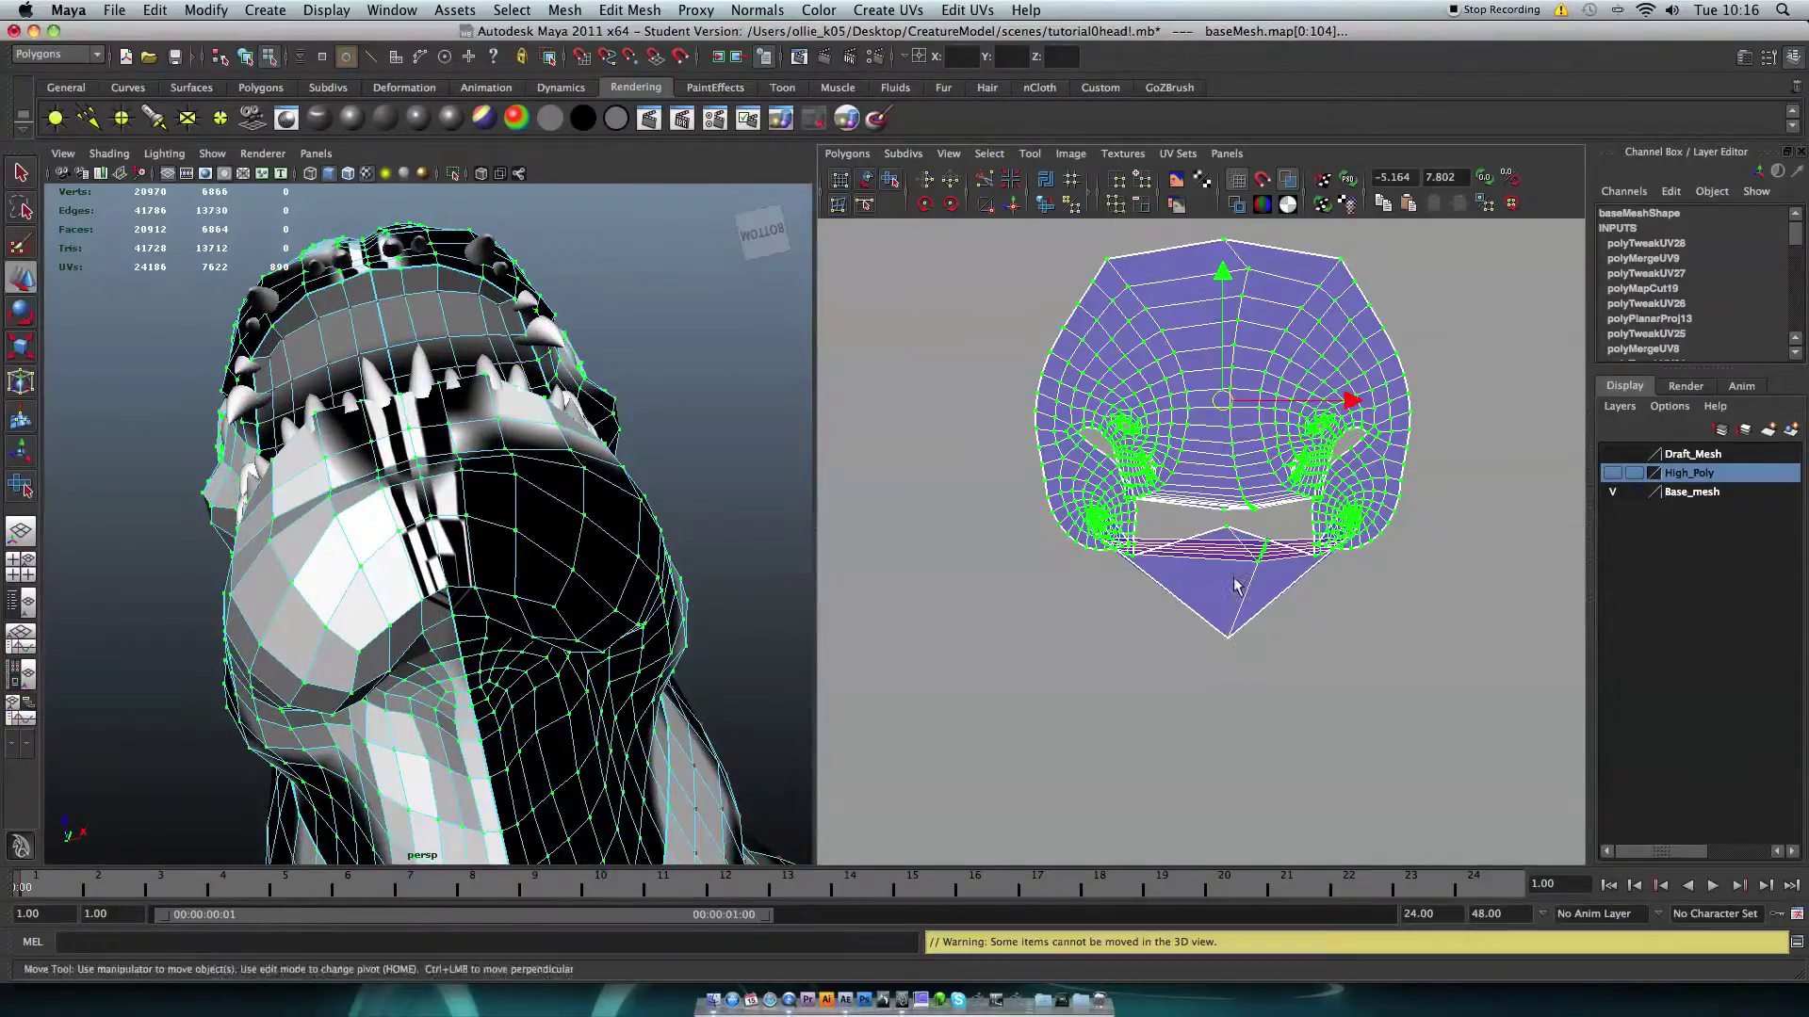
pyautogui.keyDown('shift'); pyautogui.click(1230, 530); pyautogui.keyUp('shift')
pyautogui.keyDown('alt'); pyautogui.moveTo(490, 449); pyautogui.dragTo(459, 622); pyautogui.keyUp('alt')
pyautogui.keyDown('alt'); pyautogui.moveTo(478, 555); pyautogui.dragTo(437, 565); pyautogui.keyUp('alt')
pyautogui.click(419, 284)
pyautogui.keyDown('alt'); pyautogui.moveTo(419, 285); pyautogui.dragTo(422, 356); pyautogui.keyUp('alt')
pyautogui.click(429, 341)
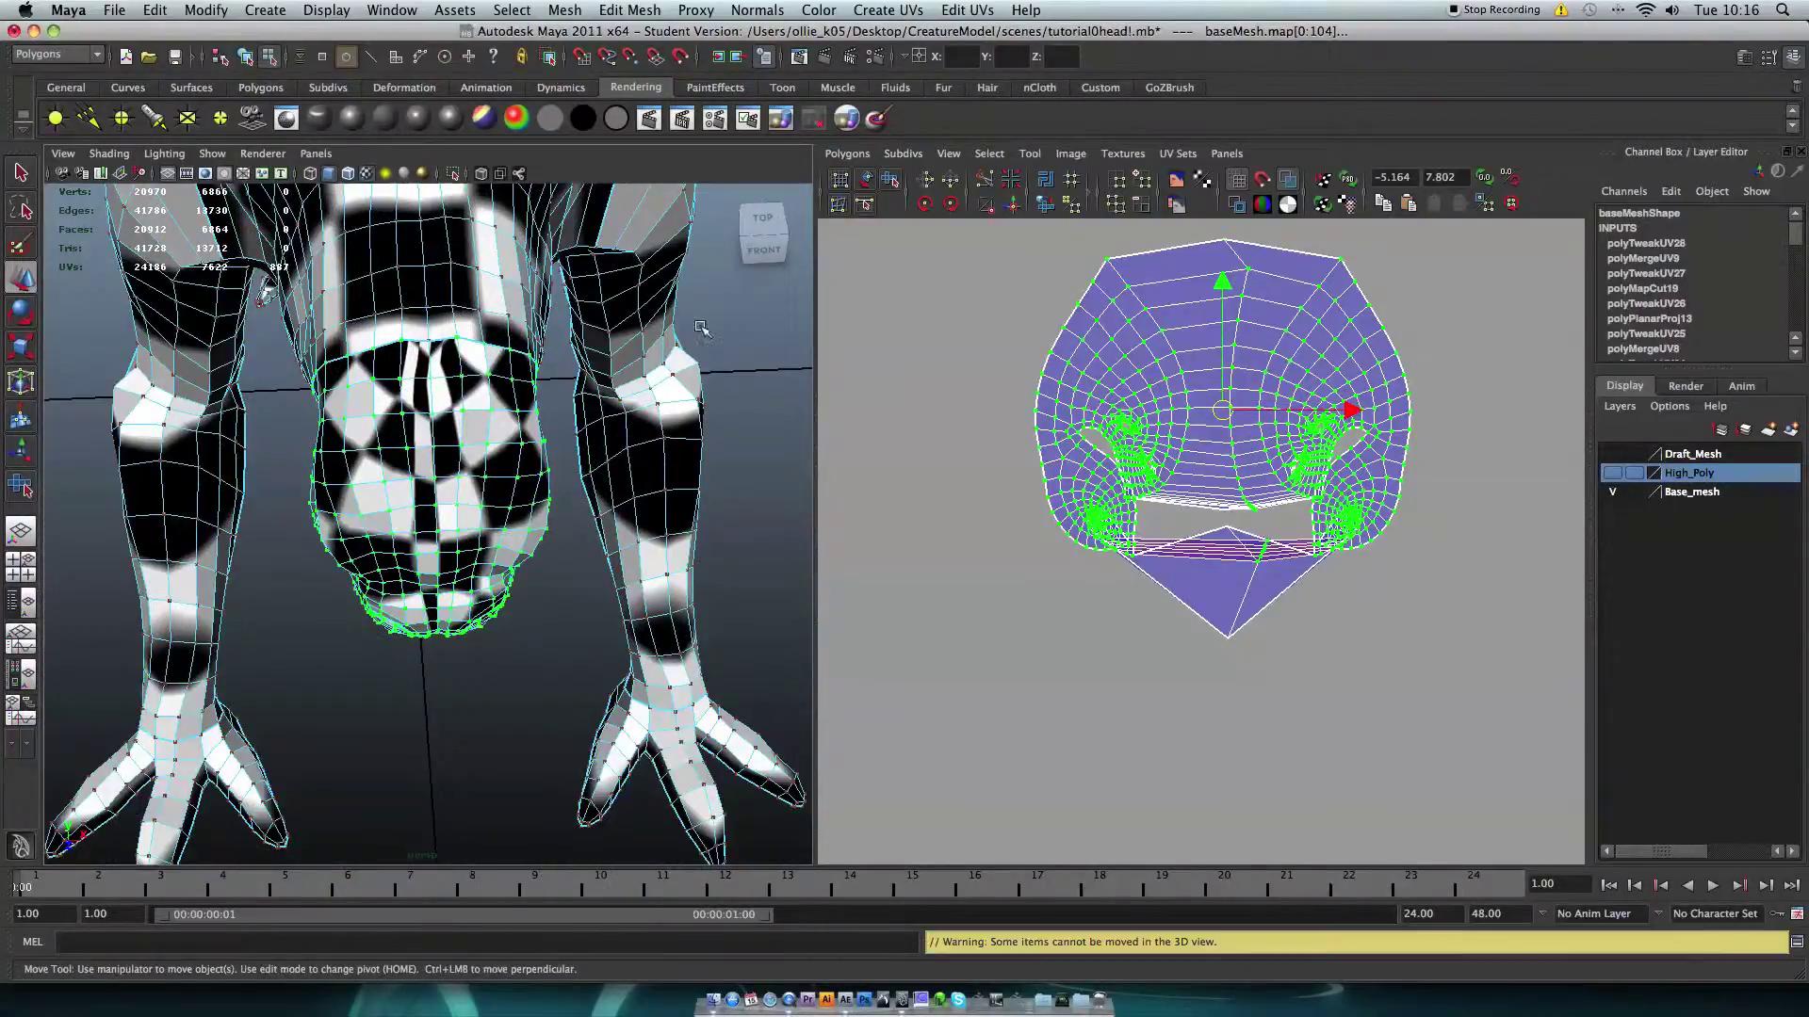
# Step: Unfold the selected head UVs with the unselected centre UVs pinned, and close the unfold options
pyautogui.click(848, 153)
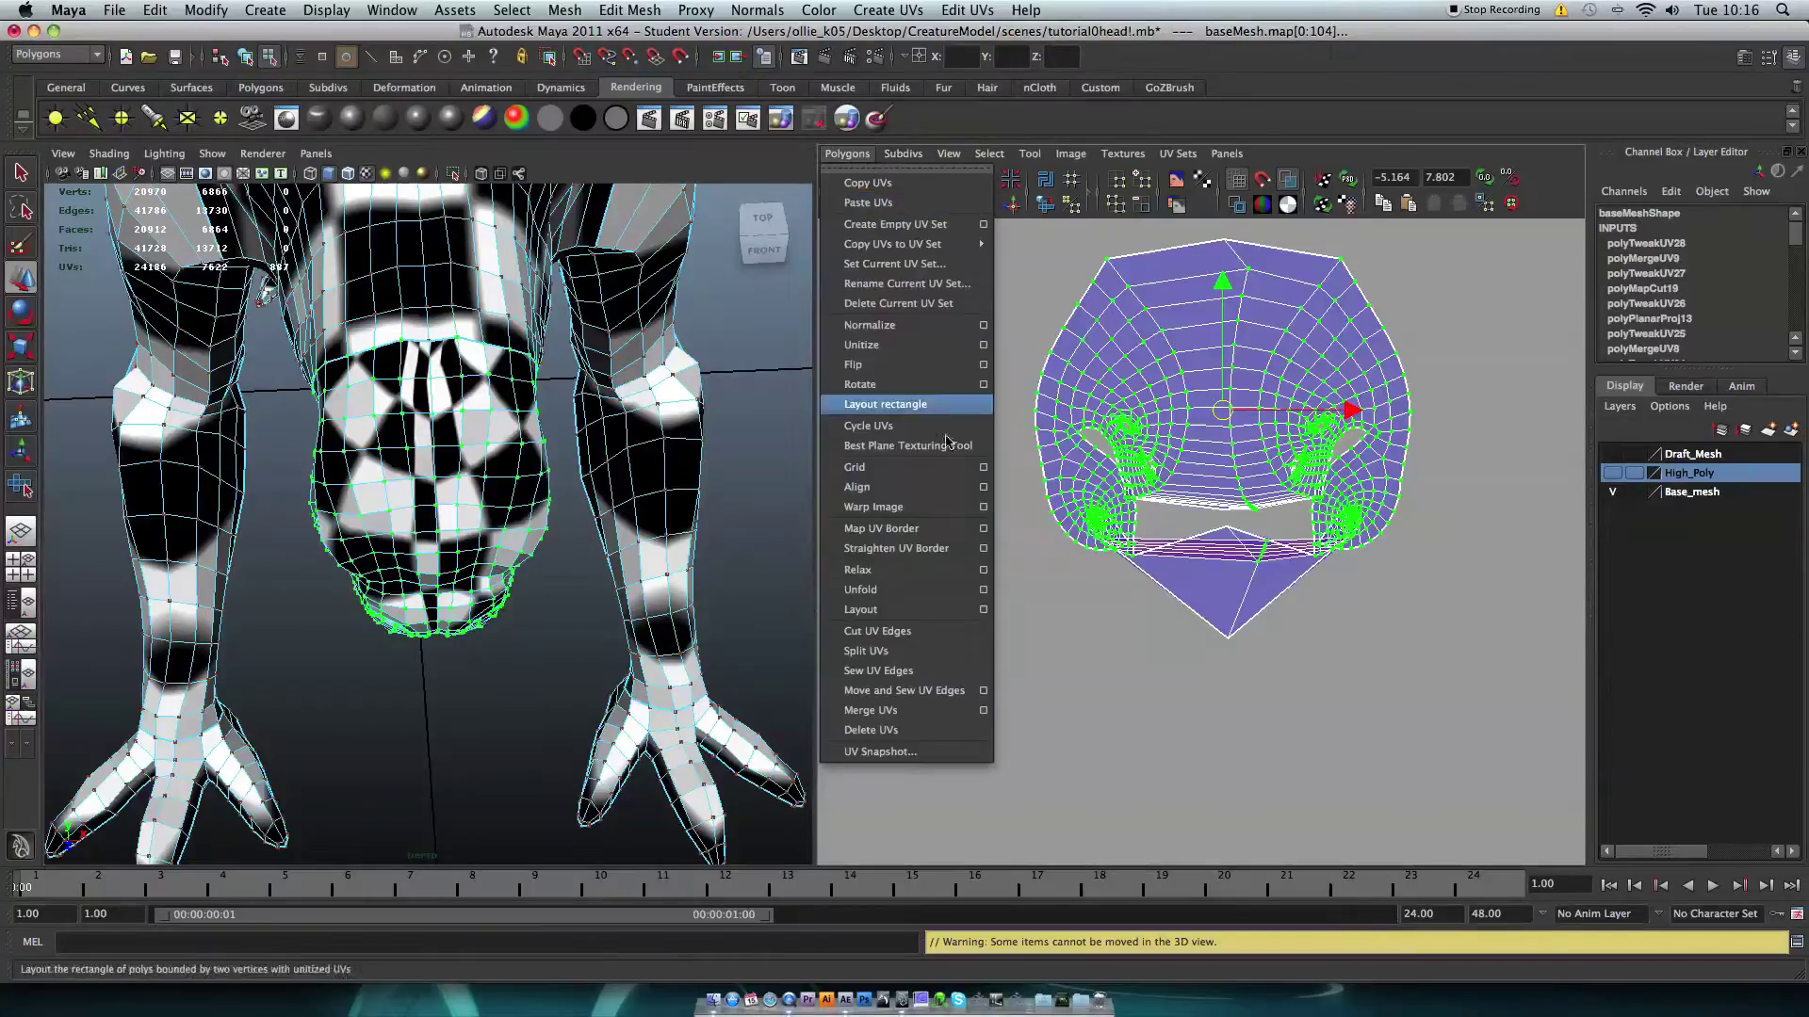
pyautogui.click(985, 591)
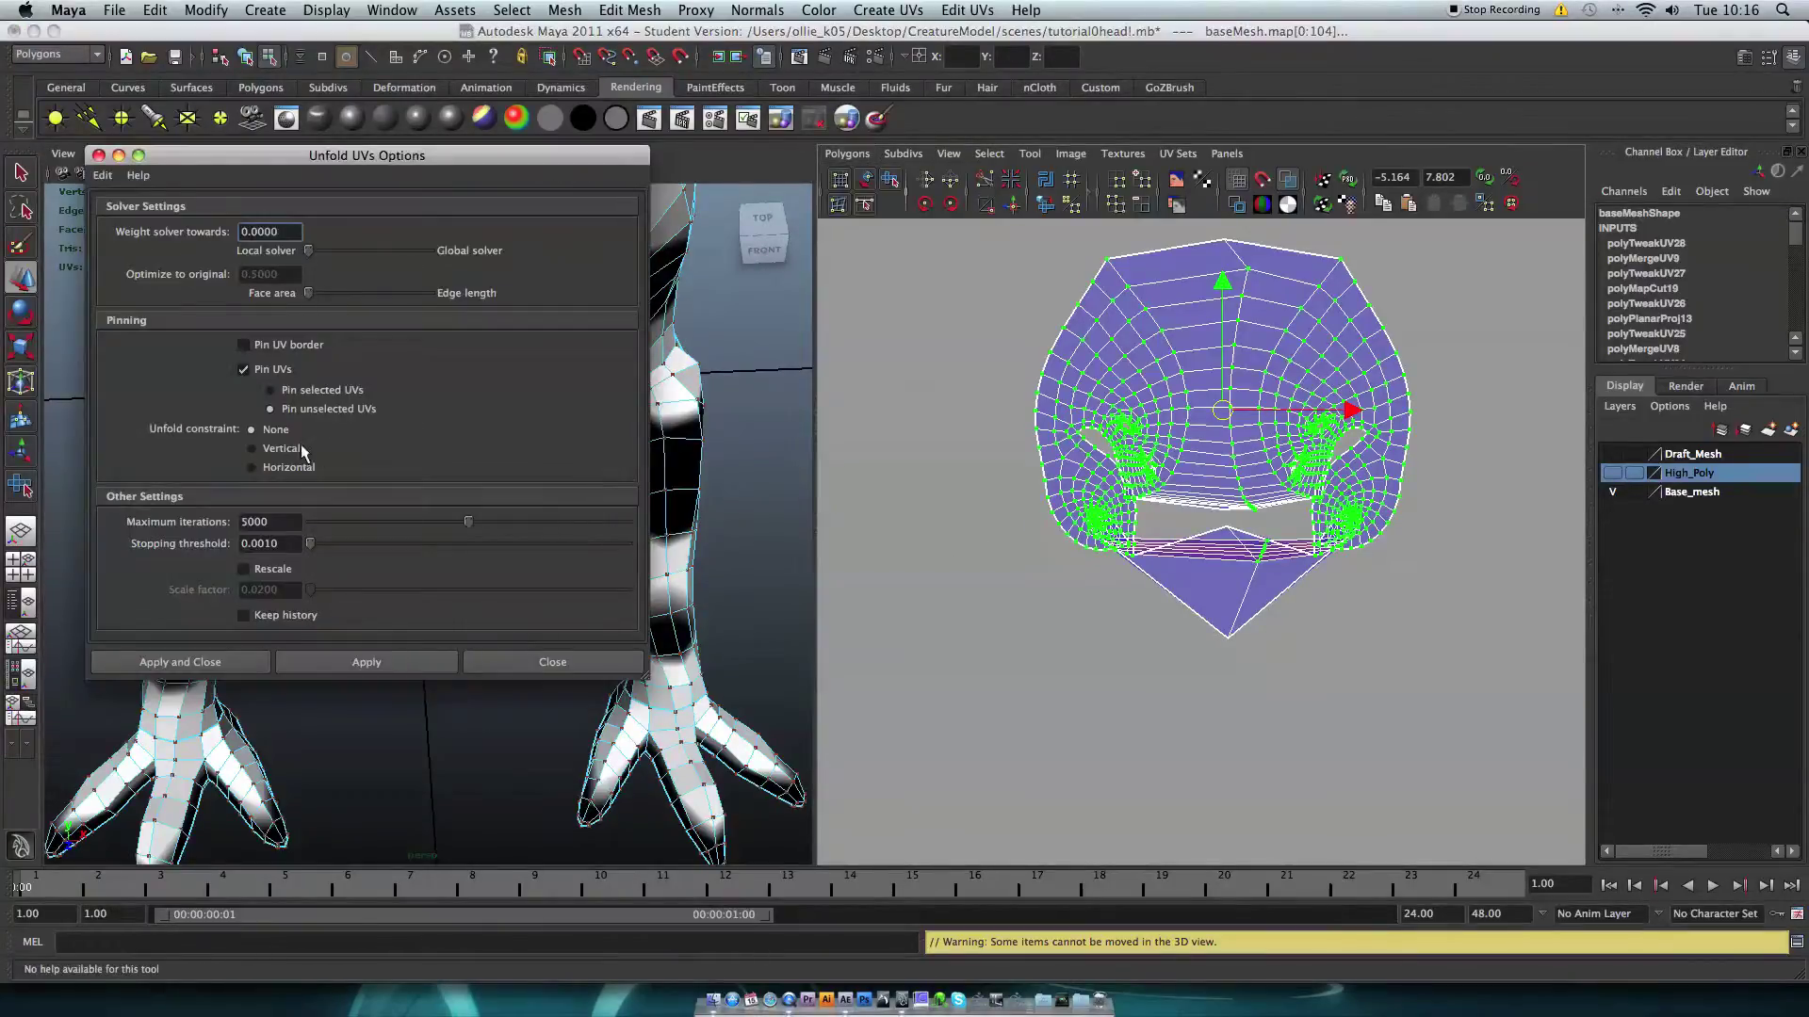
pyautogui.click(362, 659)
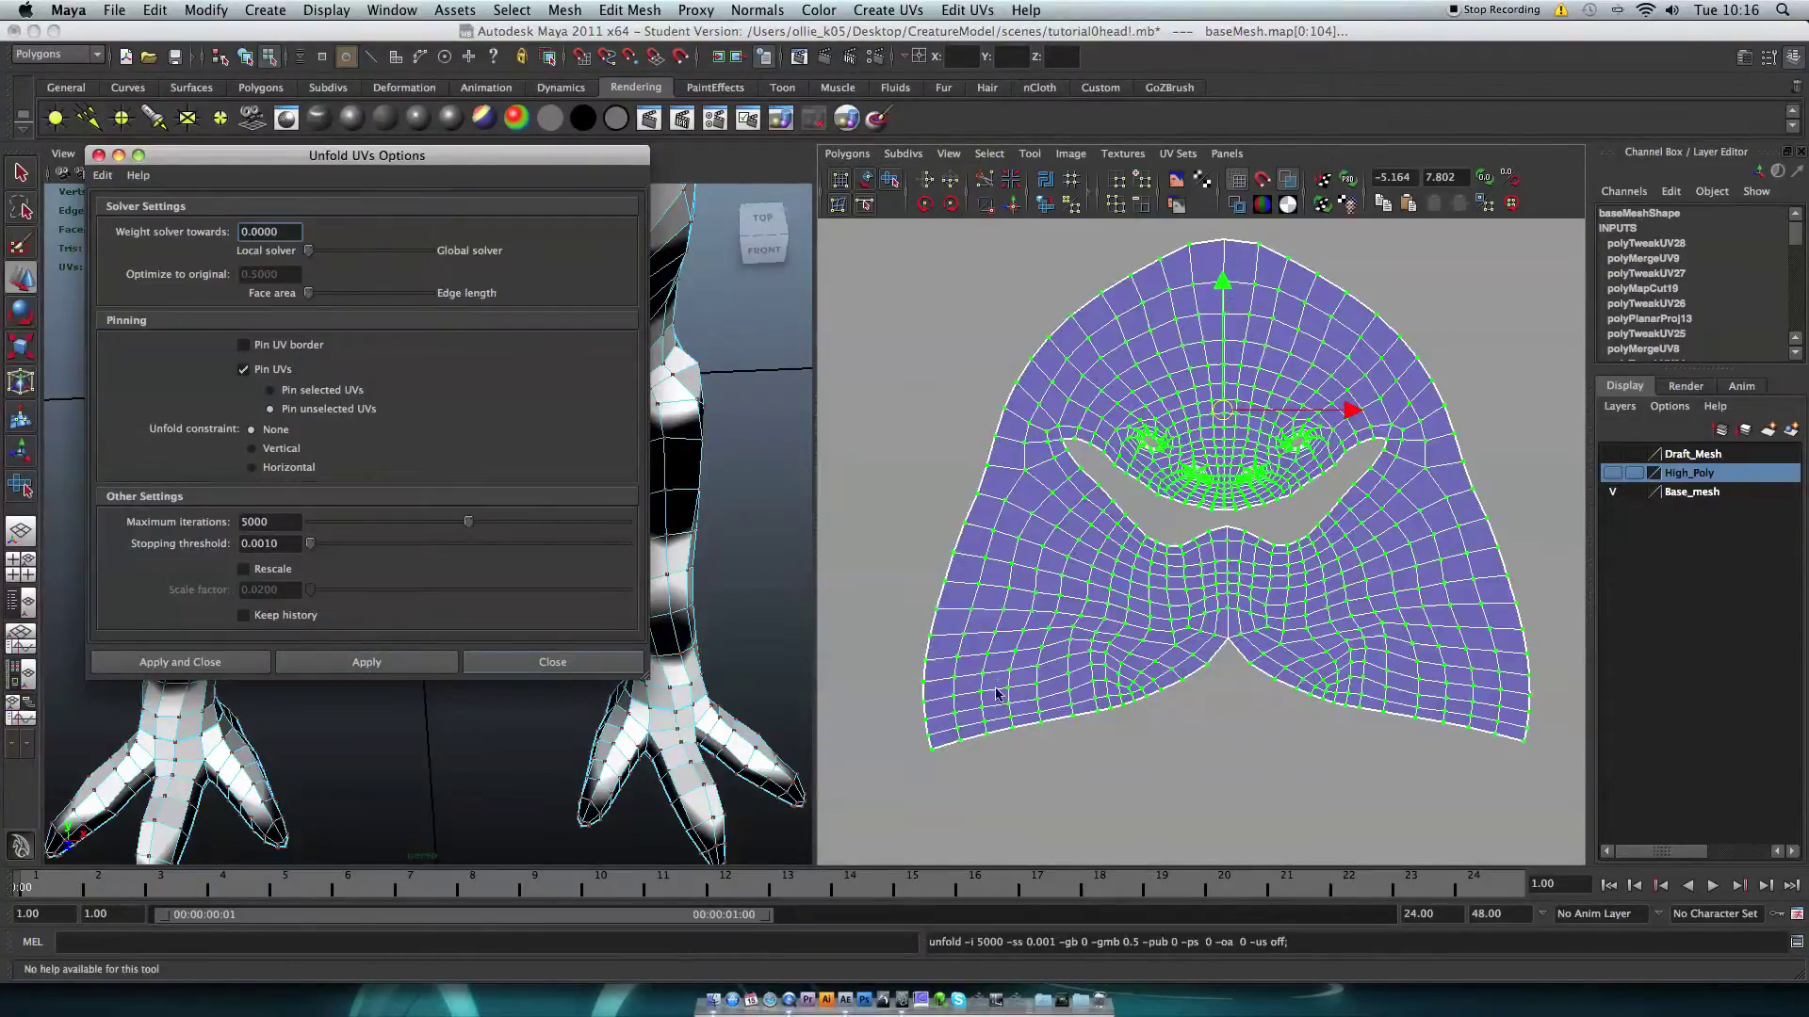
pyautogui.click(1252, 739)
pyautogui.scroll(-1, 1289, 695)
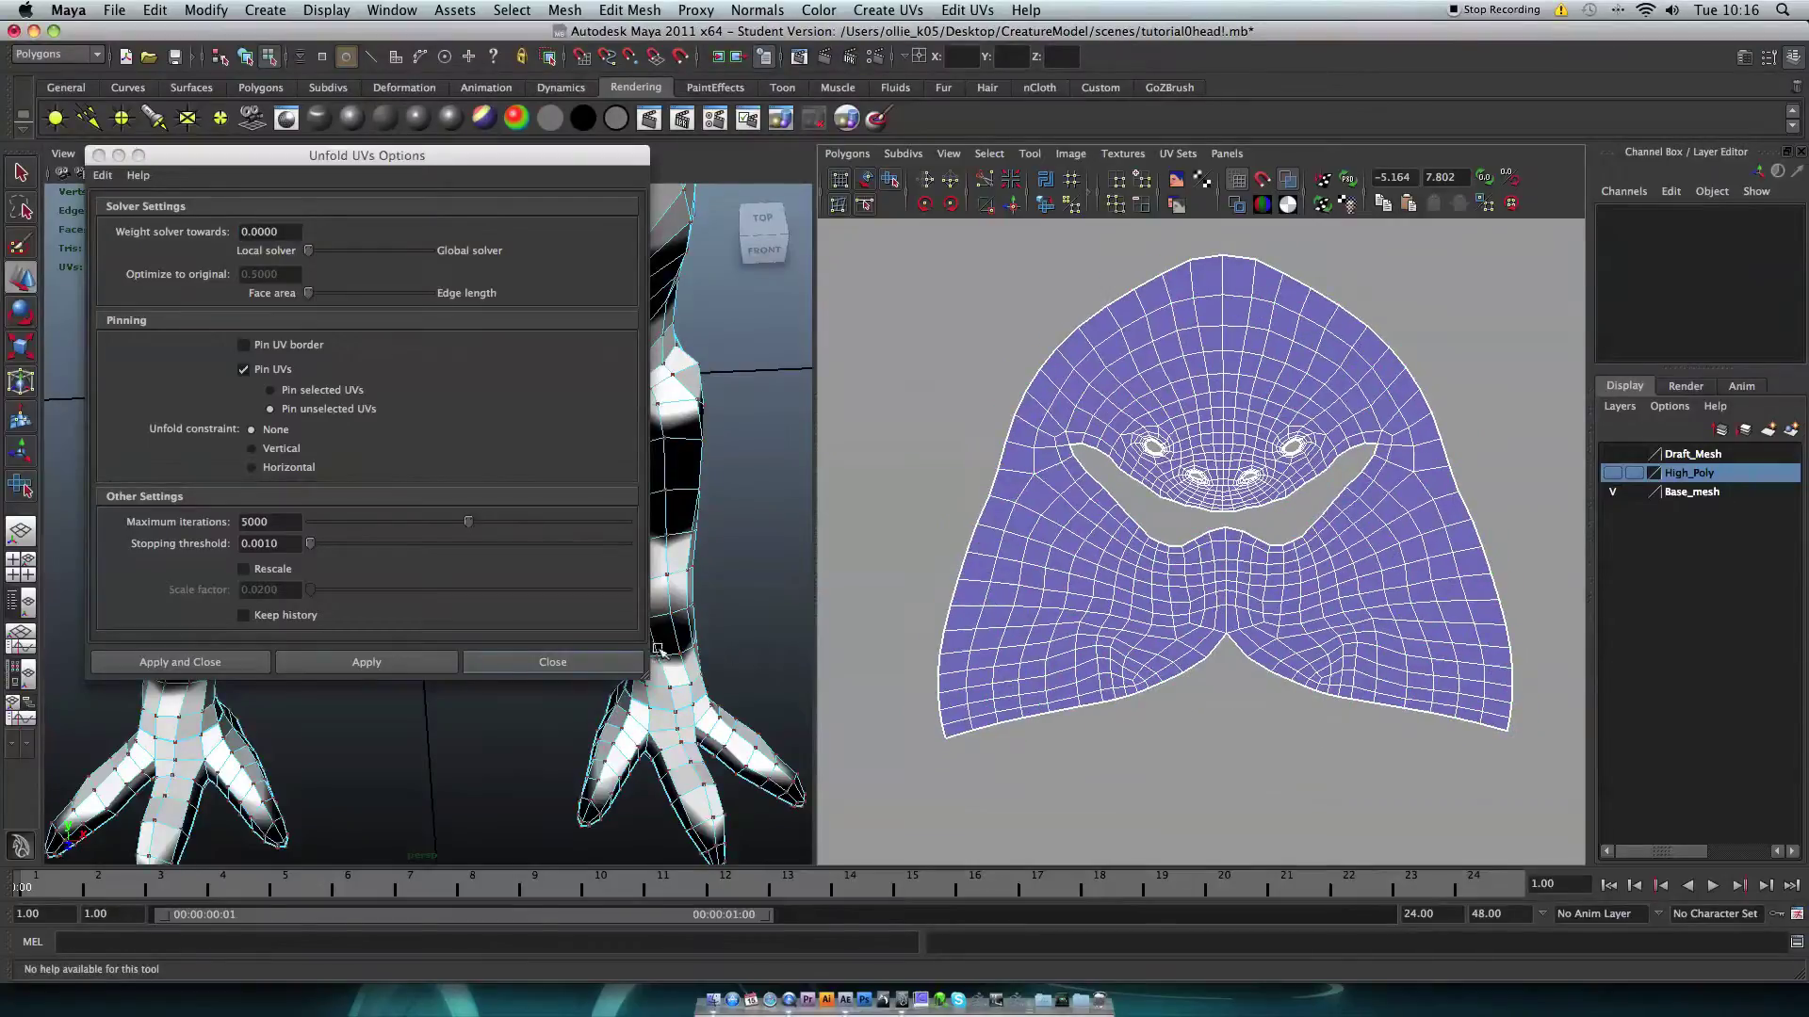
pyautogui.click(614, 659)
# Step: Return to object selection and select the whole creature base mesh, bringing its UV layout into view
pyautogui.keyDown('alt'); pyautogui.moveTo(613, 658); pyautogui.dragTo(494, 546, button='right'); pyautogui.keyUp('alt')
pyautogui.keyDown('alt'); pyautogui.moveTo(494, 546); pyautogui.dragTo(716, 405); pyautogui.keyUp('alt')
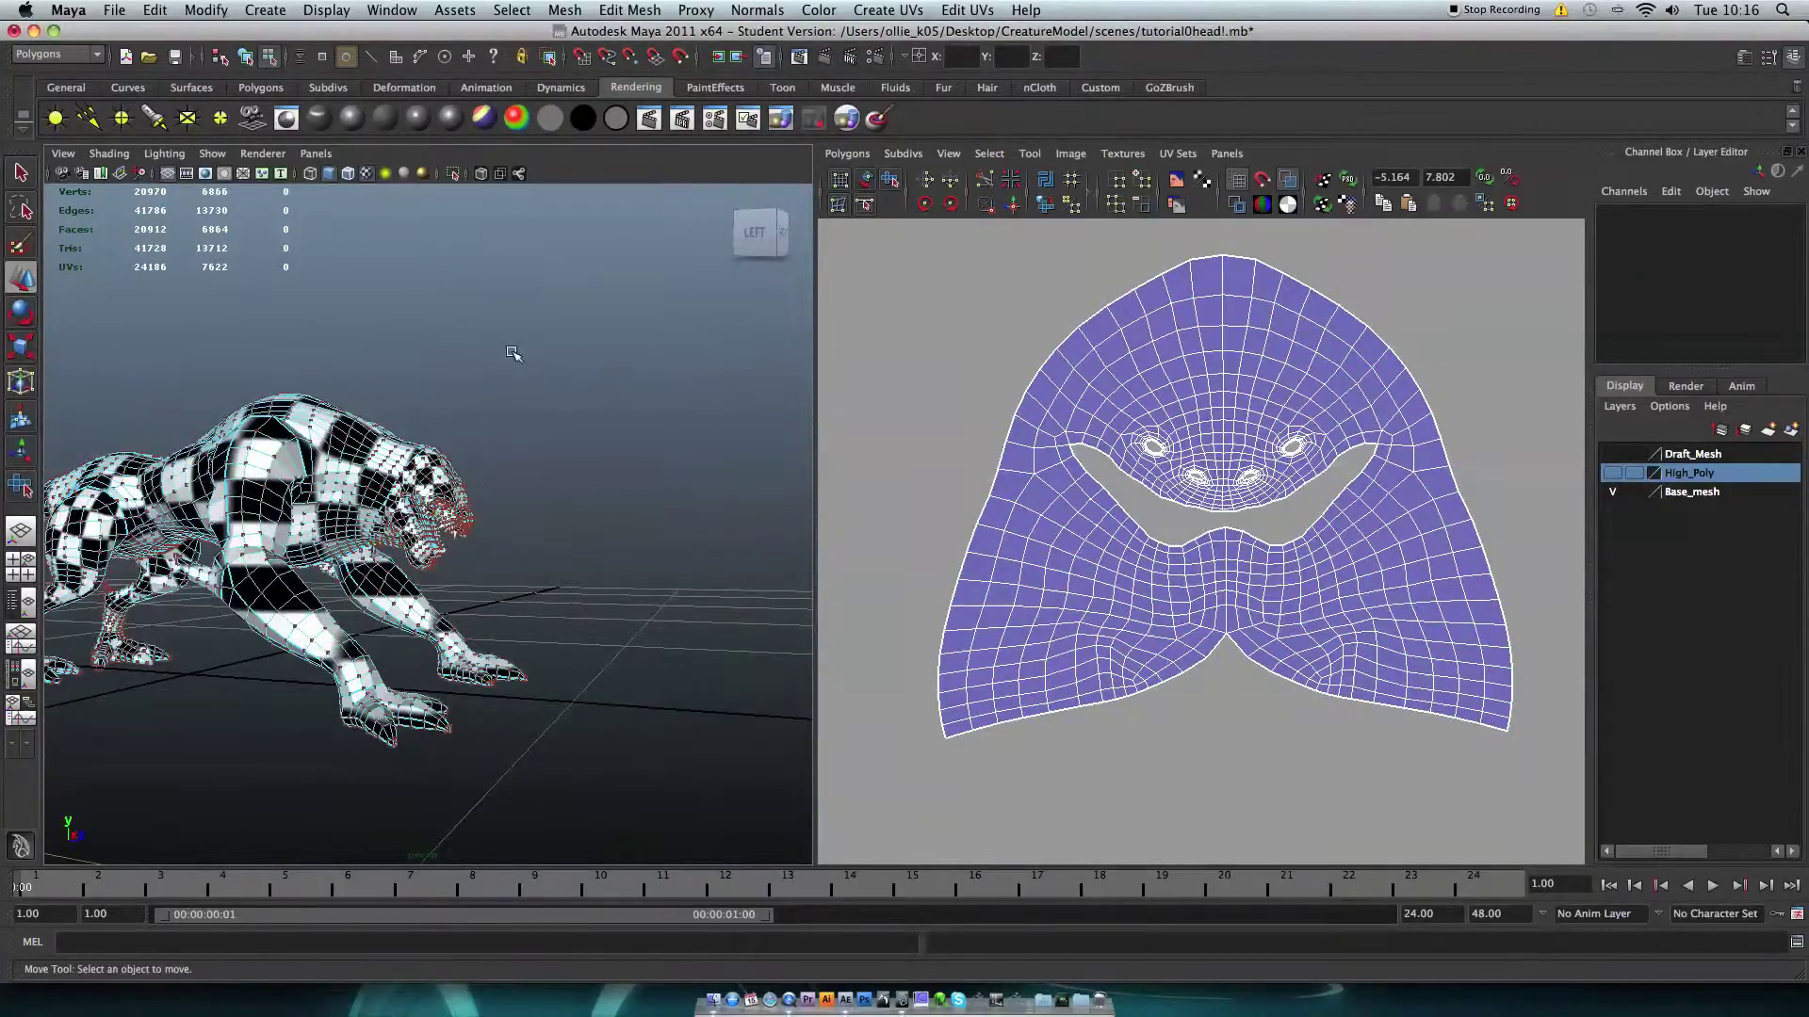
pyautogui.click(246, 57)
pyautogui.click(487, 400)
pyautogui.keyDown('alt'); pyautogui.moveTo(488, 403); pyautogui.dragTo(633, 666, button='right'); pyautogui.keyUp('alt')
pyautogui.keyDown('alt'); pyautogui.moveTo(629, 650); pyautogui.dragTo(426, 565); pyautogui.keyUp('alt')
pyautogui.click(461, 416)
pyautogui.keyDown('alt'); pyautogui.moveTo(1229, 599); pyautogui.dragTo(1049, 555, button='right'); pyautogui.keyUp('alt')
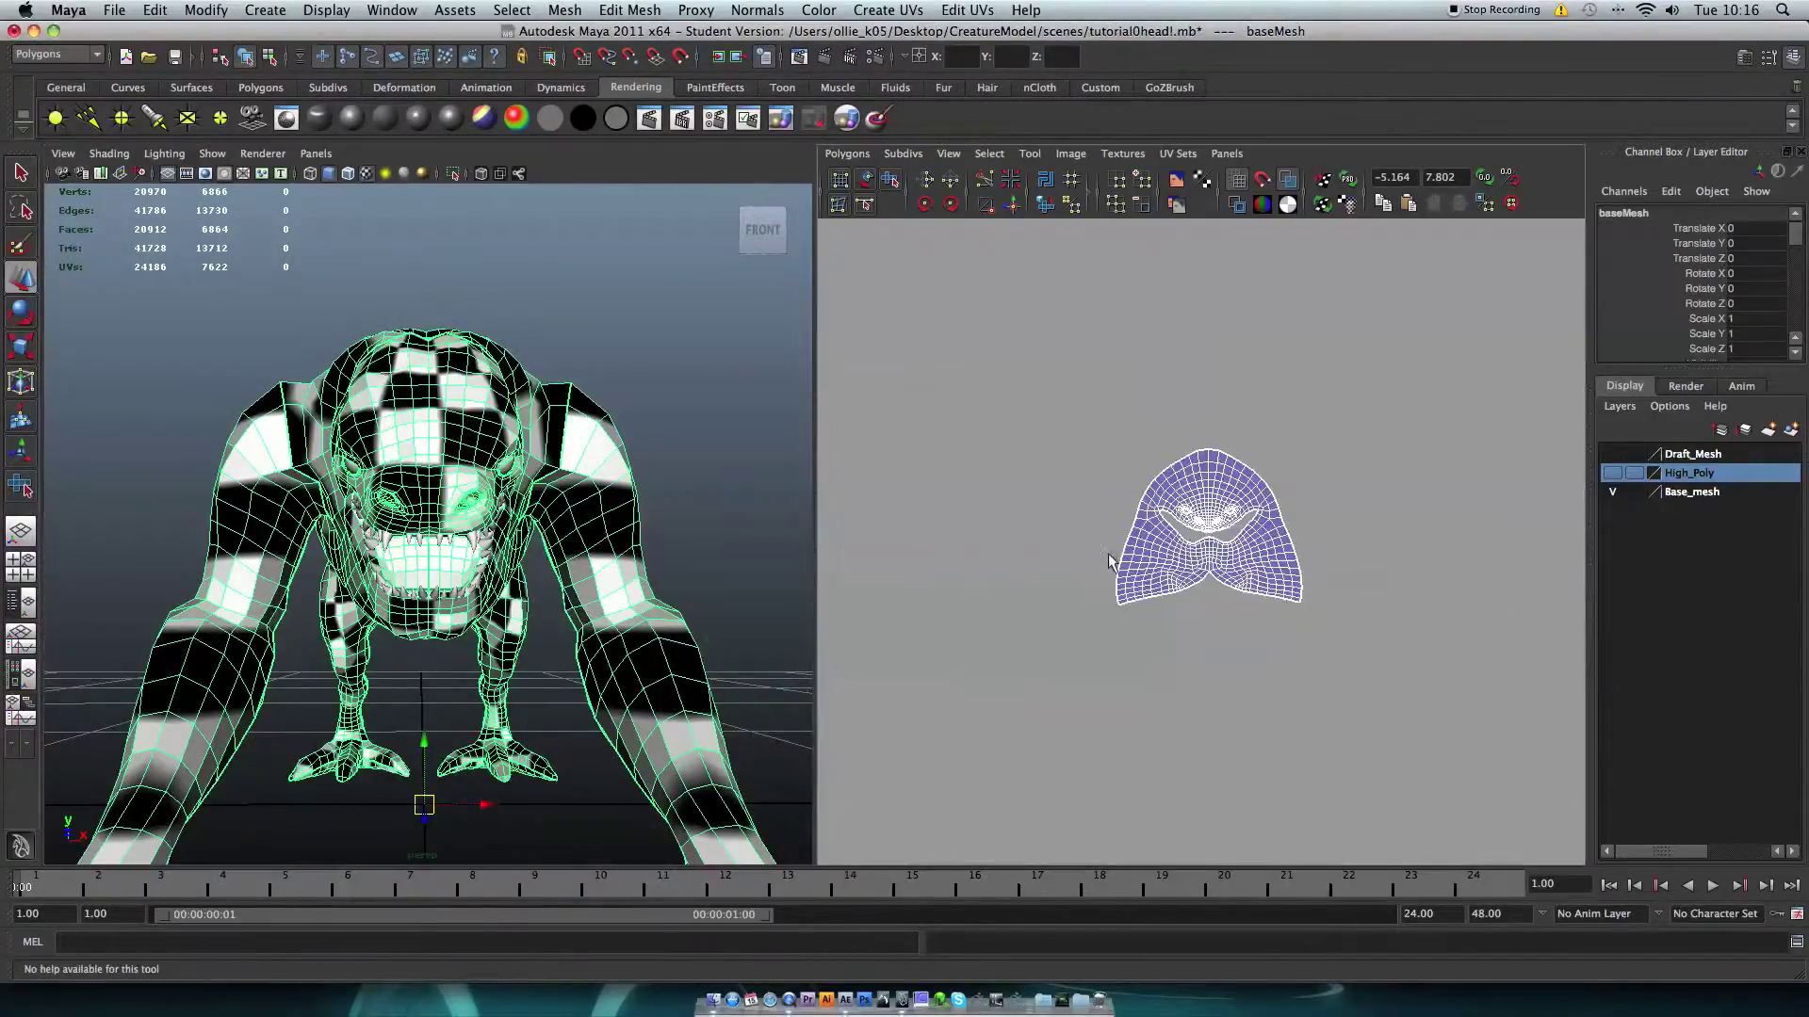
# Step: Switch to UV selection and select every UV of the unfolded head shell
pyautogui.moveTo(1218, 517); pyautogui.dragTo(1279, 515, button='right')
pyautogui.moveTo(1070, 436); pyautogui.dragTo(1373, 698)
pyautogui.keyDown('alt'); pyautogui.moveTo(1222, 622); pyautogui.dragTo(1187, 493, button='right'); pyautogui.keyUp('alt')
pyautogui.keyDown('alt'); pyautogui.moveTo(1004, 470); pyautogui.dragTo(989, 458, button='right'); pyautogui.keyUp('alt')
pyautogui.keyDown('alt'); pyautogui.moveTo(1197, 625); pyautogui.dragTo(1107, 555, button='middle'); pyautogui.keyUp('alt')
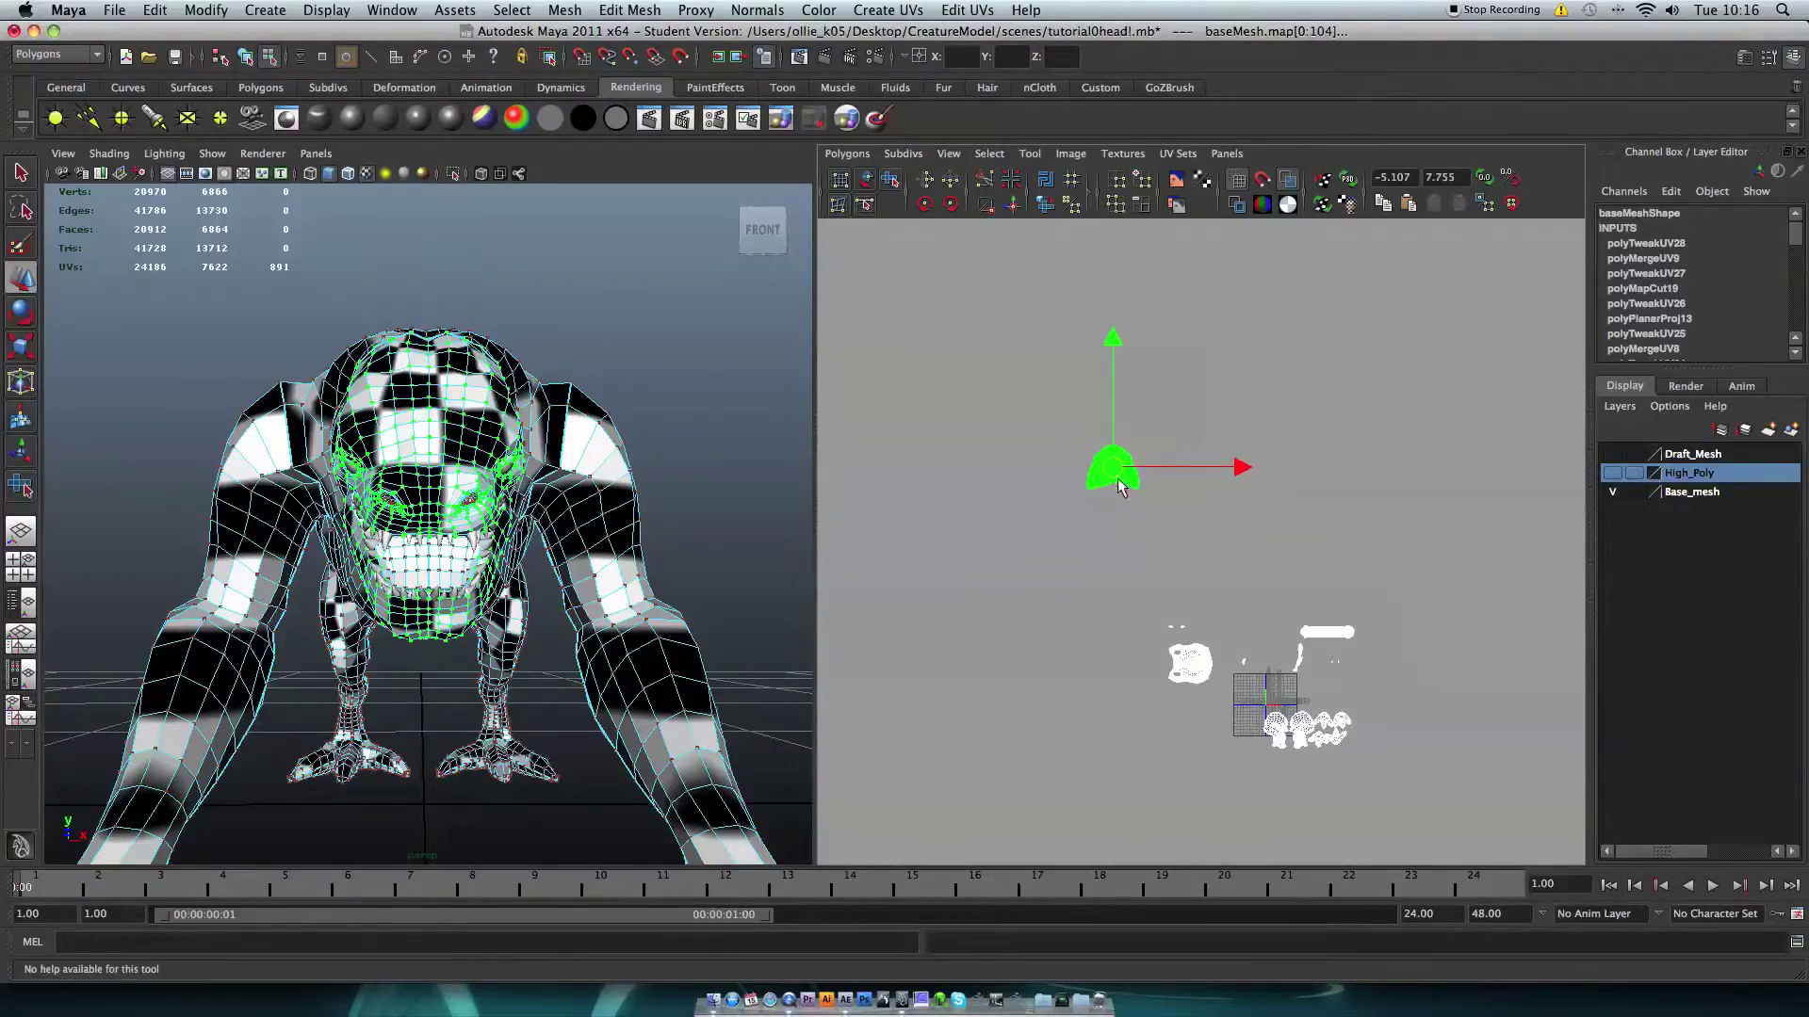
# Step: Scale the selected head shell and move it towards the creature's other UV shells
pyautogui.press('r')
pyautogui.moveTo(1174, 544); pyautogui.dragTo(1156, 660)
pyautogui.press('w')
pyautogui.press('f')
pyautogui.keyDown('alt'); pyautogui.moveTo(1423, 668); pyautogui.dragTo(929, 488, button='right'); pyautogui.keyUp('alt')
pyautogui.moveTo(1201, 542); pyautogui.dragTo(1121, 567)
pyautogui.press('r')
# Step: Examine the checker pattern on the whole creature in an enlarged perspective view, comparing the head with the body
pyautogui.click(612, 345)
pyautogui.keyDown('alt'); pyautogui.moveTo(630, 428); pyautogui.dragTo(693, 463); pyautogui.keyUp('alt')
pyautogui.press('space')
pyautogui.keyDown('alt'); pyautogui.moveTo(692, 535); pyautogui.dragTo(808, 546); pyautogui.keyUp('alt')
pyautogui.keyDown('alt'); pyautogui.moveTo(809, 546); pyautogui.dragTo(660, 480, button='right'); pyautogui.keyUp('alt')
pyautogui.click(1034, 435)
pyautogui.keyDown('alt'); pyautogui.moveTo(896, 444); pyautogui.dragTo(810, 471, button='right'); pyautogui.keyUp('alt')
pyautogui.keyDown('alt'); pyautogui.moveTo(810, 471); pyautogui.dragTo(685, 494); pyautogui.keyUp('alt')
pyautogui.keyDown('alt'); pyautogui.moveTo(685, 494); pyautogui.dragTo(753, 453, button='right'); pyautogui.keyUp('alt')
pyautogui.keyDown('alt'); pyautogui.moveTo(754, 452); pyautogui.dragTo(810, 443); pyautogui.keyUp('alt')
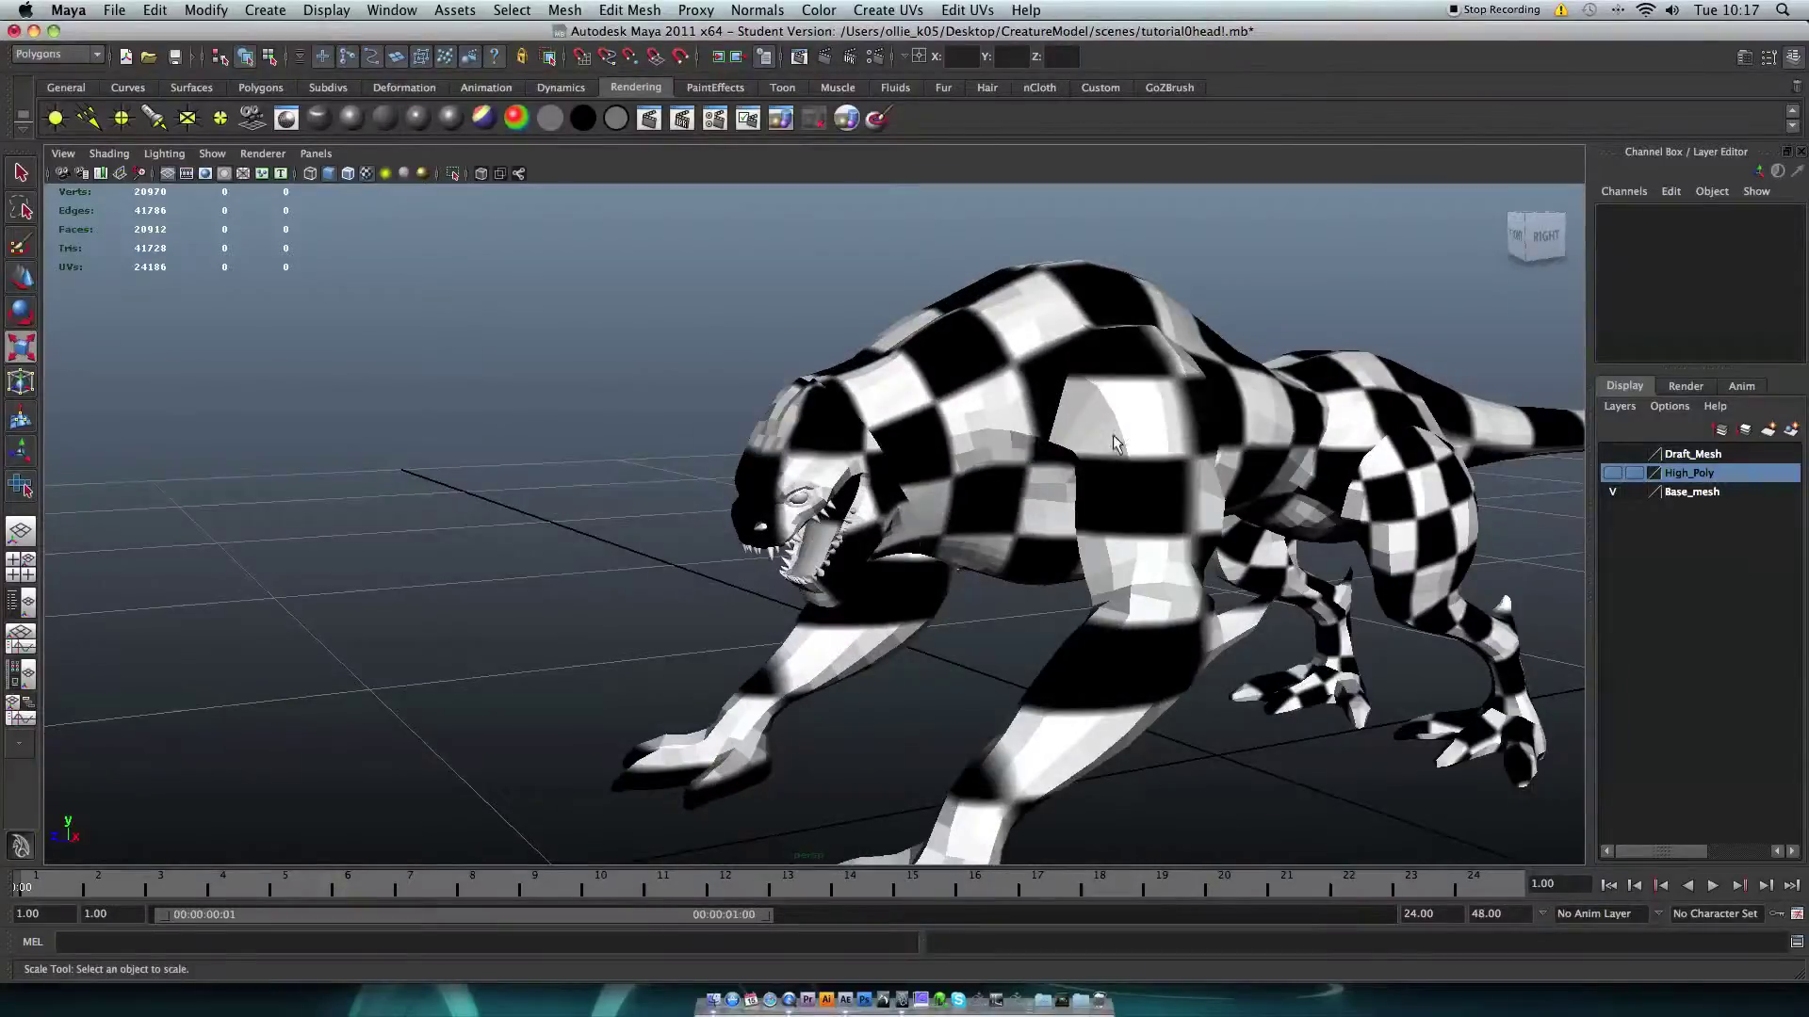
pyautogui.press('space')
pyautogui.press('space')
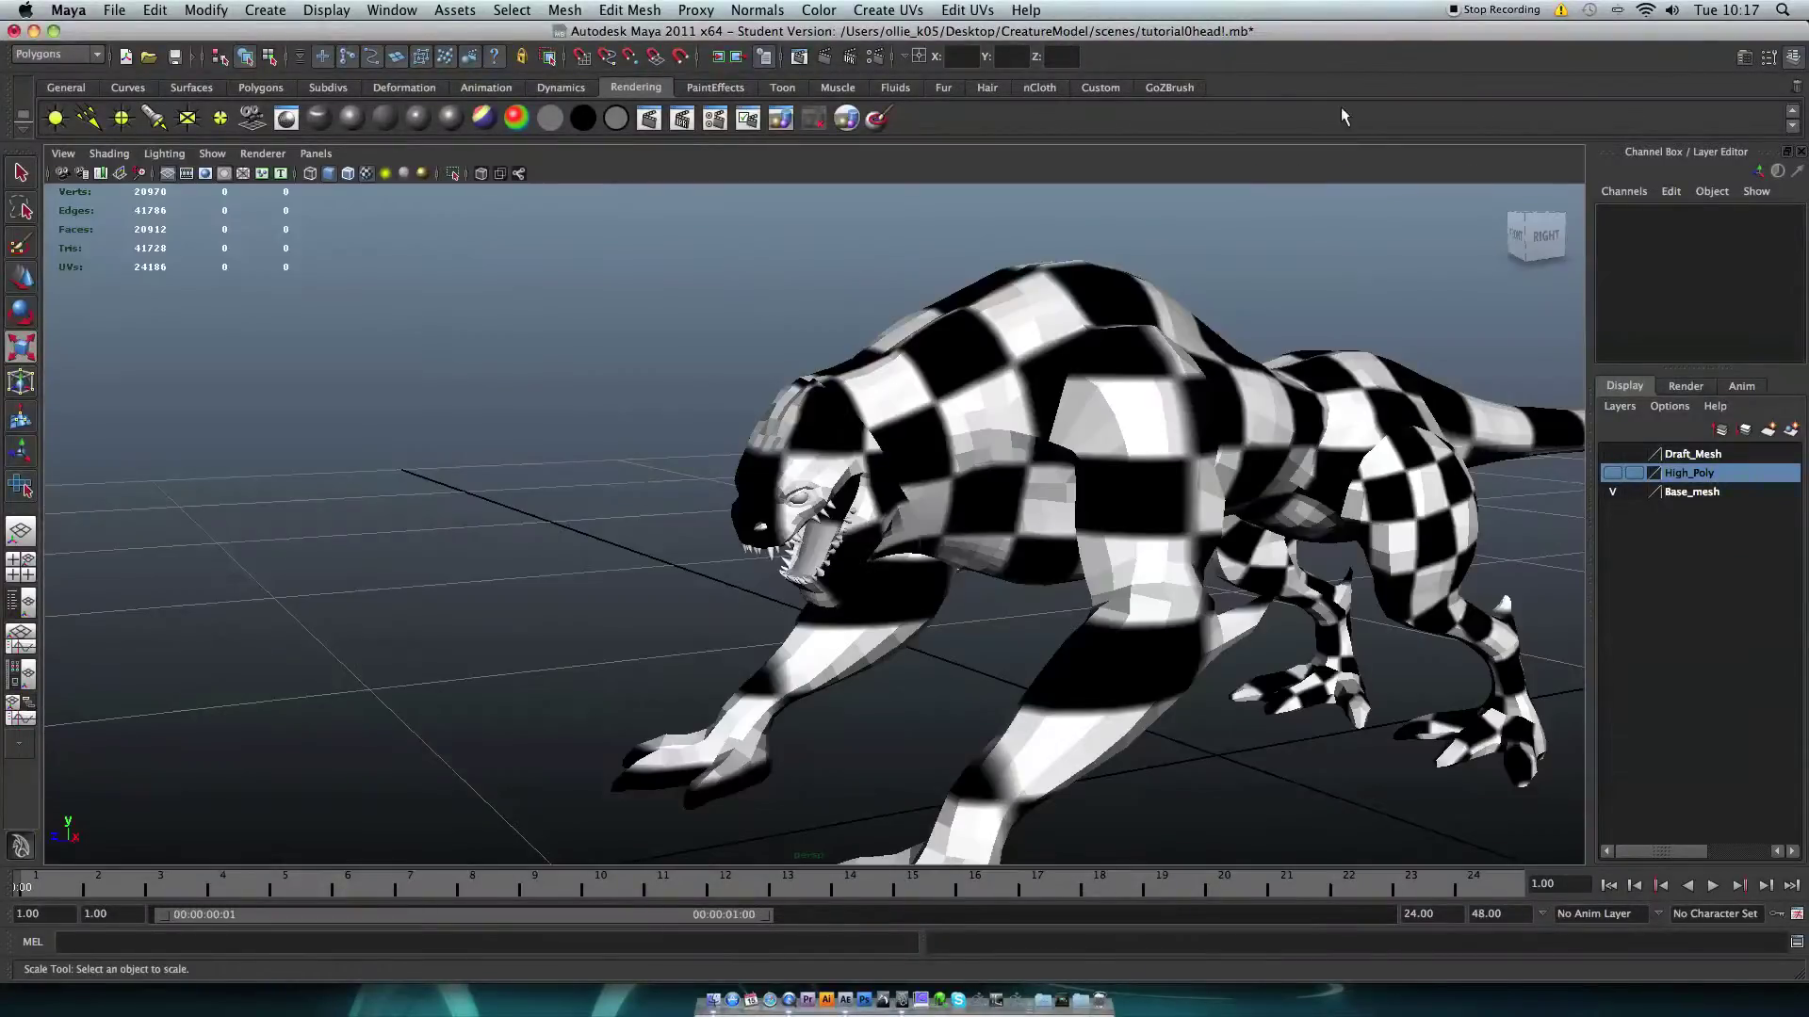